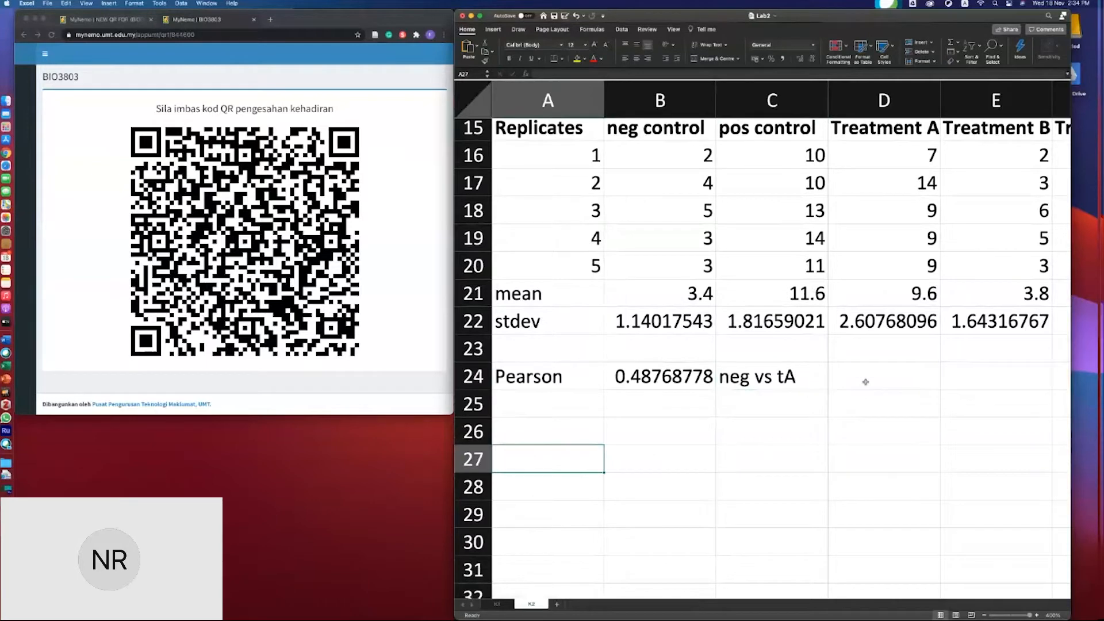
# - Rename the Treatment A column header in D15 as nesting
pyautogui.hscroll(2, 863, 382)
pyautogui.click(865, 382)
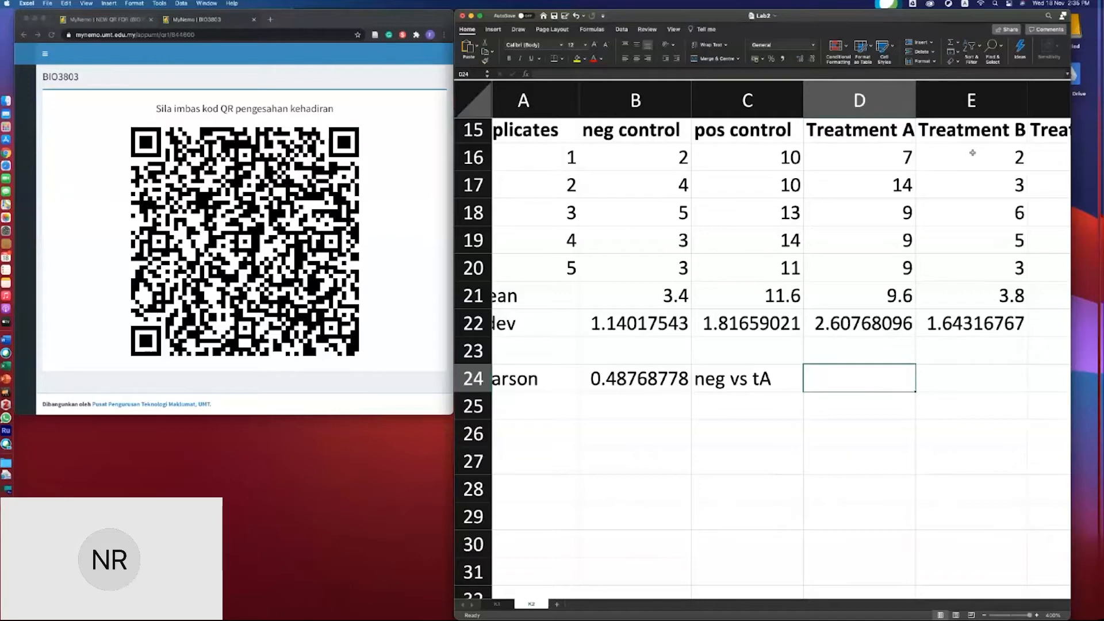
pyautogui.scroll(1, 973, 152)
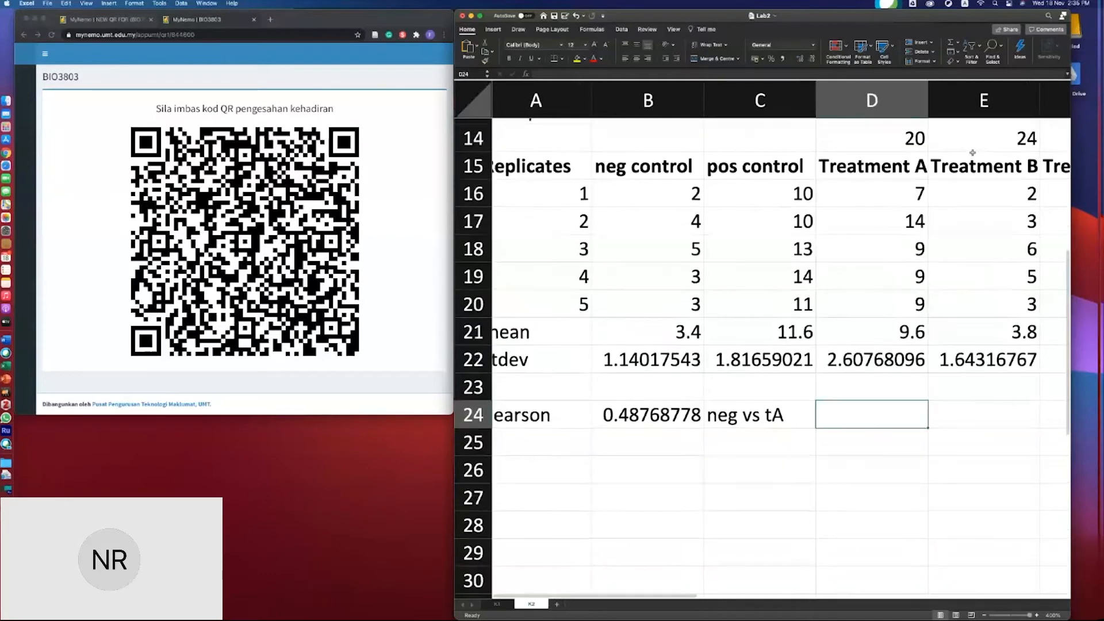
pyautogui.click(906, 162)
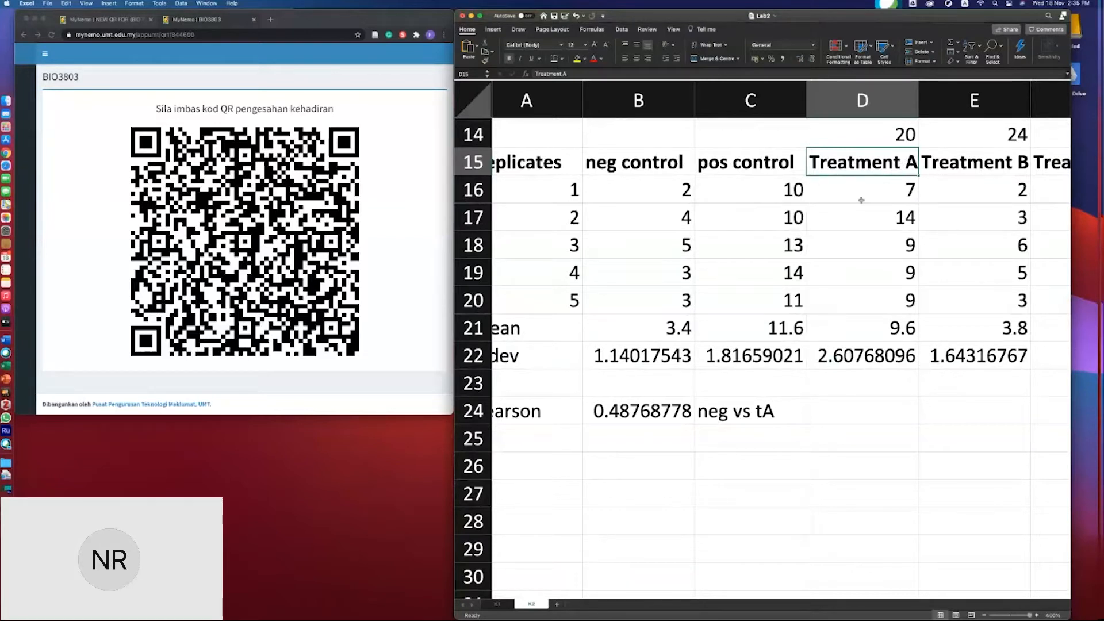
pyautogui.write('war')
pyautogui.press('BackSpace')
pyautogui.press('BackSpace')
pyautogui.write('eather')
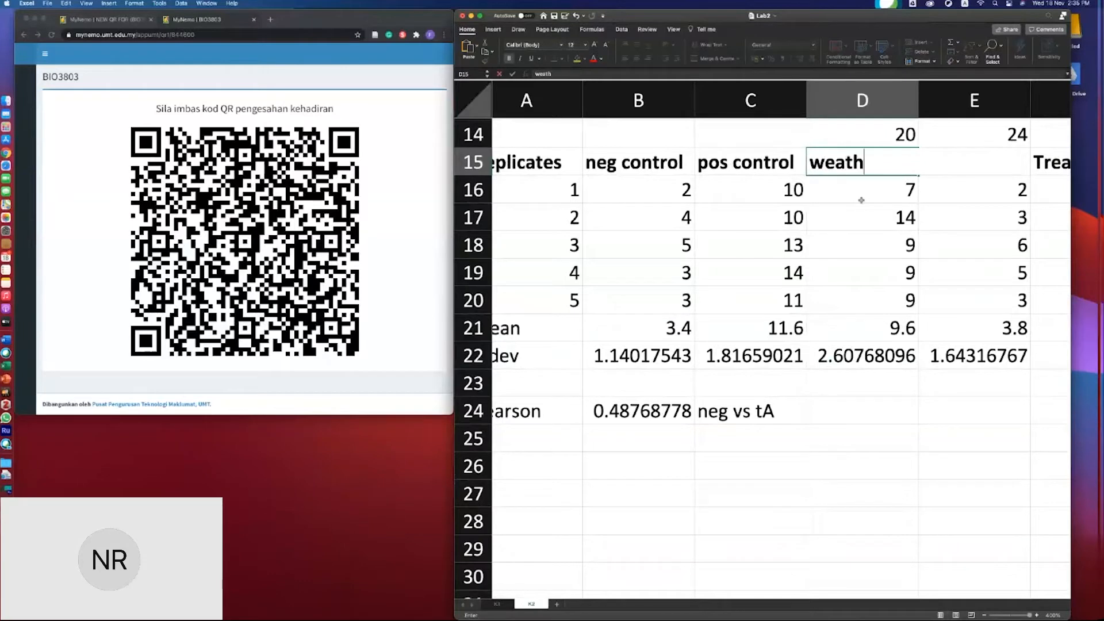
pyautogui.press('BackSpace')
pyautogui.press('BackSpace')
pyautogui.press('BackSpace')
pyautogui.press('BackSpace')
pyautogui.press('BackSpace')
pyautogui.press('BackSpace')
pyautogui.press('BackSpace')
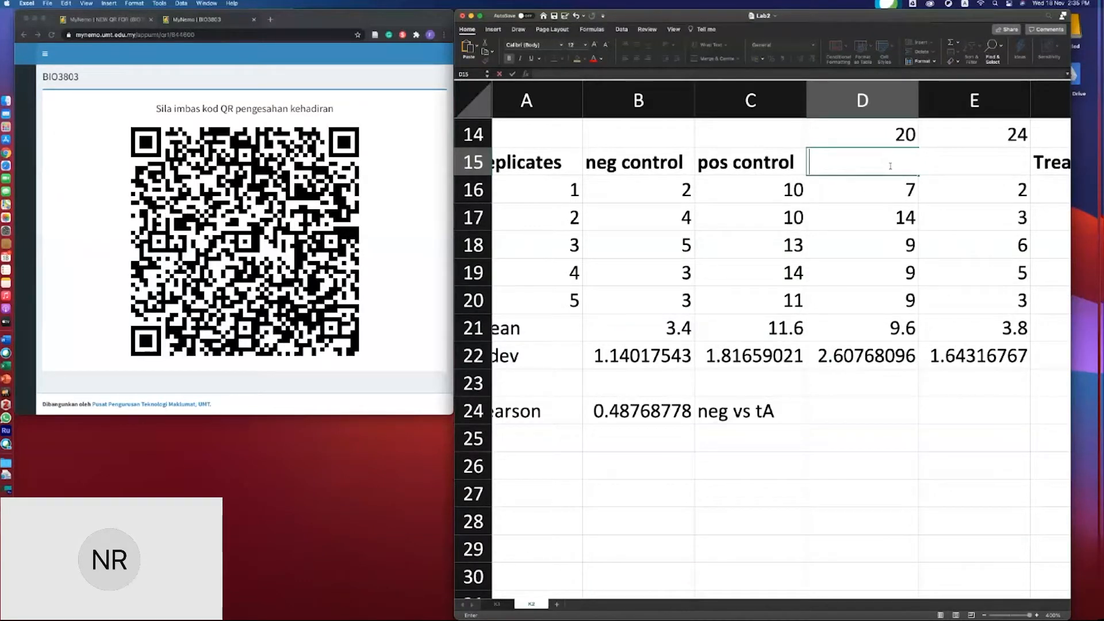
pyautogui.write('nesting')
pyautogui.press('Tab')
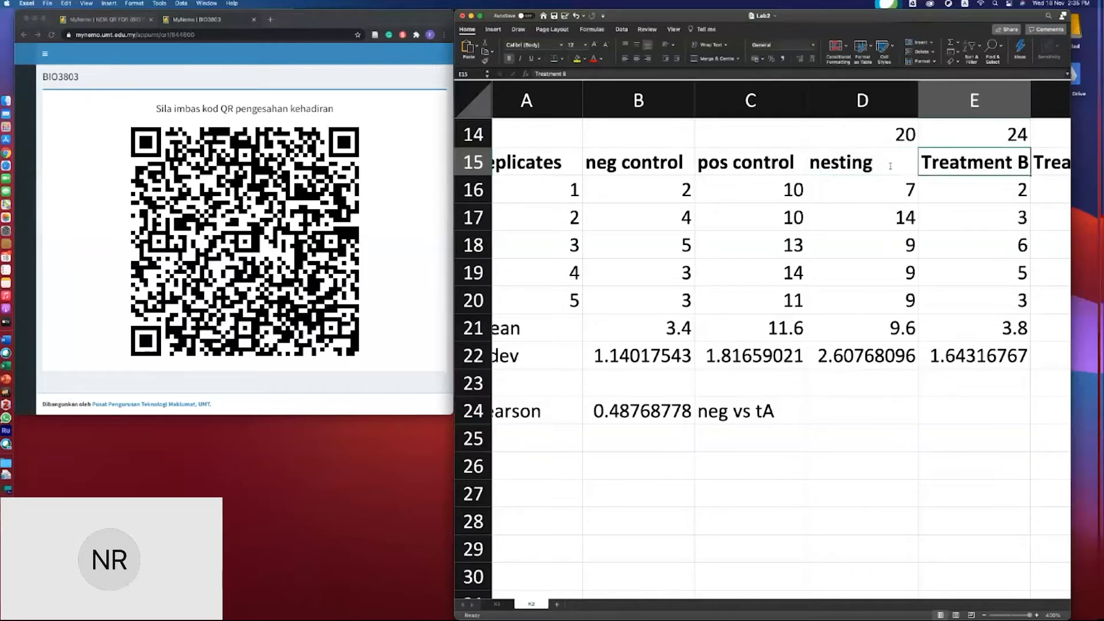
# - Rename the Treatment B column header in E15 as wave height
pyautogui.write('w')
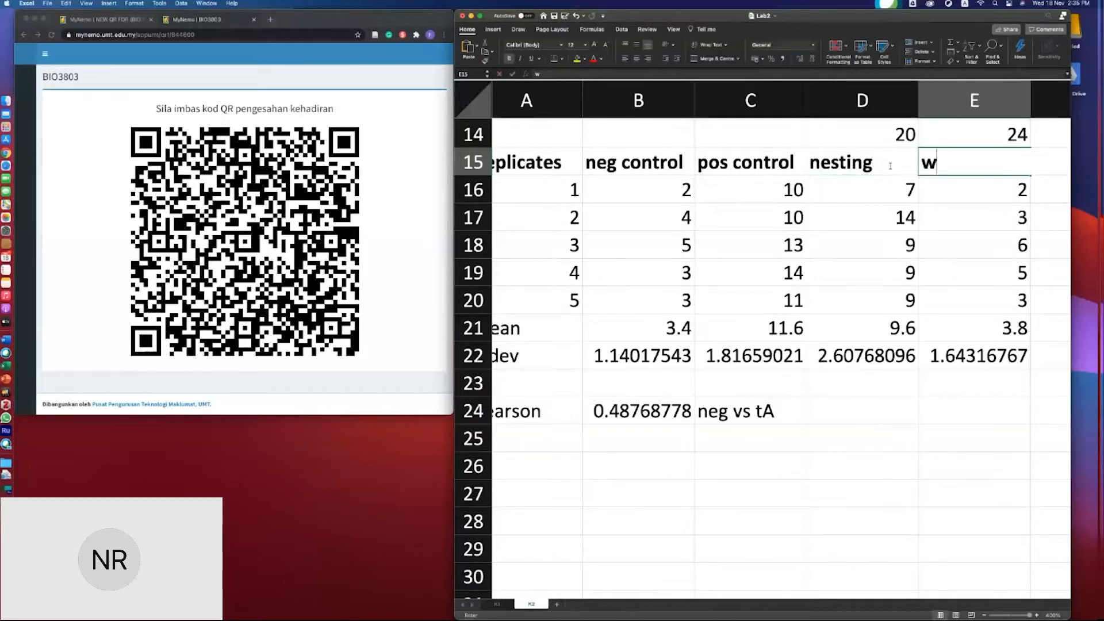
pyautogui.write('ave height')
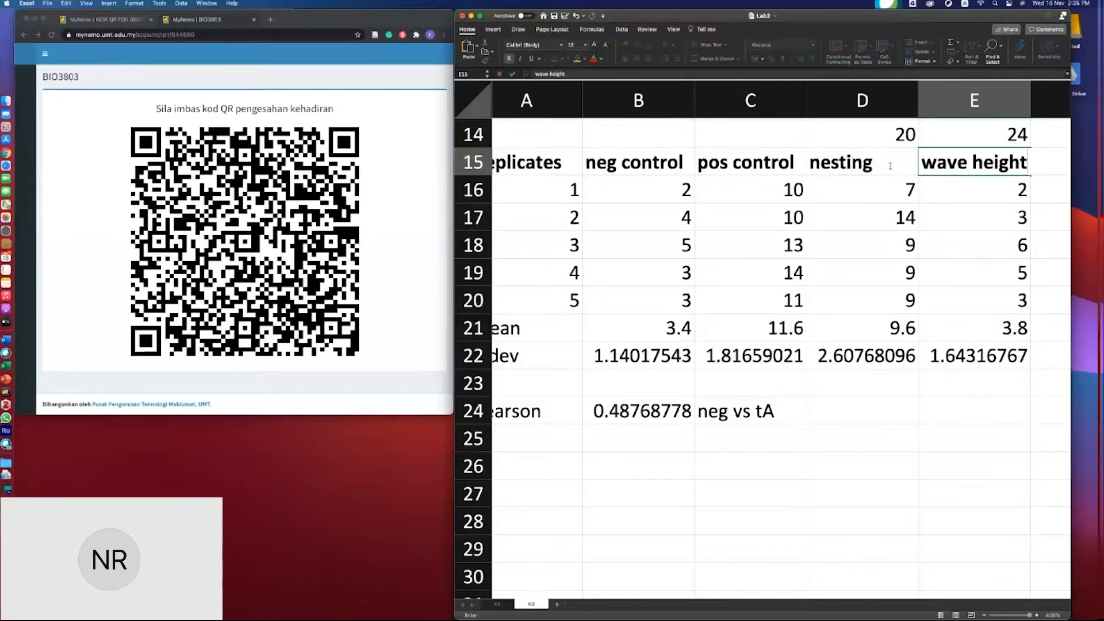
pyautogui.press('Return')
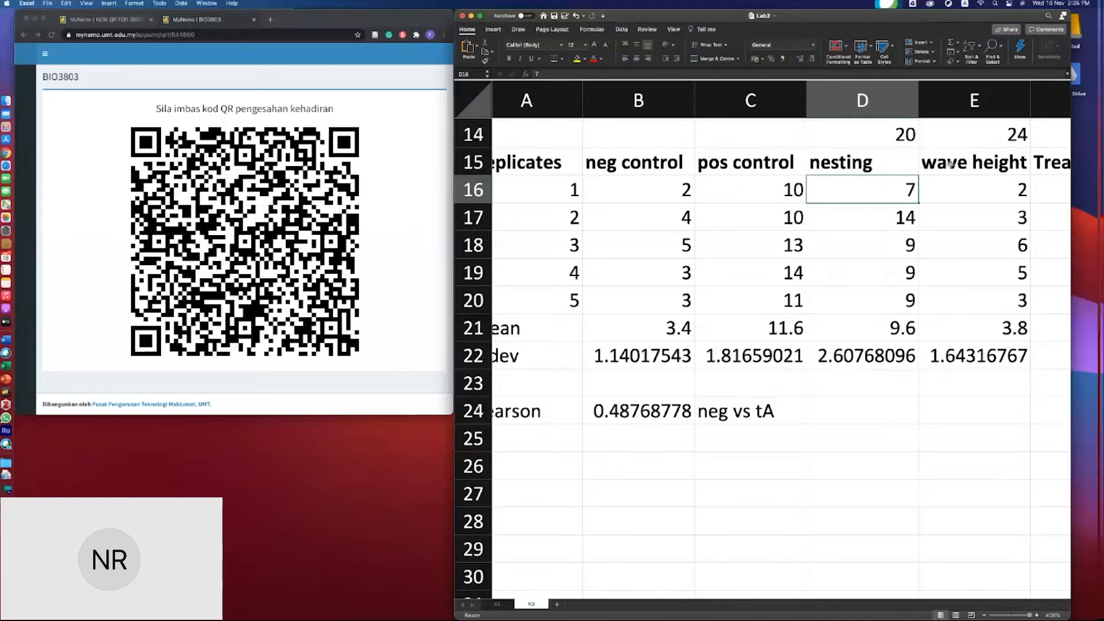
# - In B25, calculate the PEARSON correlation between the nesting values D16:D20 and wave height values E16:E20
pyautogui.click(837, 416)
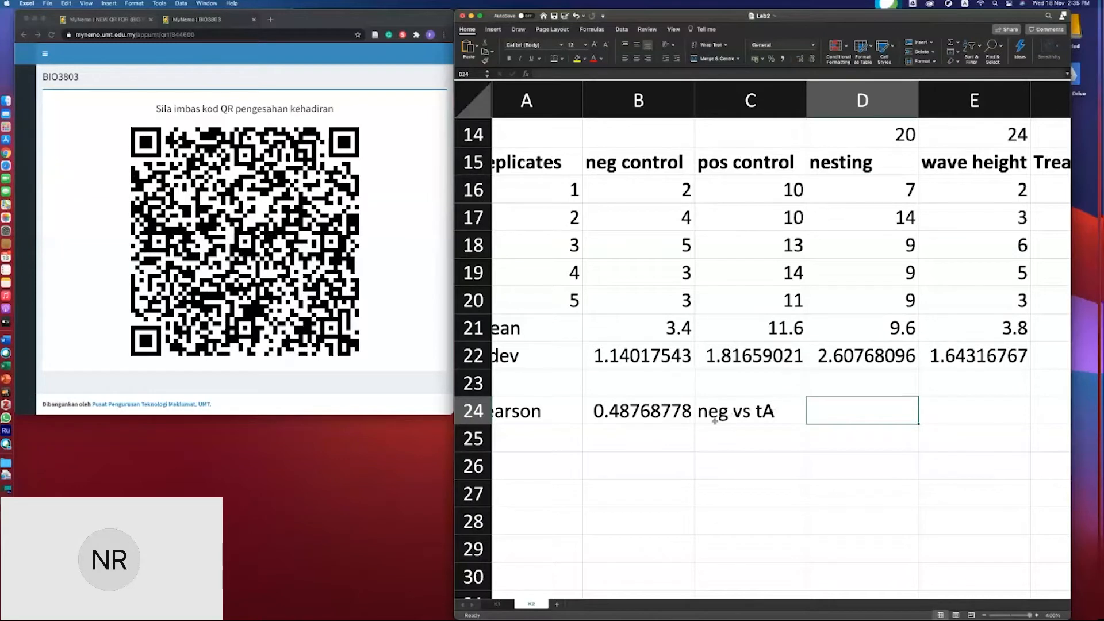
pyautogui.click(628, 448)
pyautogui.write('=pes')
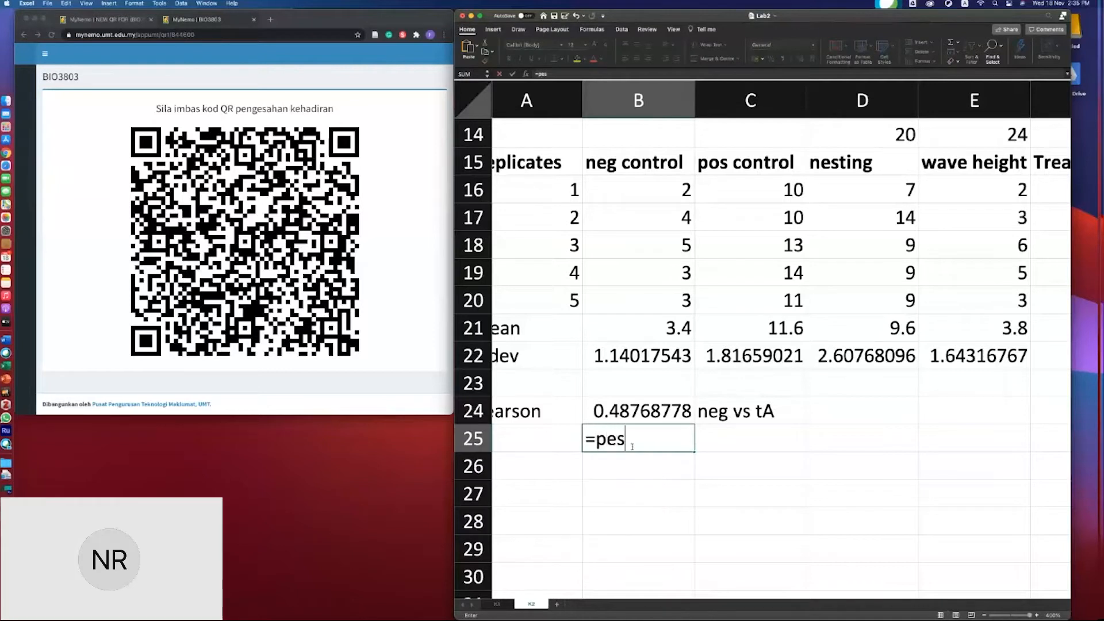
pyautogui.press('BackSpace')
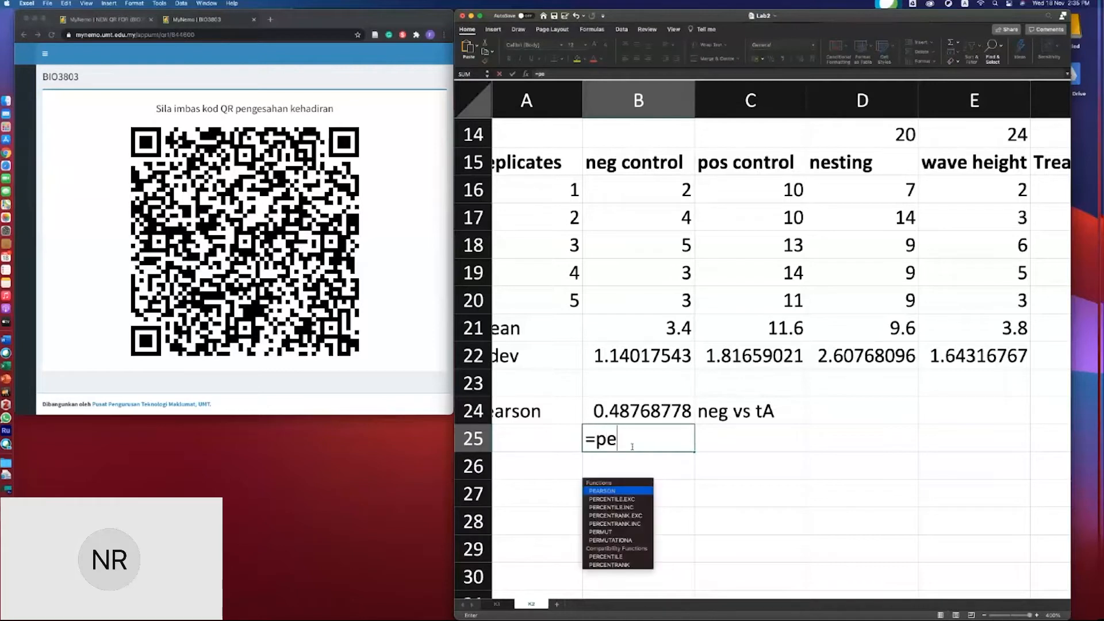
pyautogui.write('ar')
pyautogui.press('Tab')
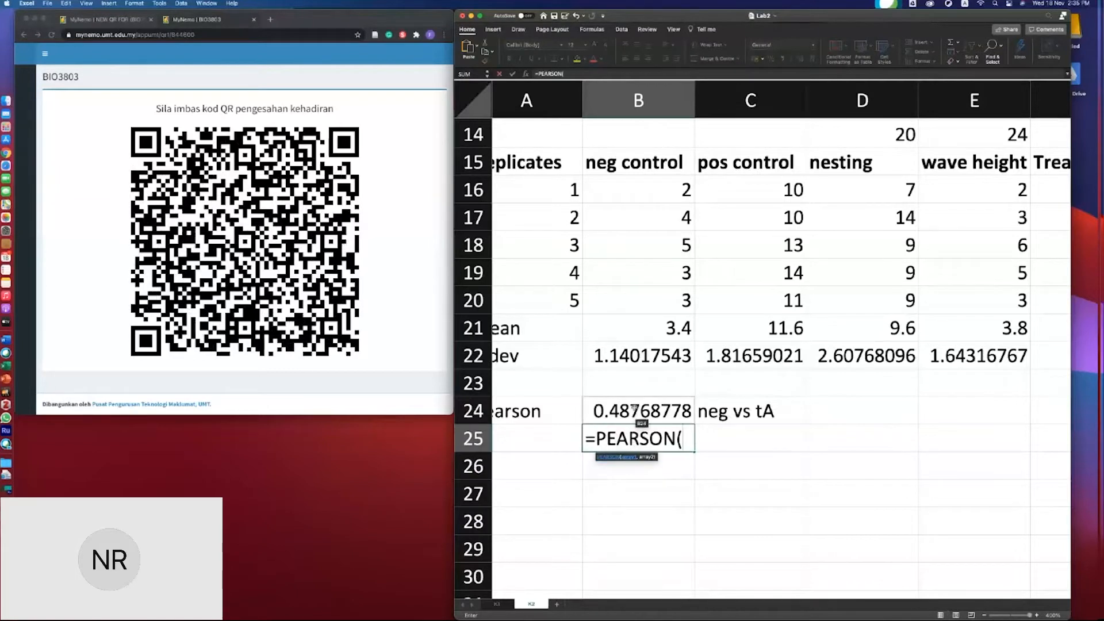
pyautogui.hscroll(1, 775, 267)
pyautogui.scroll(1, 774, 266)
pyautogui.scroll(-1, 775, 267)
pyautogui.hscroll(1, 775, 267)
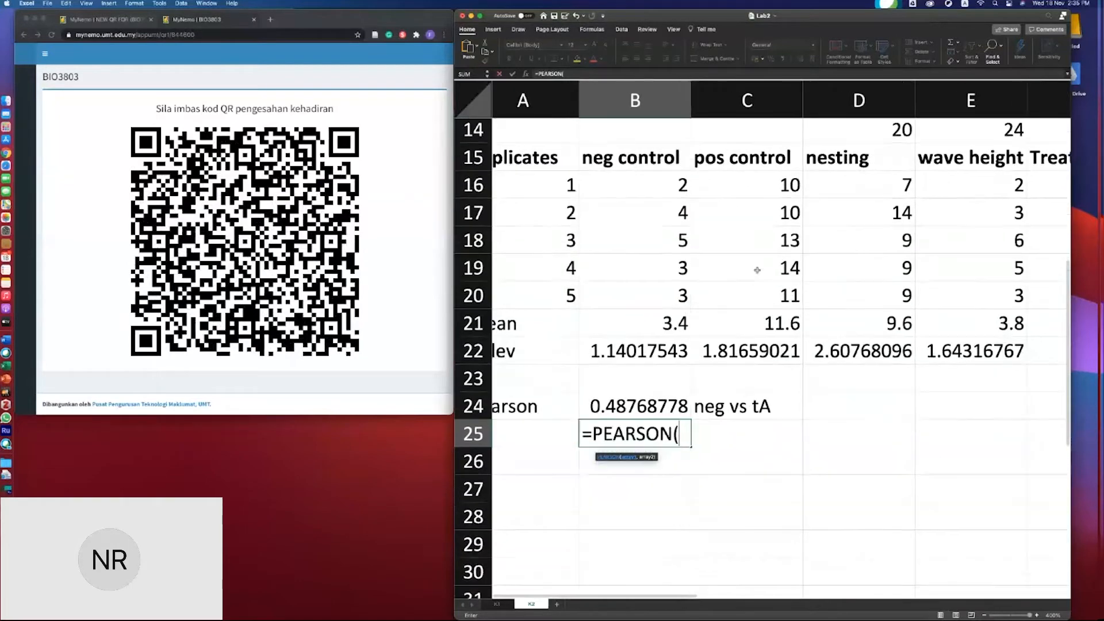
pyautogui.click(859, 187)
pyautogui.moveTo(859, 189); pyautogui.dragTo(866, 276)
pyautogui.write(',')
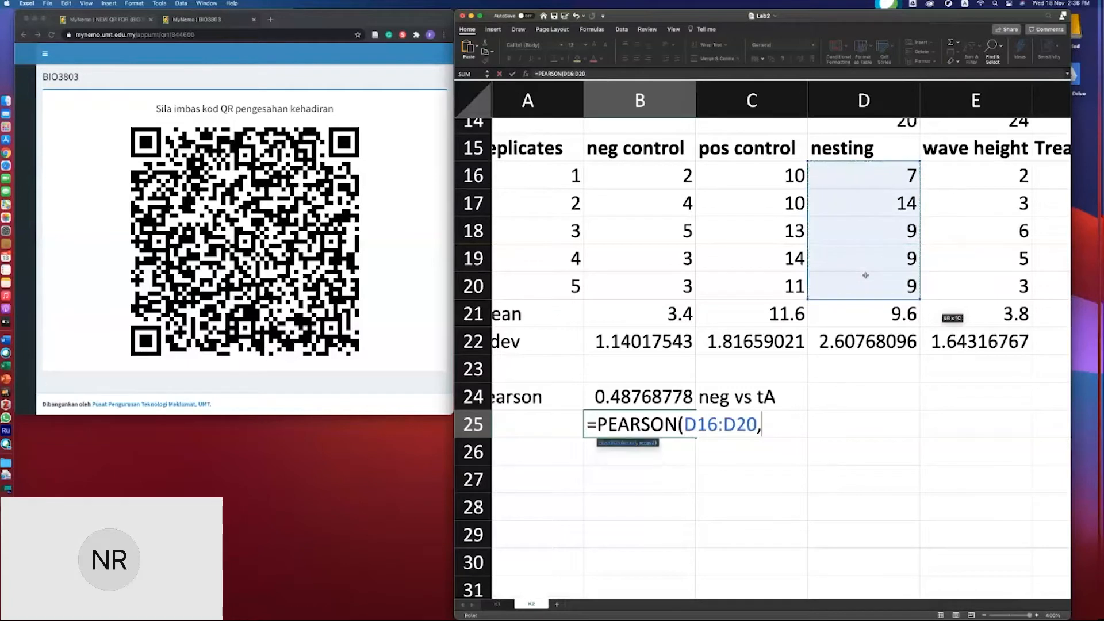
pyautogui.moveTo(1012, 173); pyautogui.dragTo(1008, 278)
pyautogui.write(')')
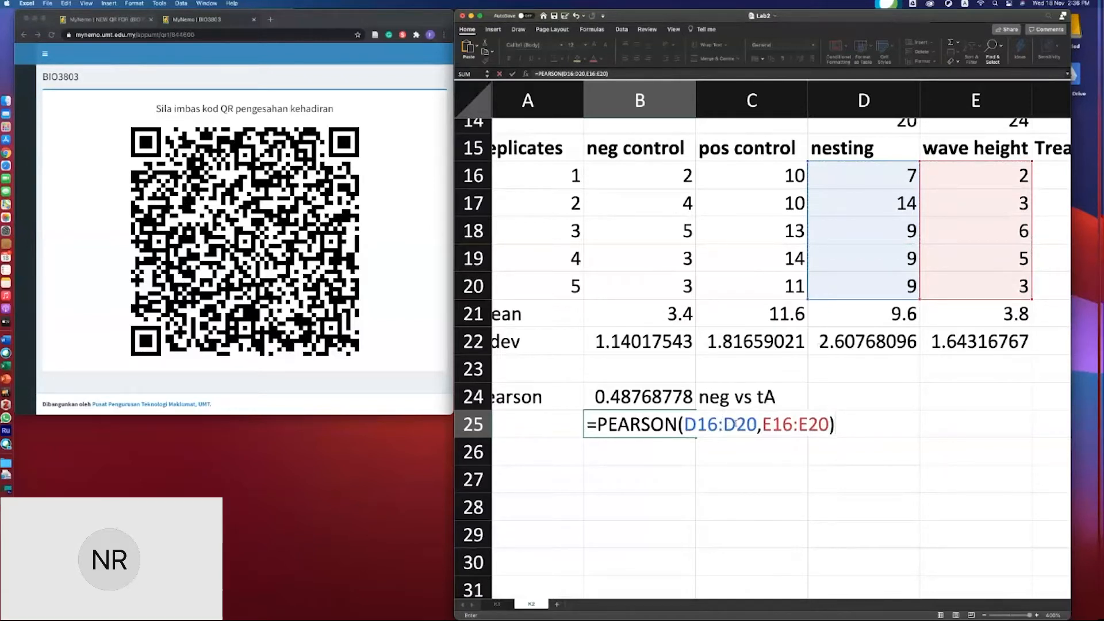
pyautogui.press('Return')
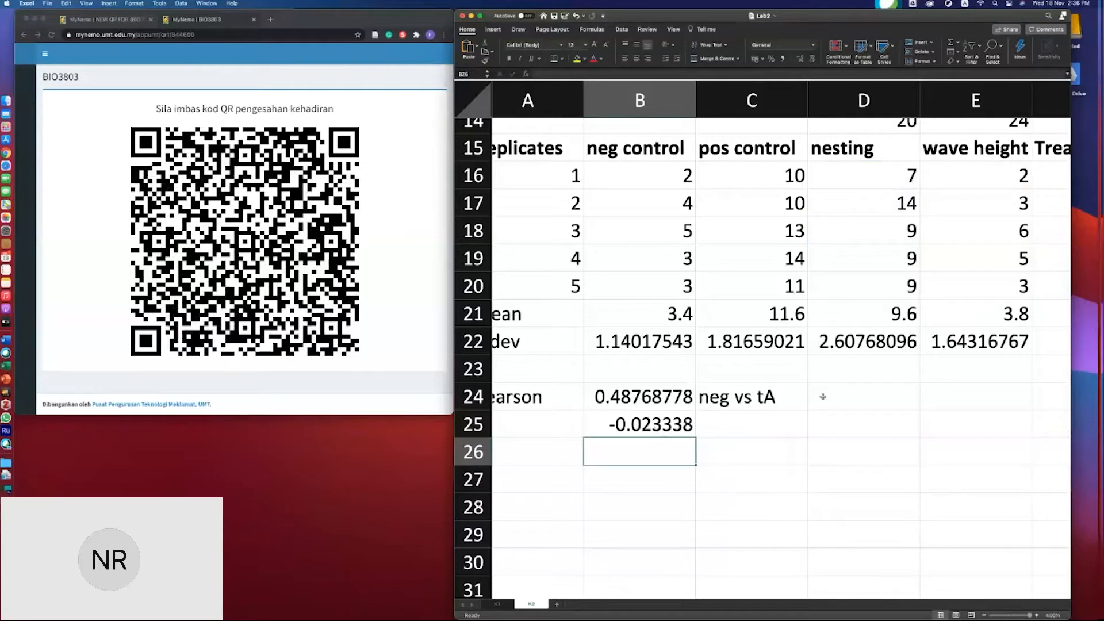
# - Label cell D24 as Pearson cor
pyautogui.click(868, 395)
pyautogui.write('Pearson cor')
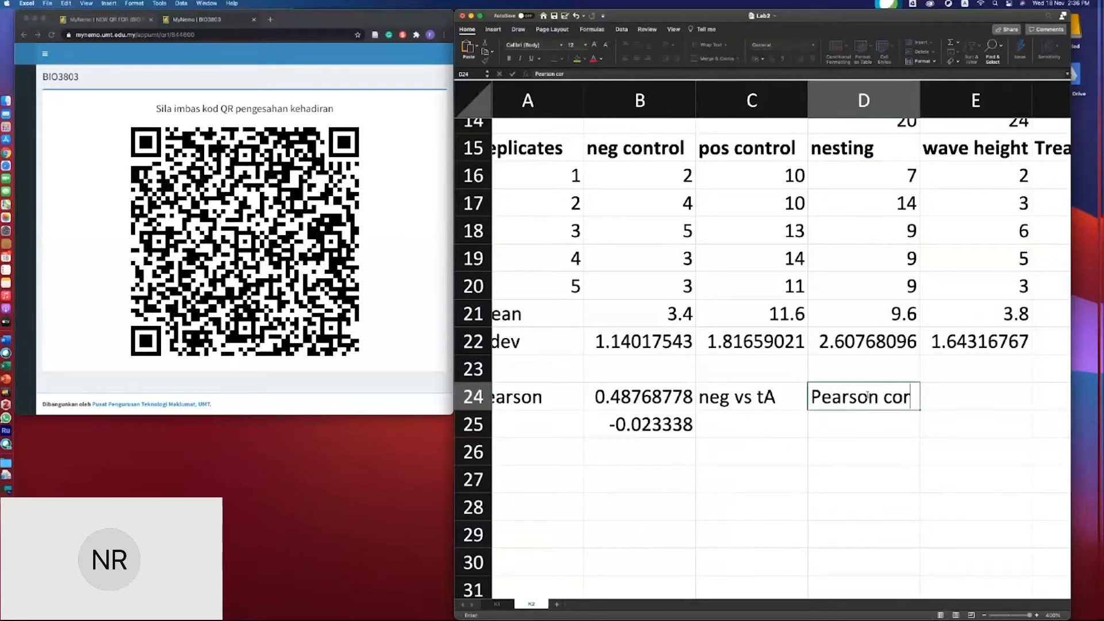
pyautogui.write('.')
# - Enter the values 1, 0 and -1 down cells E24 to E26
pyautogui.click(990, 399)
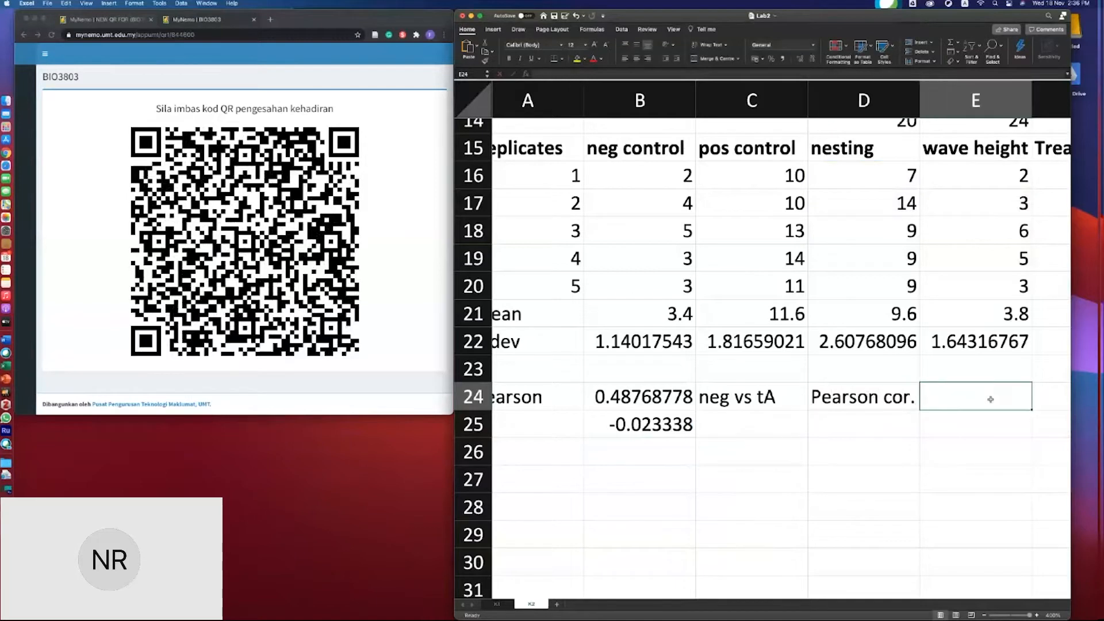
pyautogui.write('1')
pyautogui.click(981, 422)
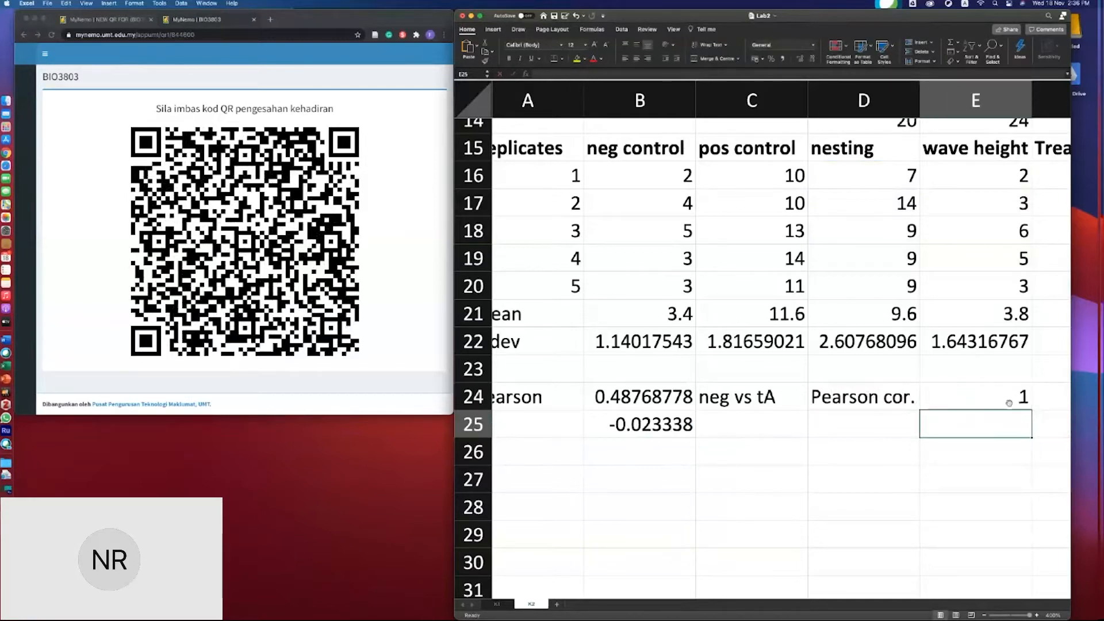
pyautogui.write('0')
pyautogui.click(994, 454)
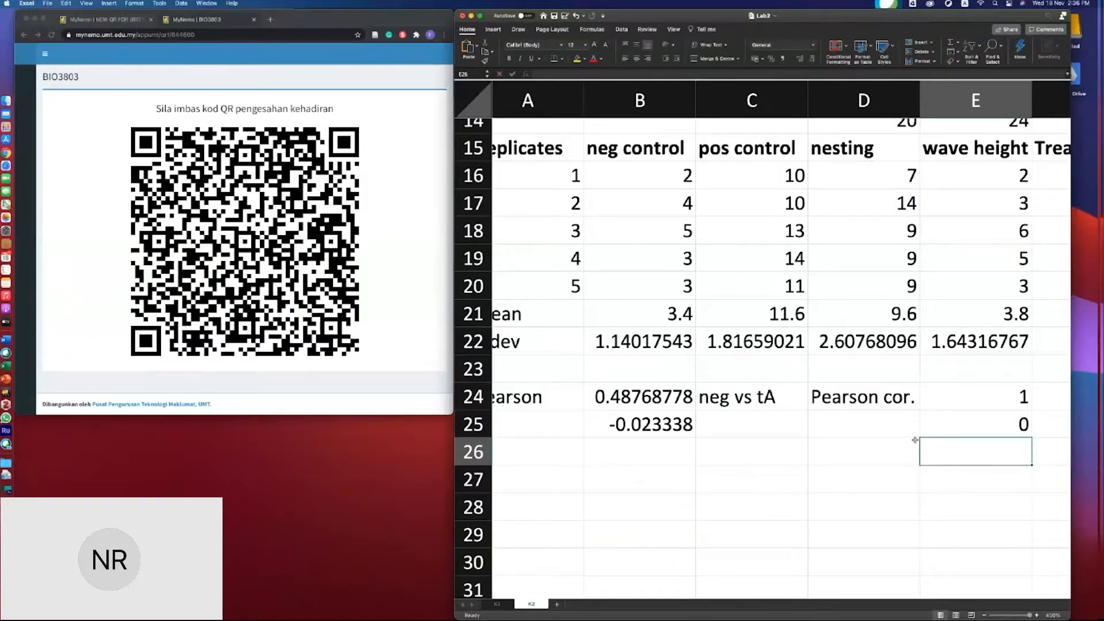
pyautogui.hscroll(2, 935, 443)
pyautogui.scroll(1, 935, 443)
pyautogui.scroll(-5, 935, 444)
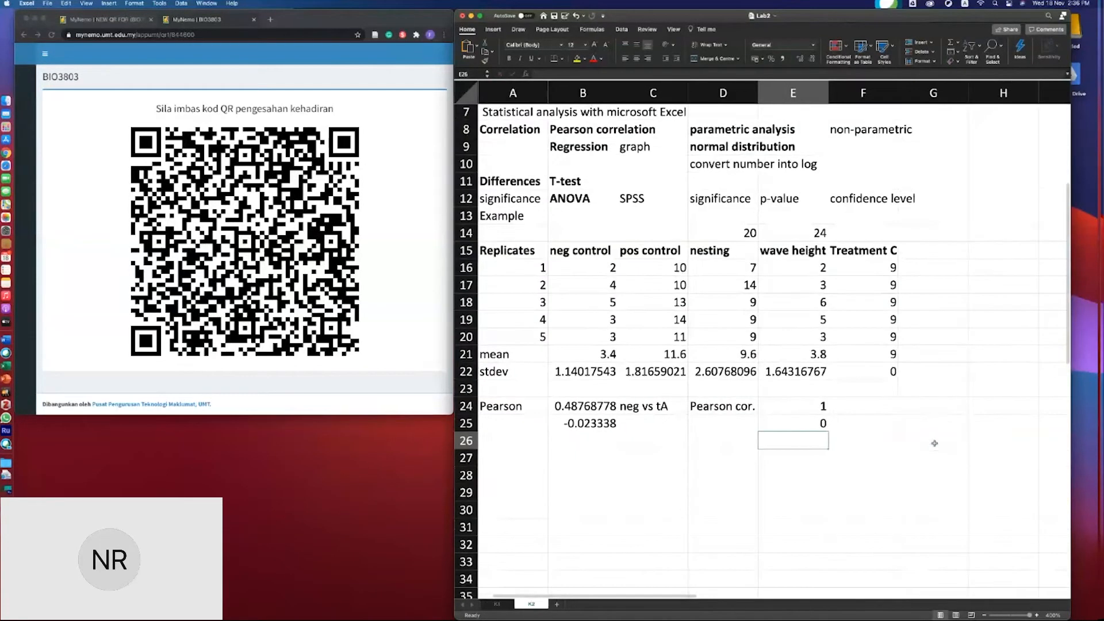
pyautogui.write('-1')
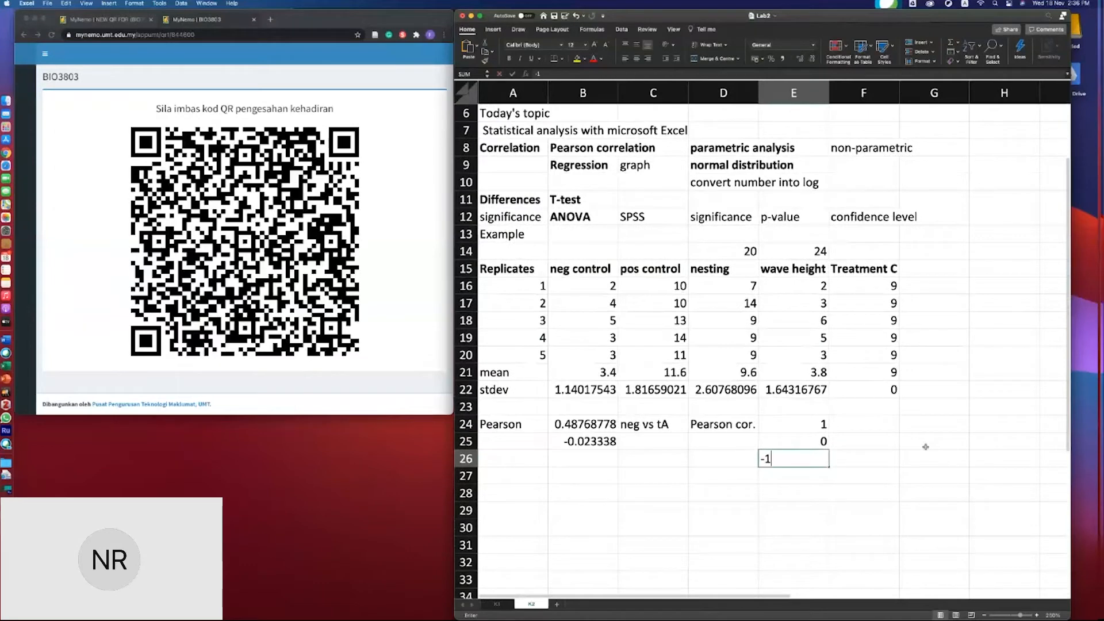
pyautogui.scroll(-2, 925, 447)
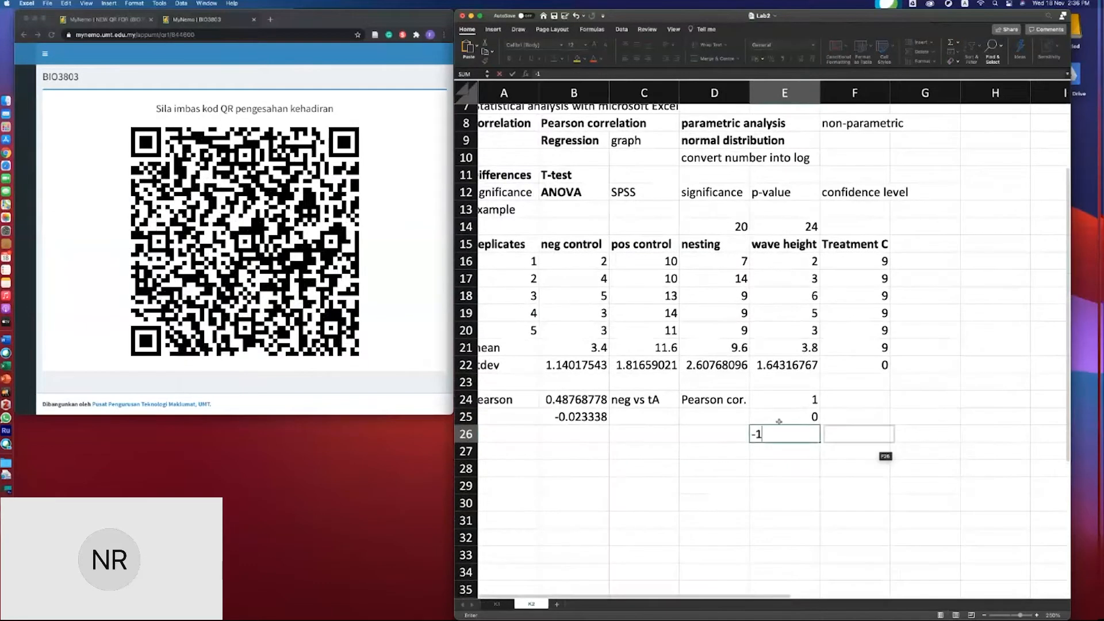
pyautogui.press('Escape')
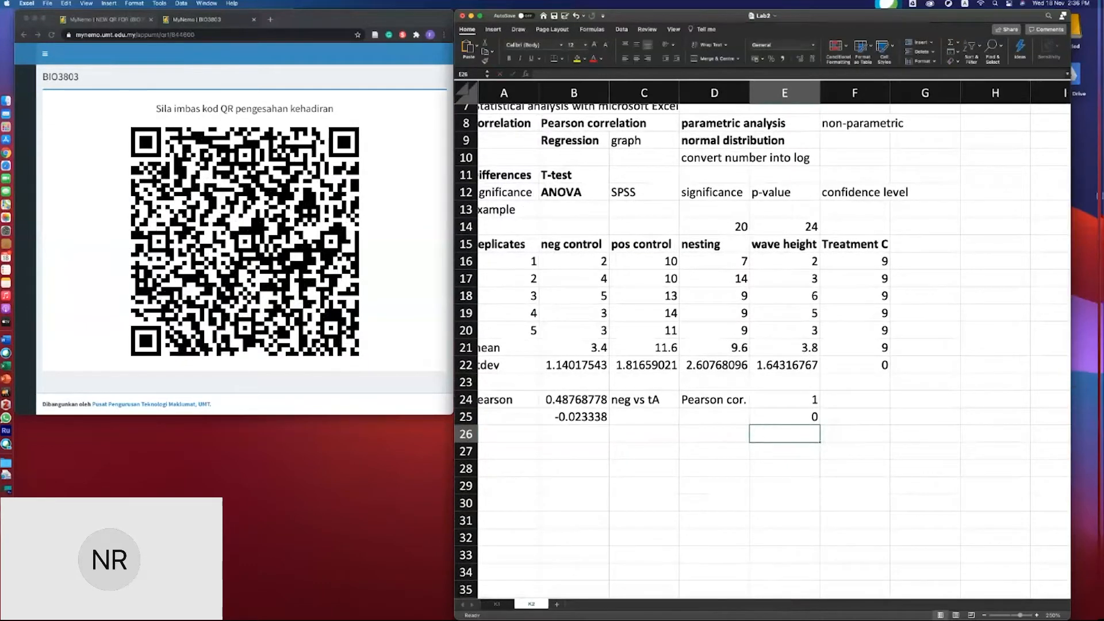
pyautogui.write('-1')
pyautogui.press('Return')
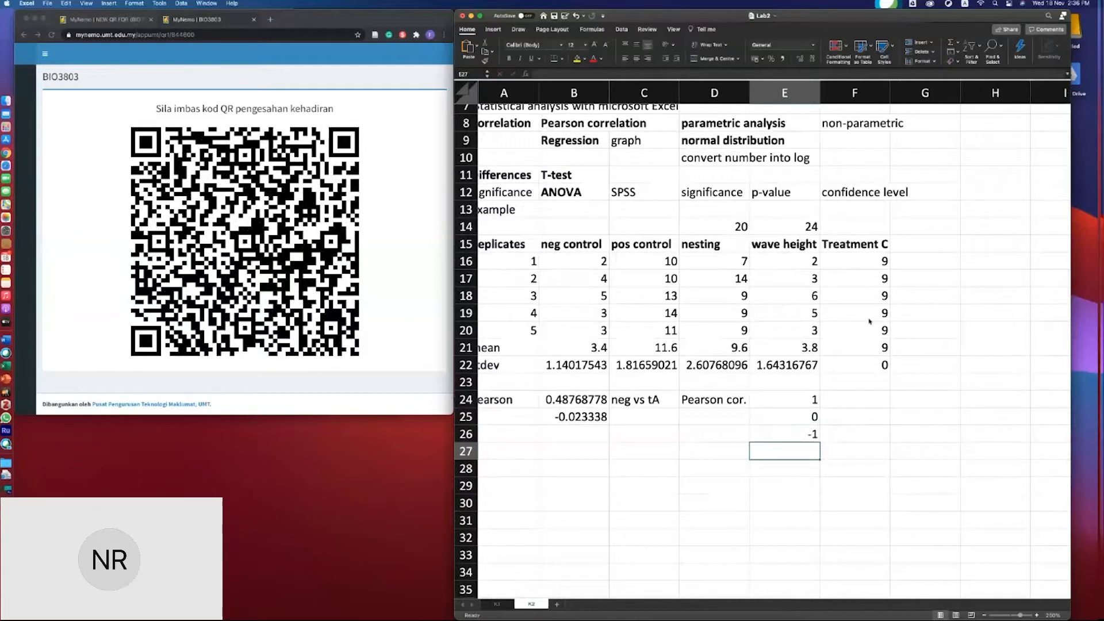
# - Label the new correlation result in C25 as nes vs wH
pyautogui.click(843, 401)
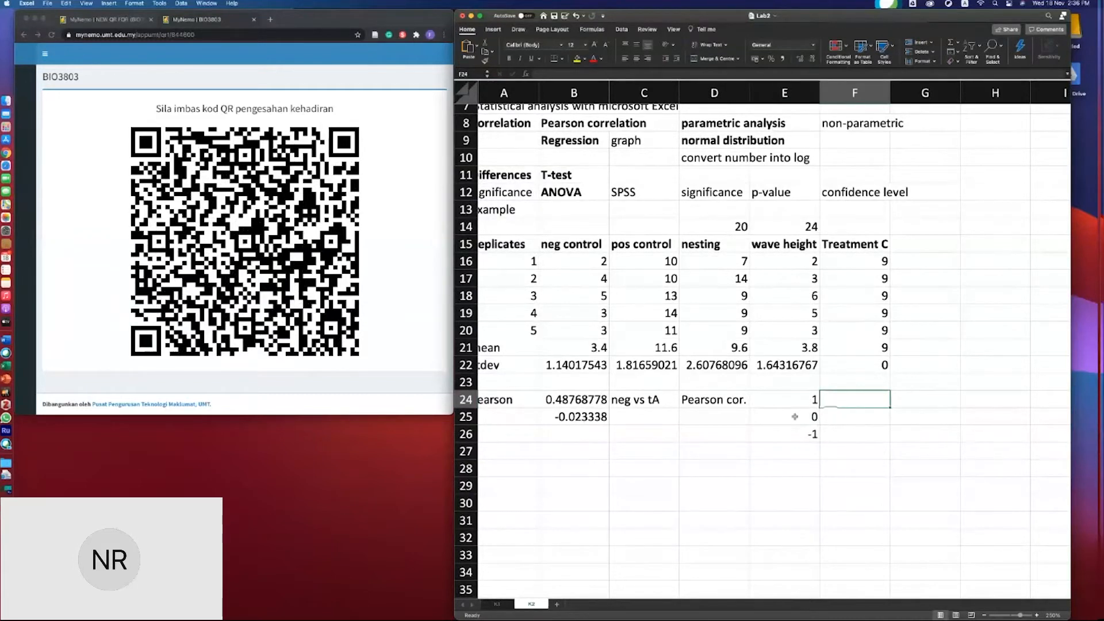
pyautogui.scroll(1, 561, 403)
pyautogui.hscroll(-1, 561, 403)
pyautogui.scroll(1, 561, 402)
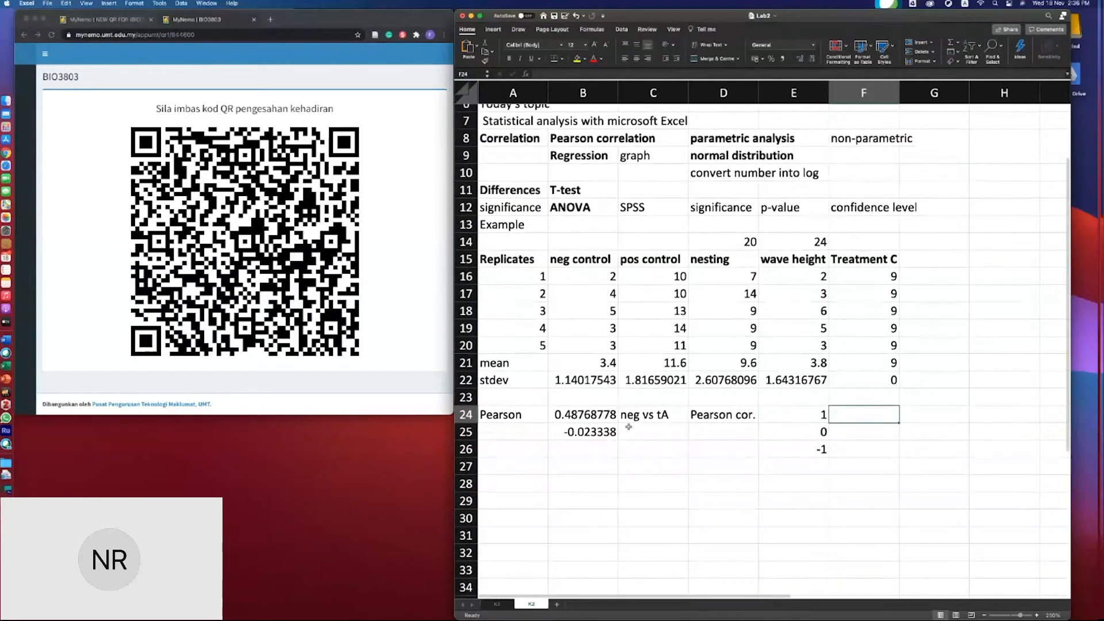
pyautogui.click(629, 426)
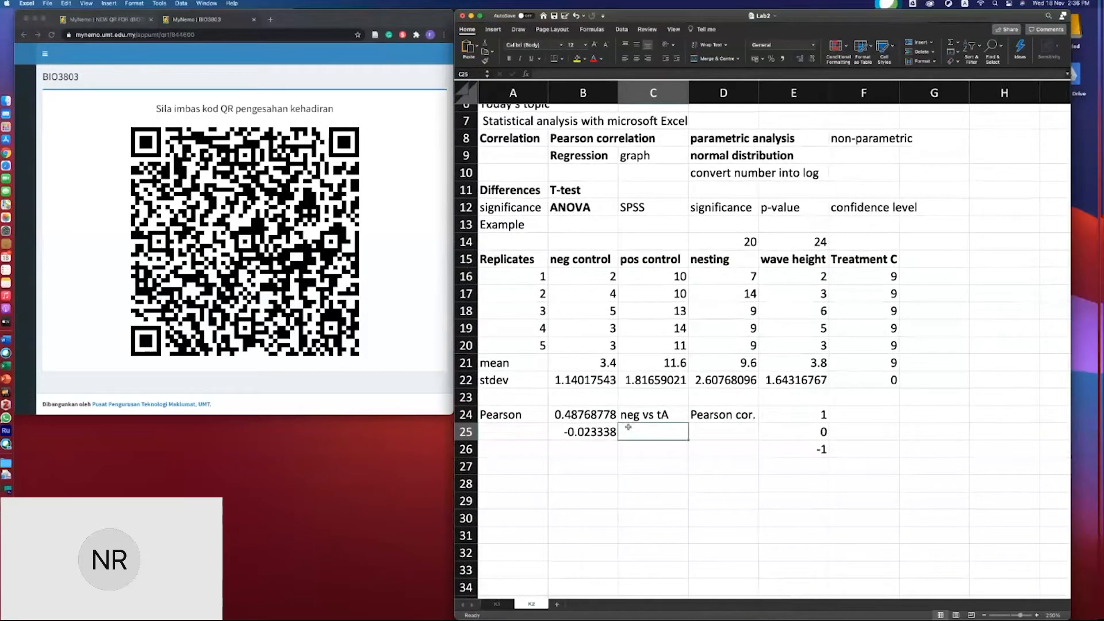
pyautogui.write('nes vs')
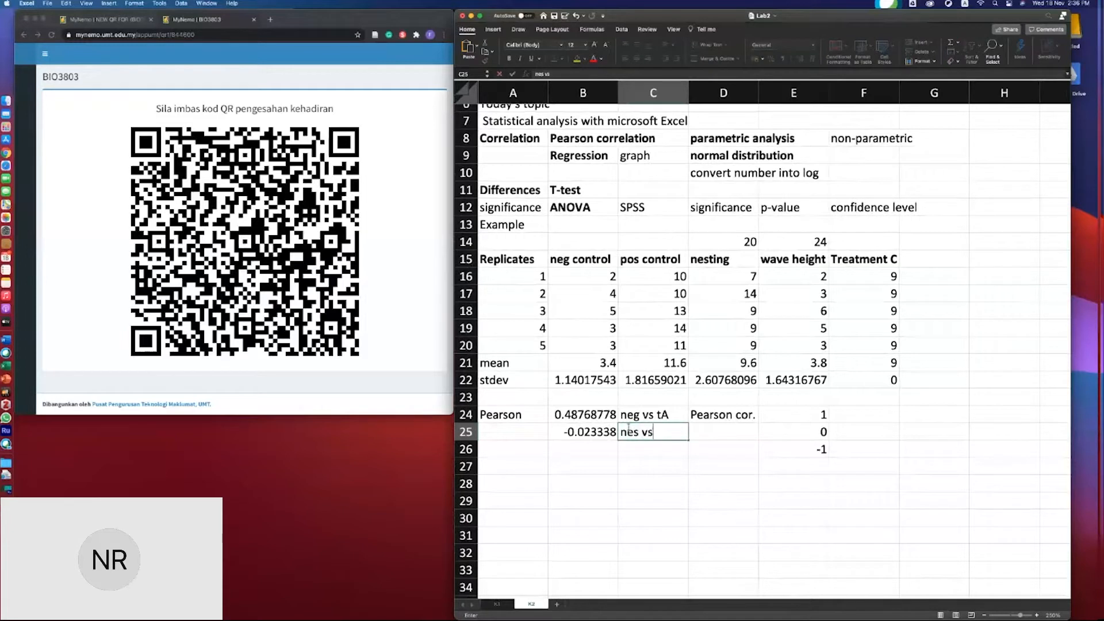
pyautogui.write(' wH')
pyautogui.click(838, 416)
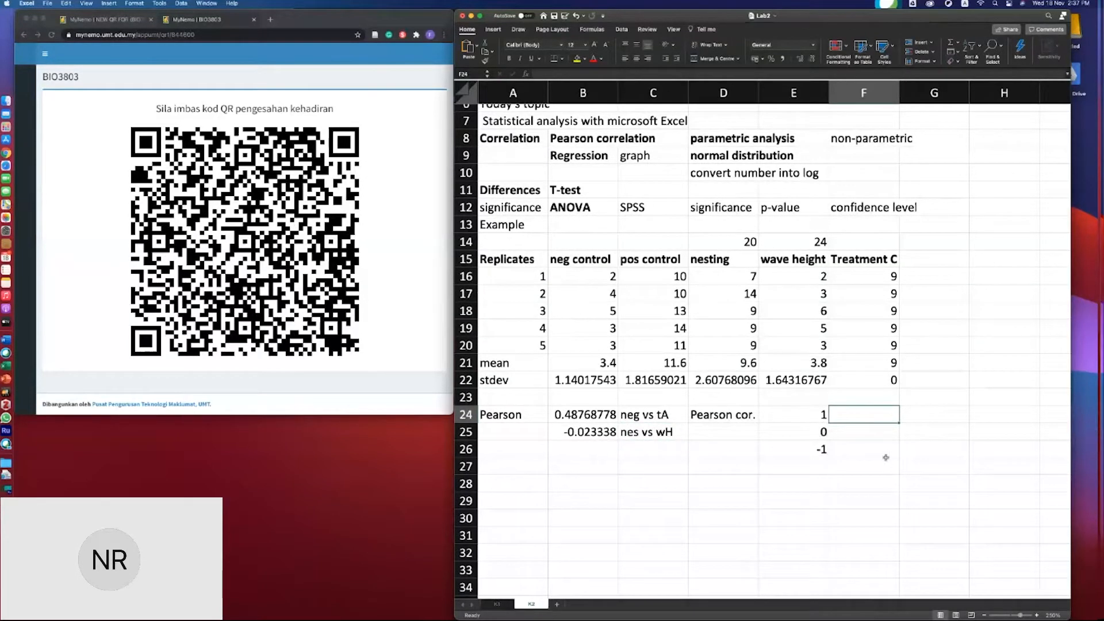
# - Annotate the value 1 in F24 with the note linear strong correlation
pyautogui.write('linear')
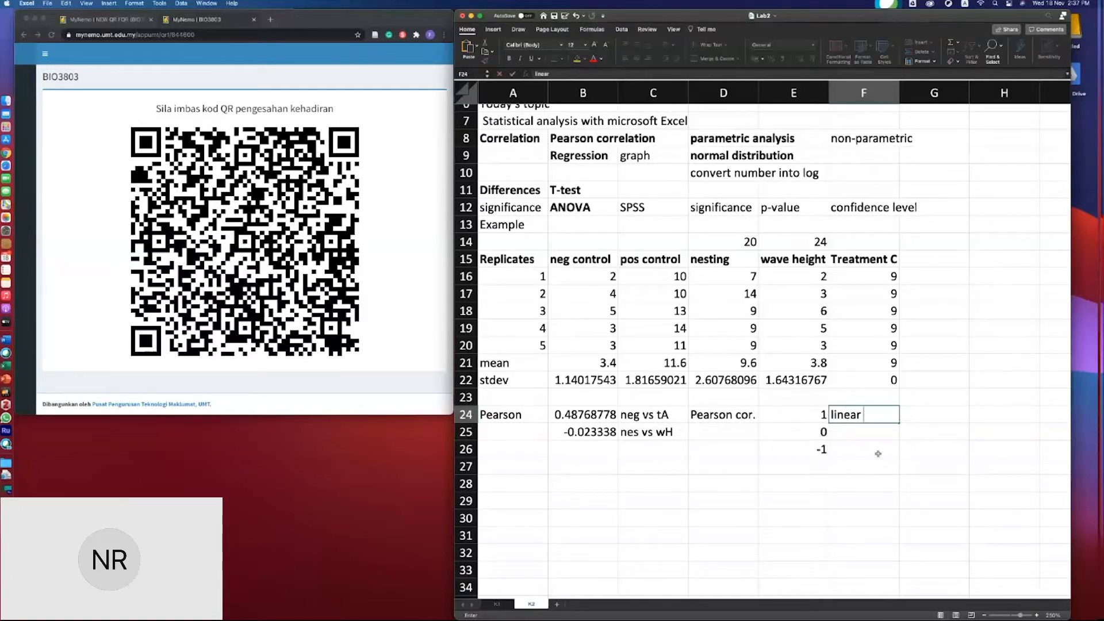
pyautogui.write(' strong c')
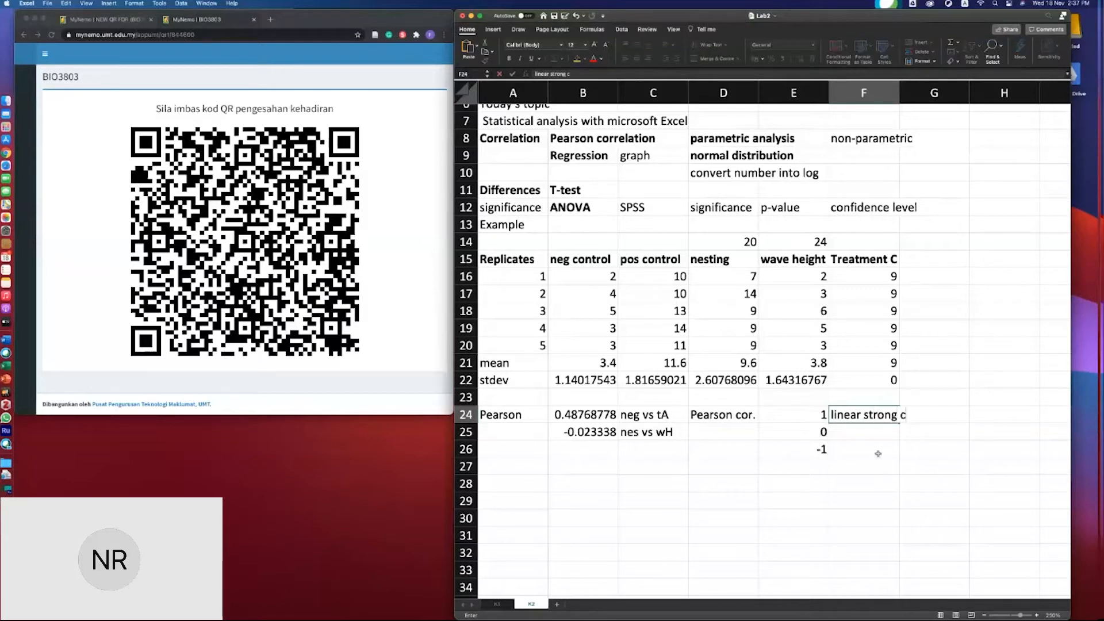
pyautogui.write('orrelation')
pyautogui.press('Return')
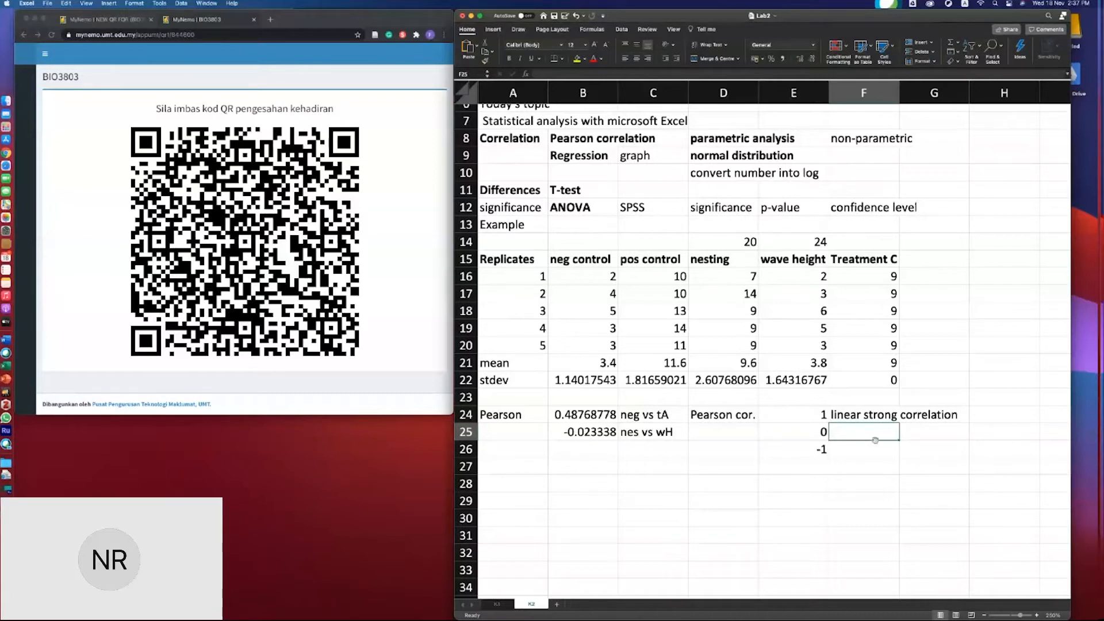
# - Annotate the value -1 in F26 with the note strong inverse cor
pyautogui.click(864, 454)
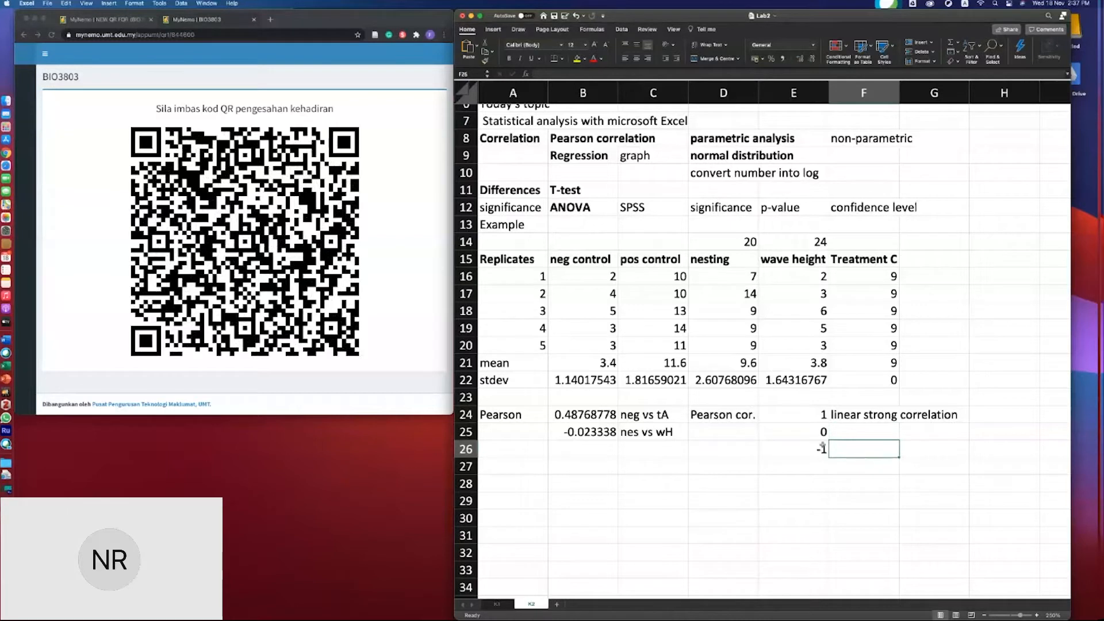
pyautogui.click(603, 435)
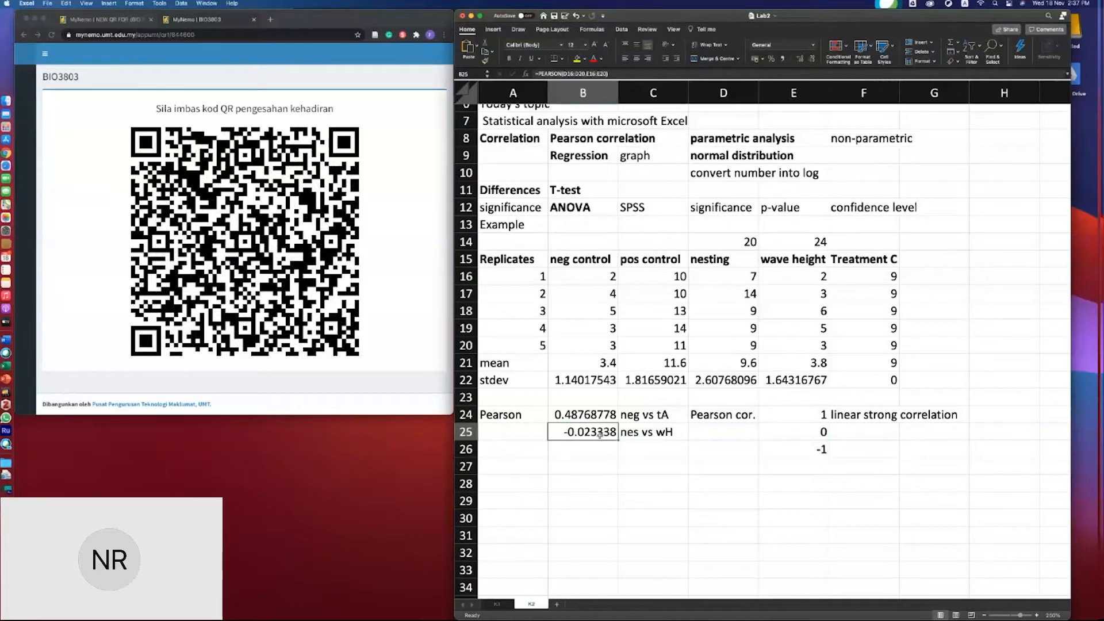
pyautogui.click(873, 448)
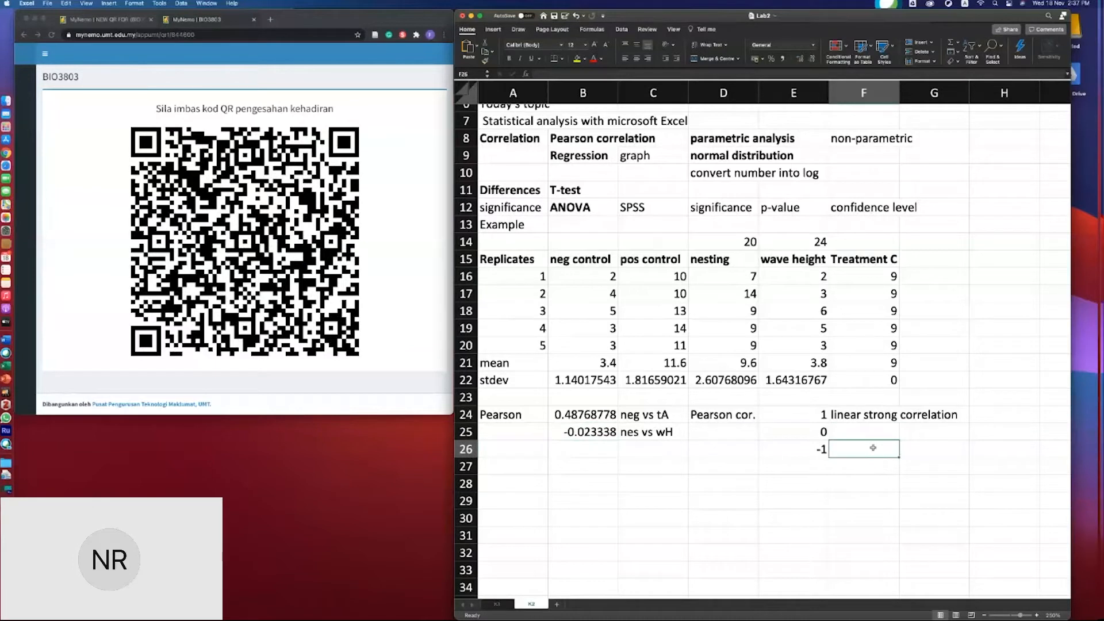
pyautogui.write('stron')
pyautogui.write('g invers')
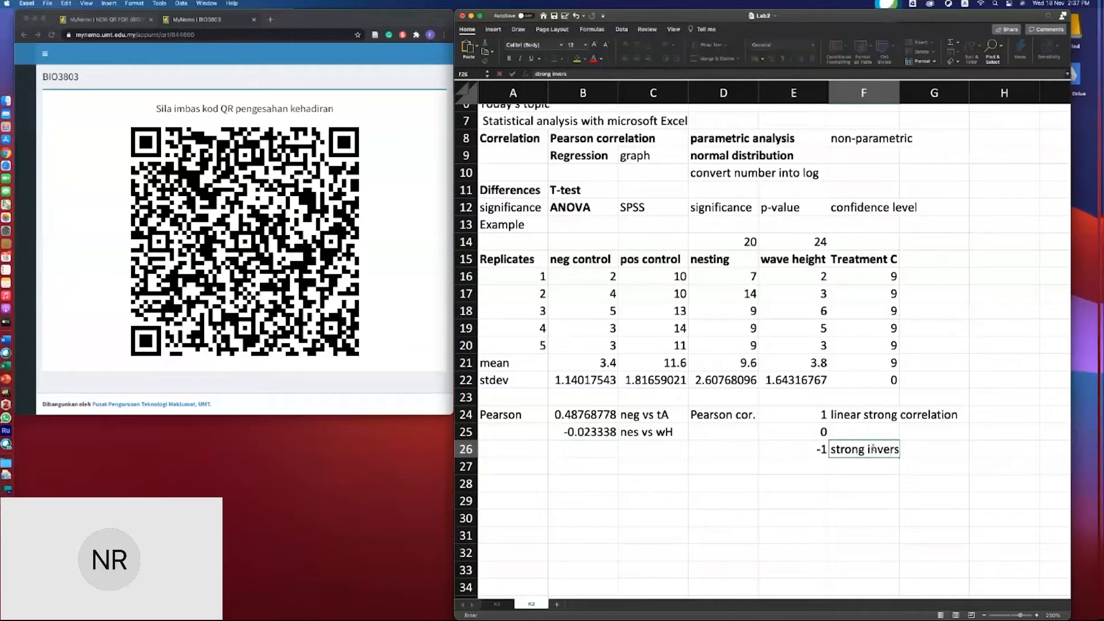
pyautogui.write('e cor.')
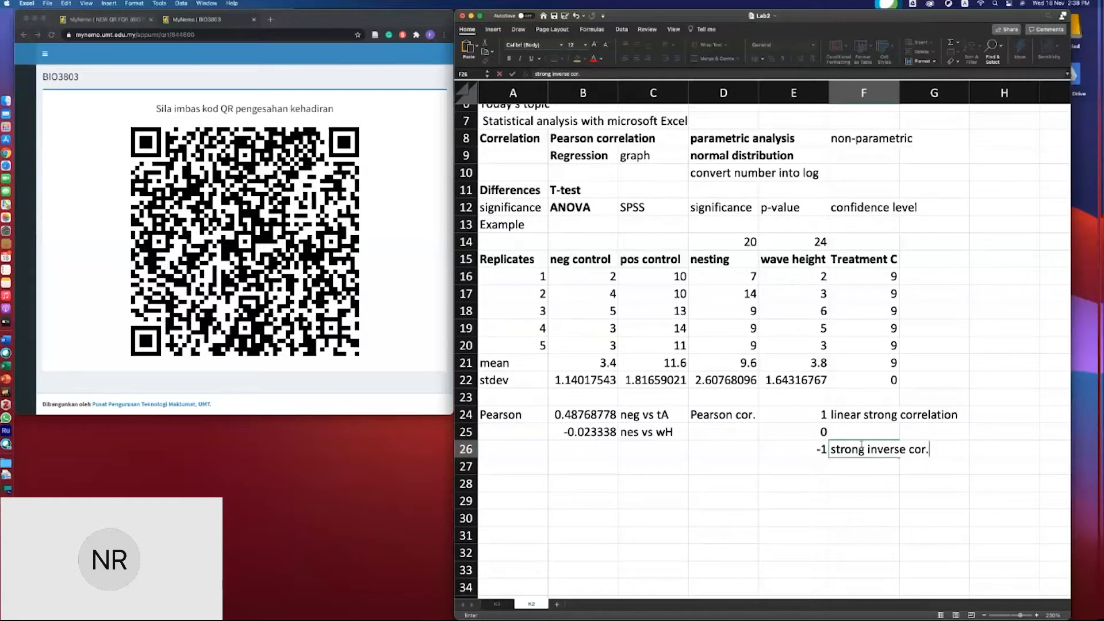
# - Annotate the value 0 in F25 with the note no corr
pyautogui.click(857, 432)
pyautogui.write('no')
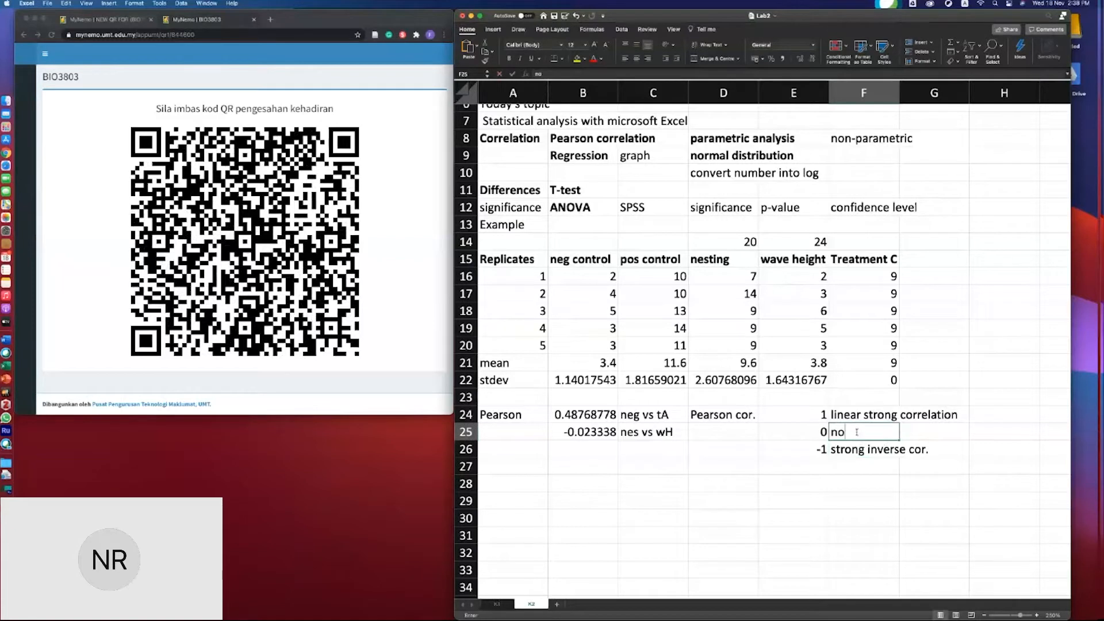
pyautogui.write(' assoca')
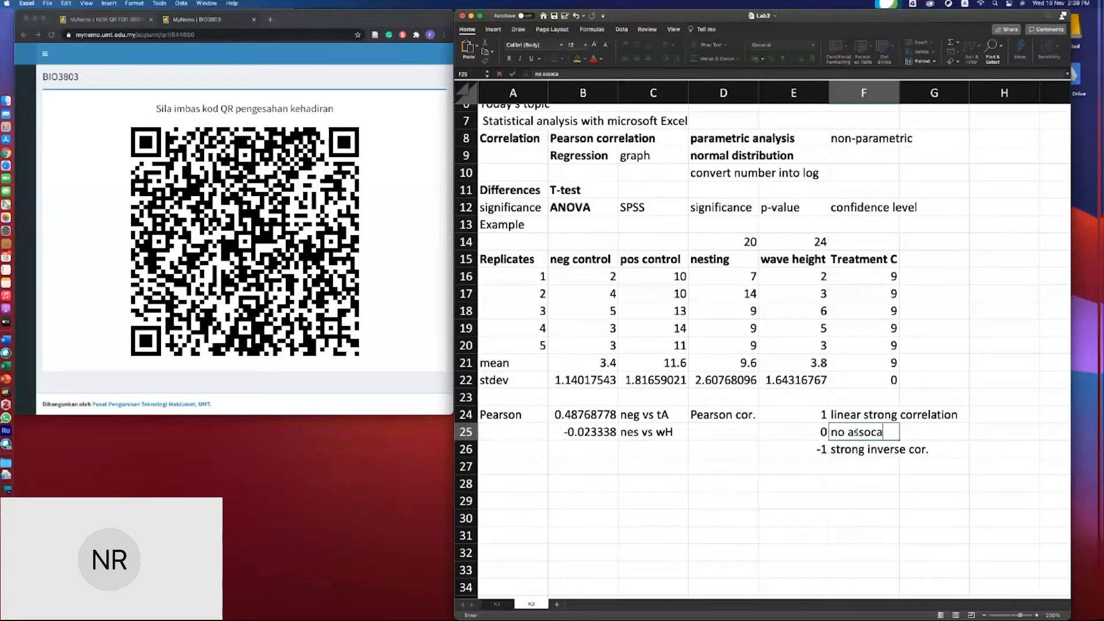
pyautogui.press('BackSpace')
pyautogui.write('ation')
pyautogui.press('BackSpace')
pyautogui.press('BackSpace')
pyautogui.press('BackSpace')
pyautogui.press('BackSpace')
pyautogui.press('BackSpace')
pyautogui.press('BackSpace')
pyautogui.press('BackSpace')
pyautogui.press('BackSpace')
pyautogui.press('BackSpace')
pyautogui.press('BackSpace')
pyautogui.write('corr.')
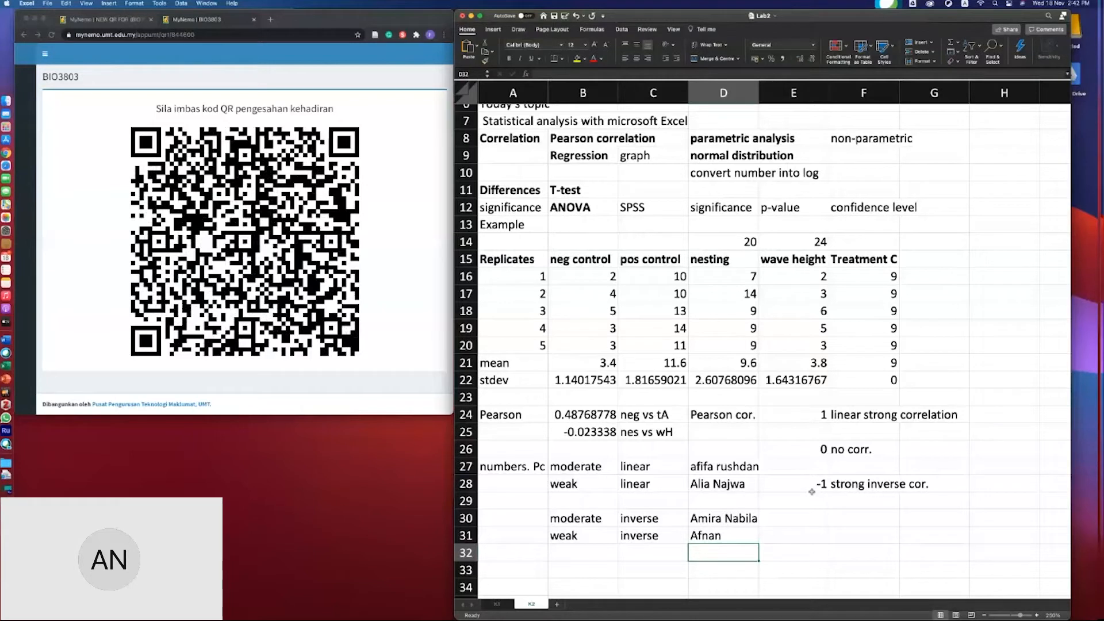
# - Enter -0.5 in cell E27 as a further correlation example
pyautogui.click(804, 519)
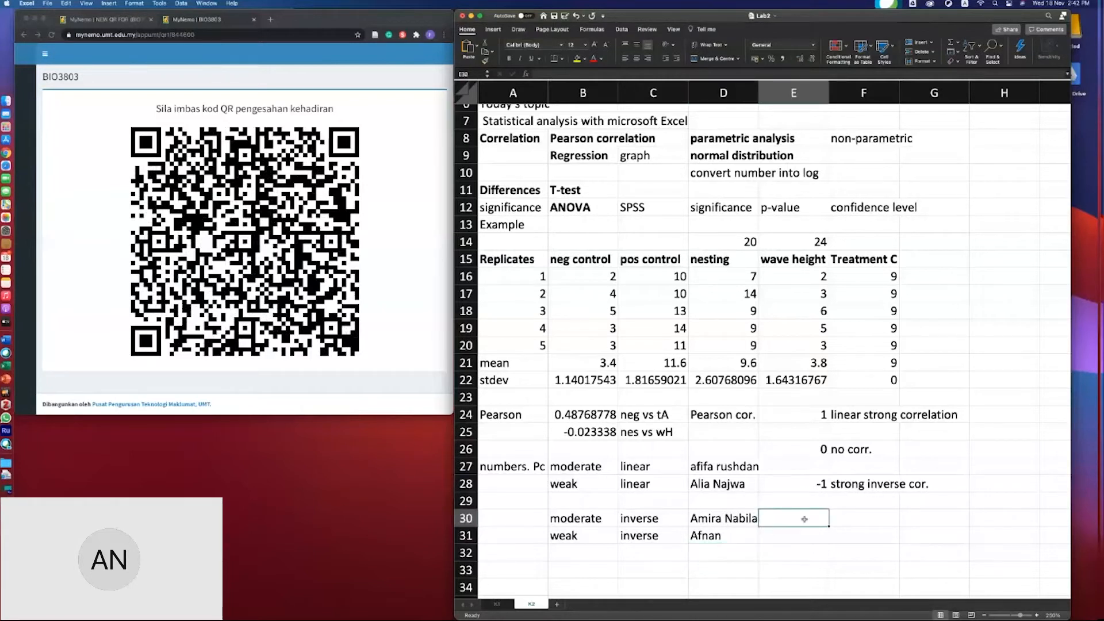
pyautogui.press('XF86AudioRaiseVolume')
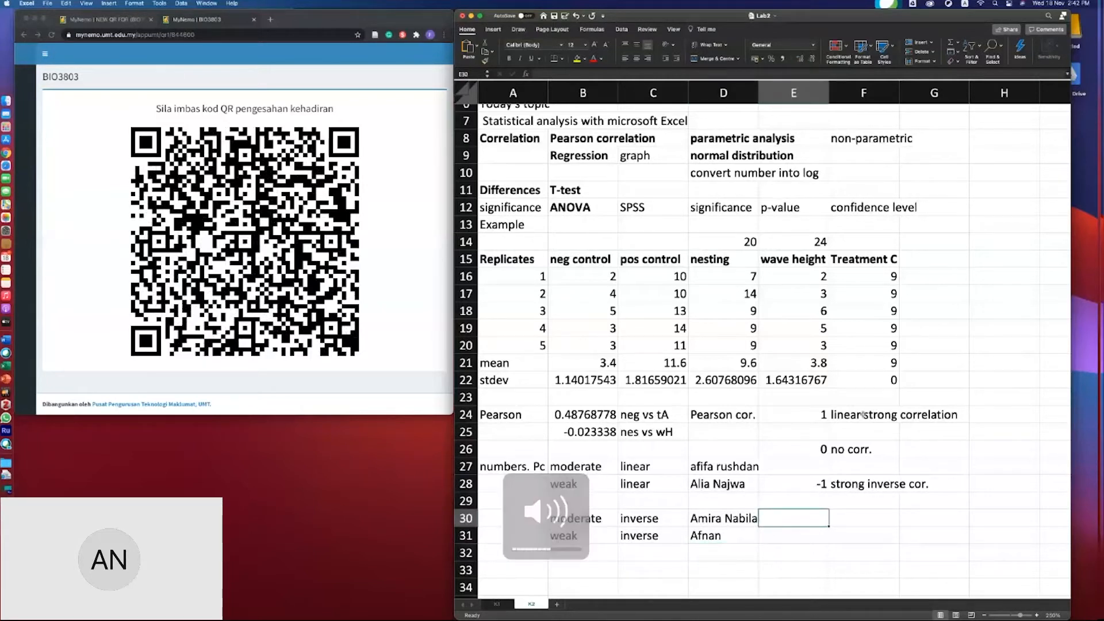
pyautogui.click(805, 467)
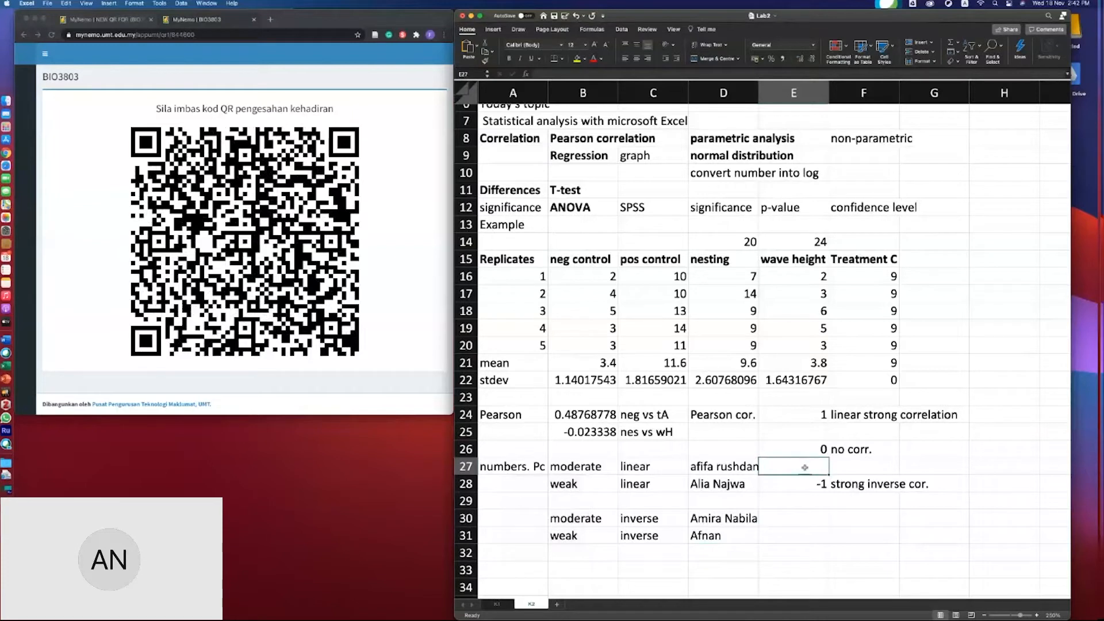
pyautogui.write('-0.5')
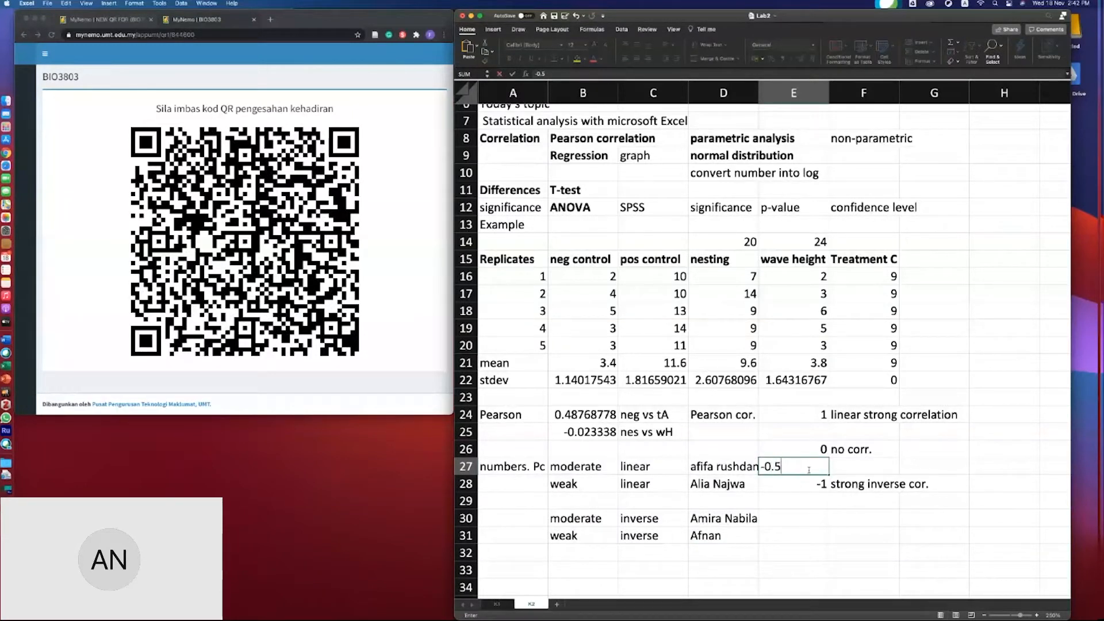
# - Label the -0.5 value in F27 as moderate inverse
pyautogui.moveTo(828, 469); pyautogui.dragTo(852, 469)
pyautogui.click(851, 469)
pyautogui.write('m')
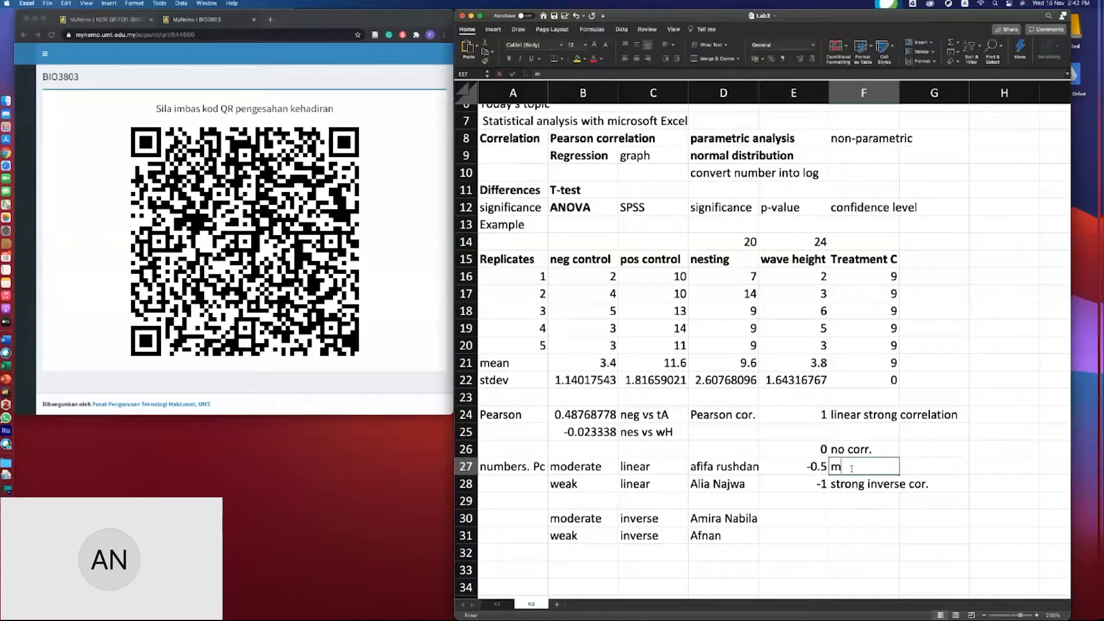
pyautogui.write('oderate ine')
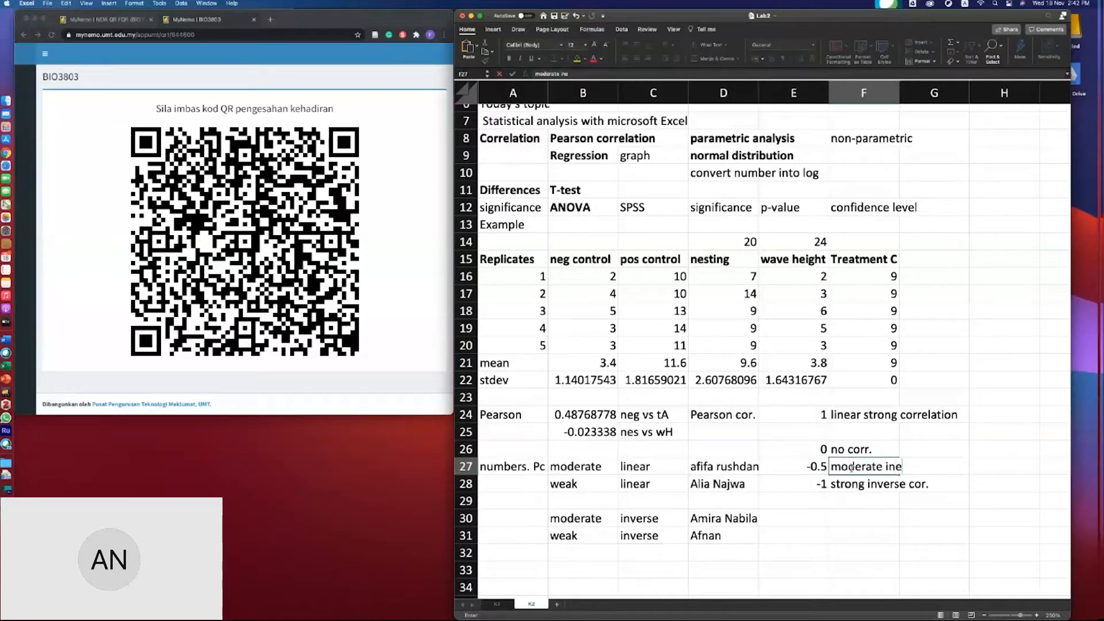
pyautogui.press('BackSpace')
pyautogui.write('ves')
pyautogui.write('rse')
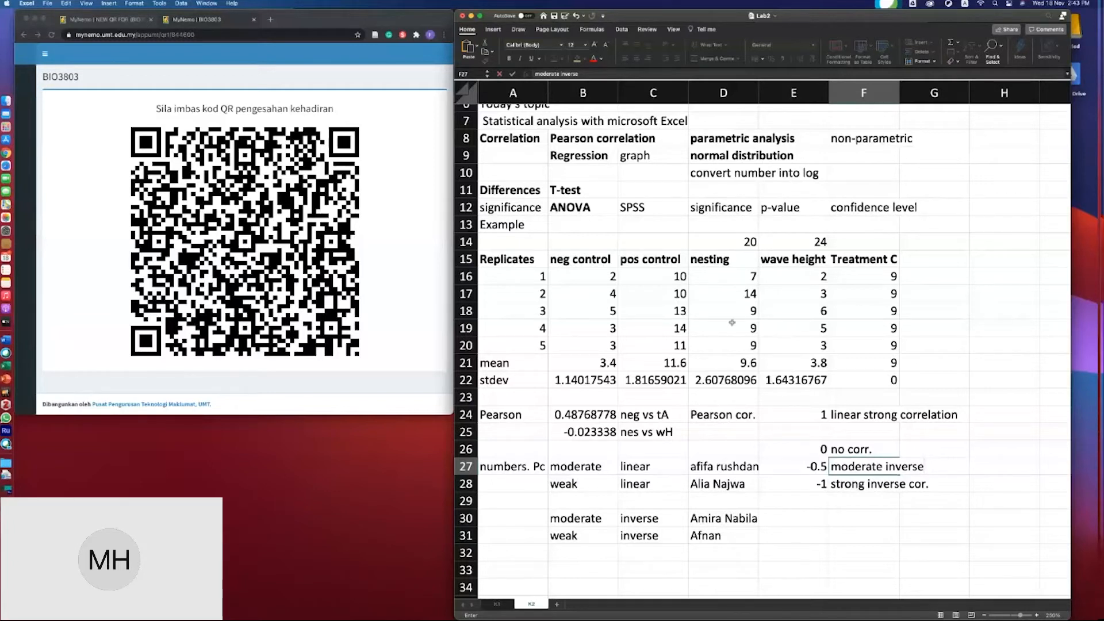
# - Try inserting cells to shift the E27:F28 block down, then undo the insertion
pyautogui.moveTo(824, 466); pyautogui.dragTo(903, 486)
pyautogui.rightClick(903, 486)
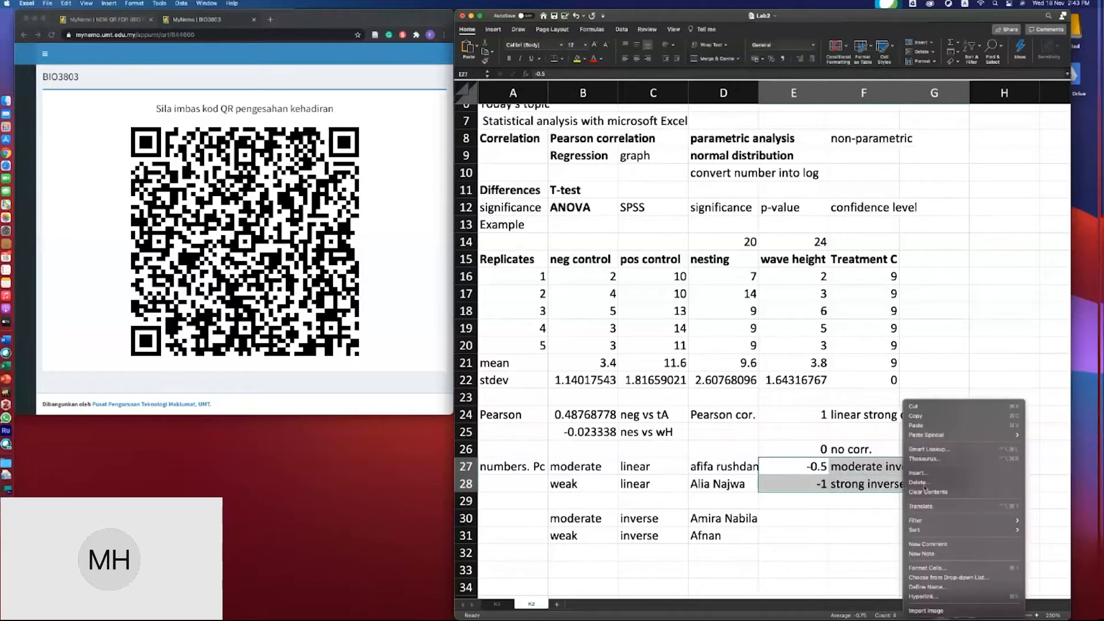
pyautogui.click(920, 469)
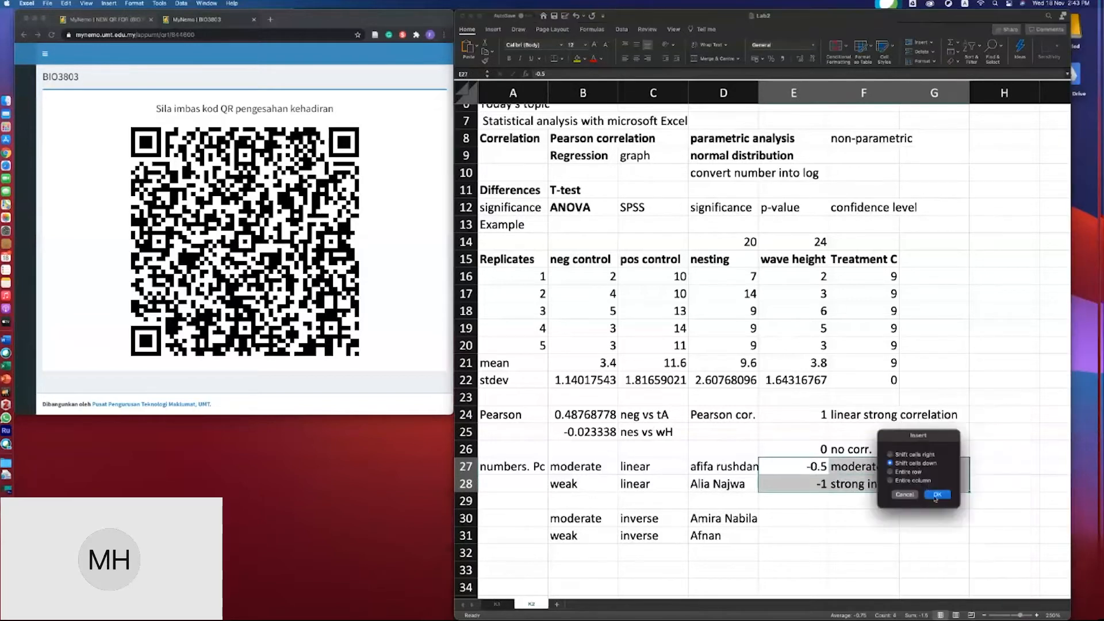
pyautogui.click(936, 495)
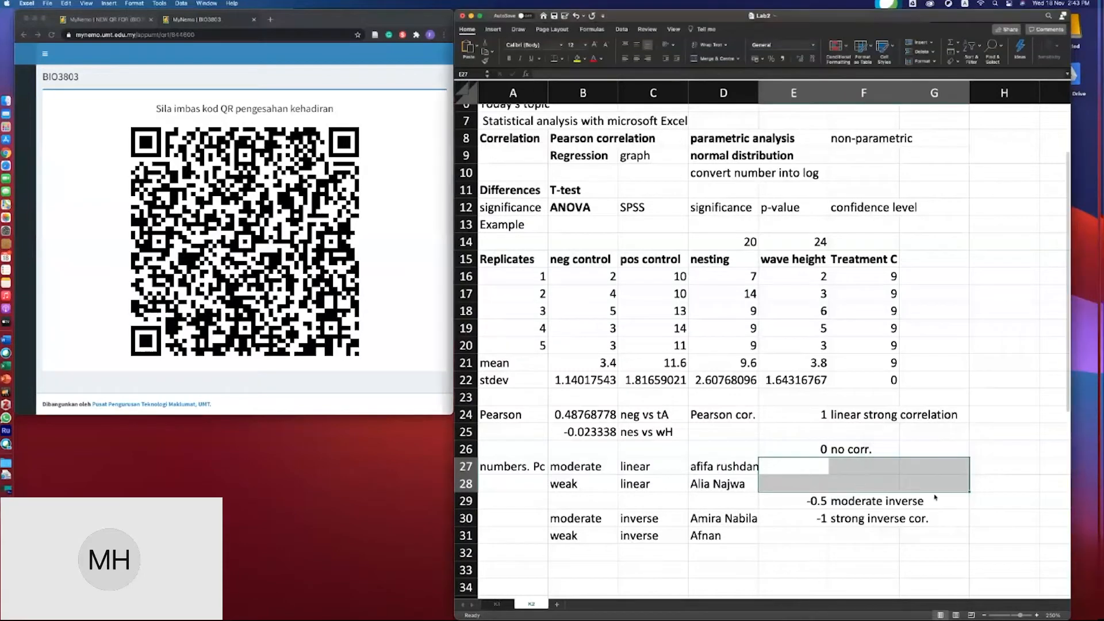
pyautogui.click(830, 477)
pyautogui.press('super+z')
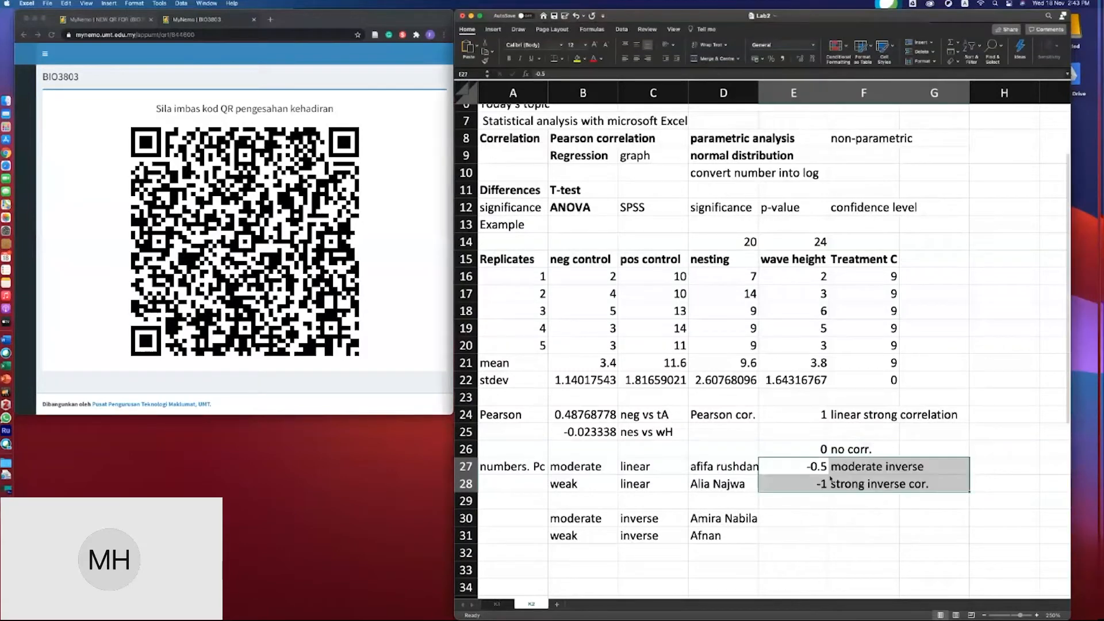
pyautogui.rightClick(823, 471)
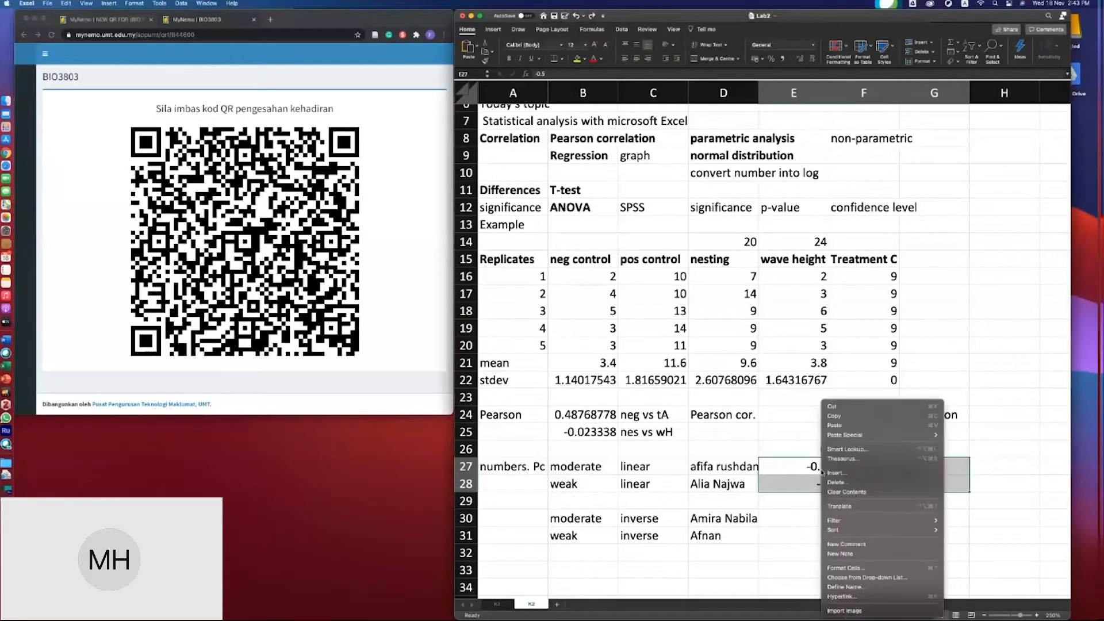
pyautogui.click(1045, 501)
pyautogui.doubleClick(962, 469)
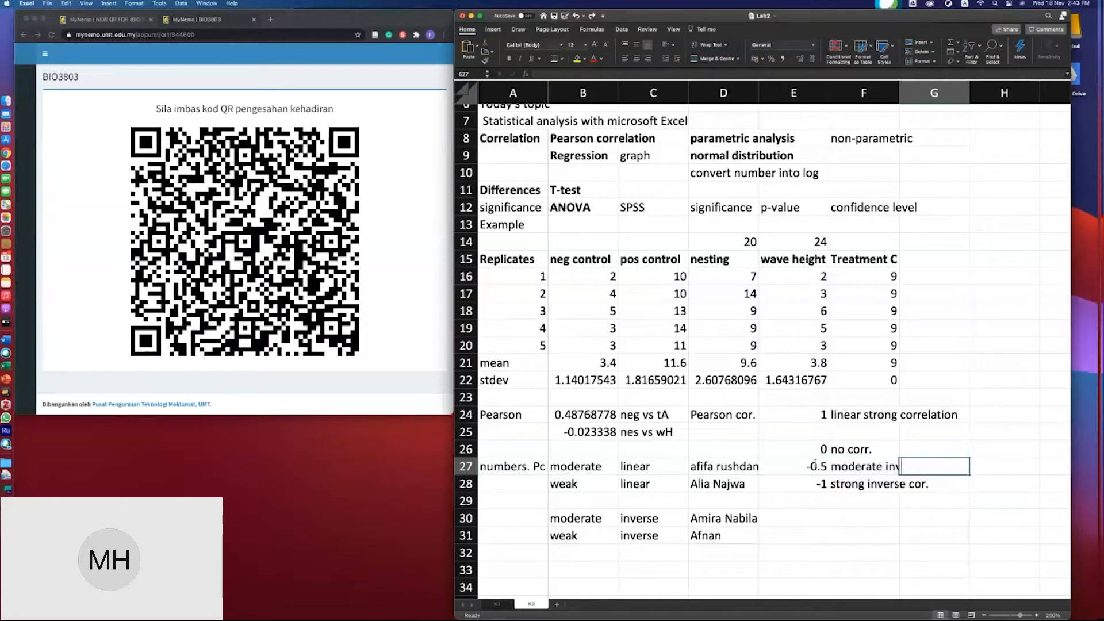
# - Enter 0 -0.19 in cell E31 and move the -0.5 and -1 entries down one row
pyautogui.click(784, 536)
pyautogui.write('0')
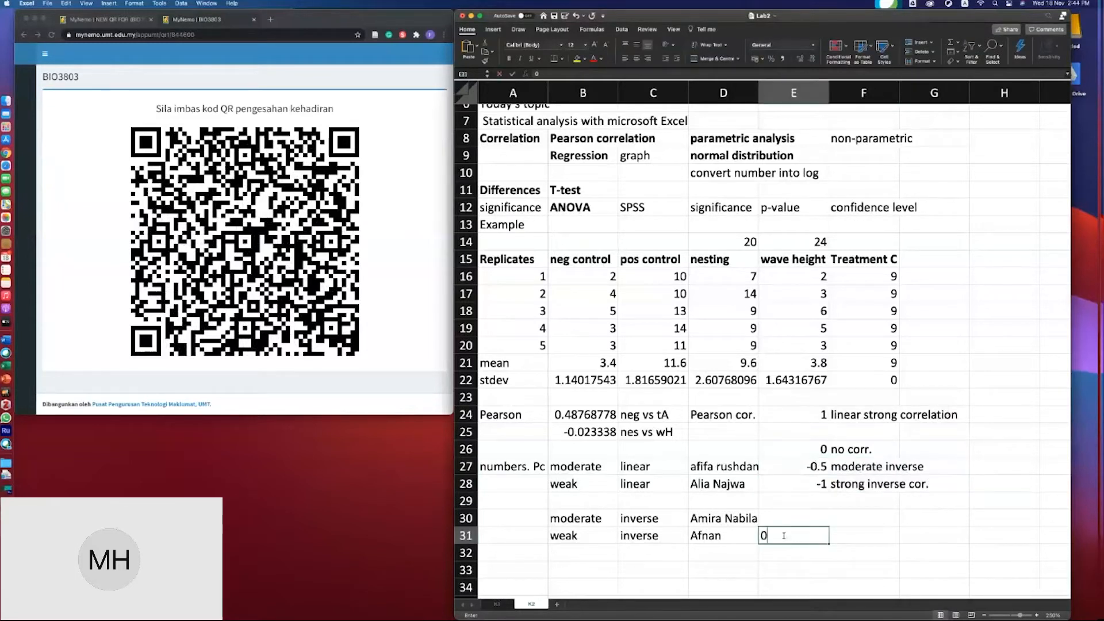
pyautogui.write(' -')
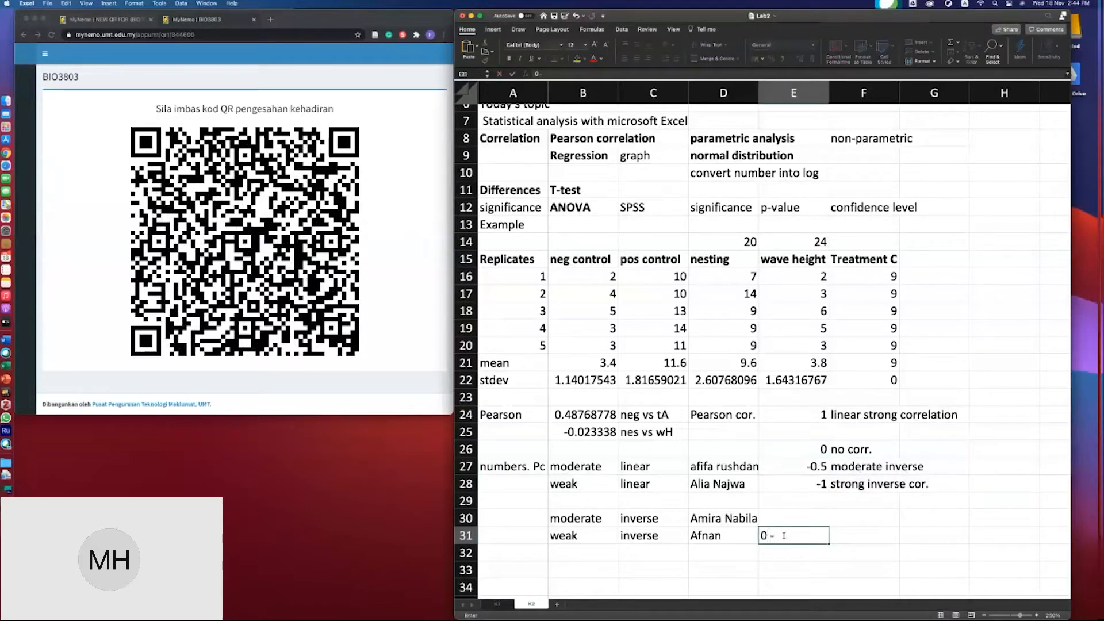
pyautogui.write('0.19')
pyautogui.moveTo(855, 483); pyautogui.dragTo(857, 499)
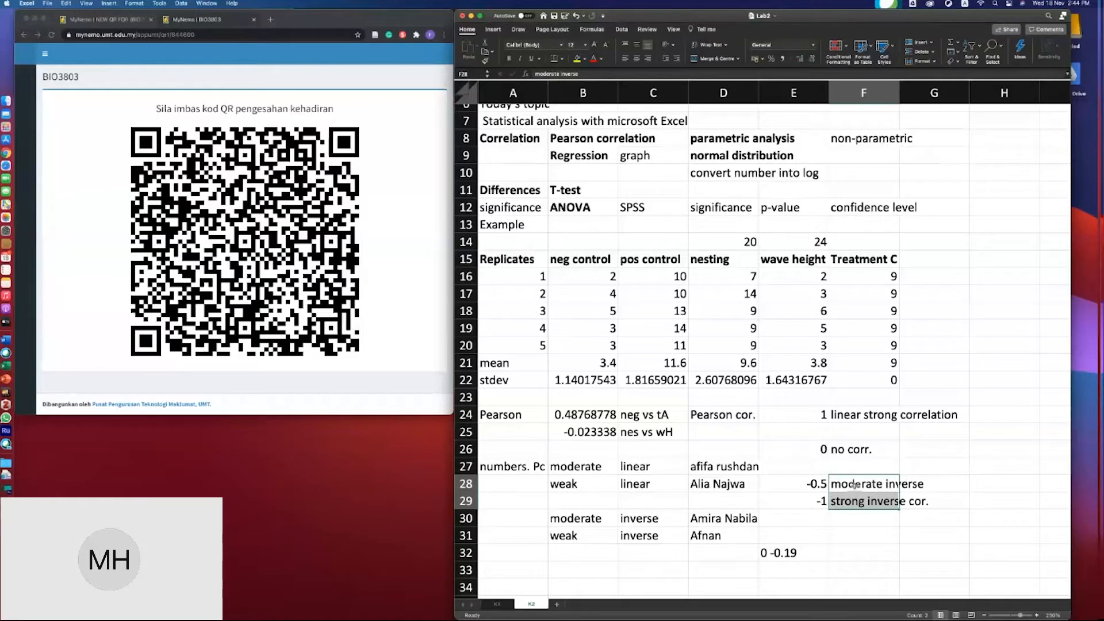
# - Widen column D and label cell A25 as r in bold
pyautogui.moveTo(758, 95); pyautogui.dragTo(771, 97)
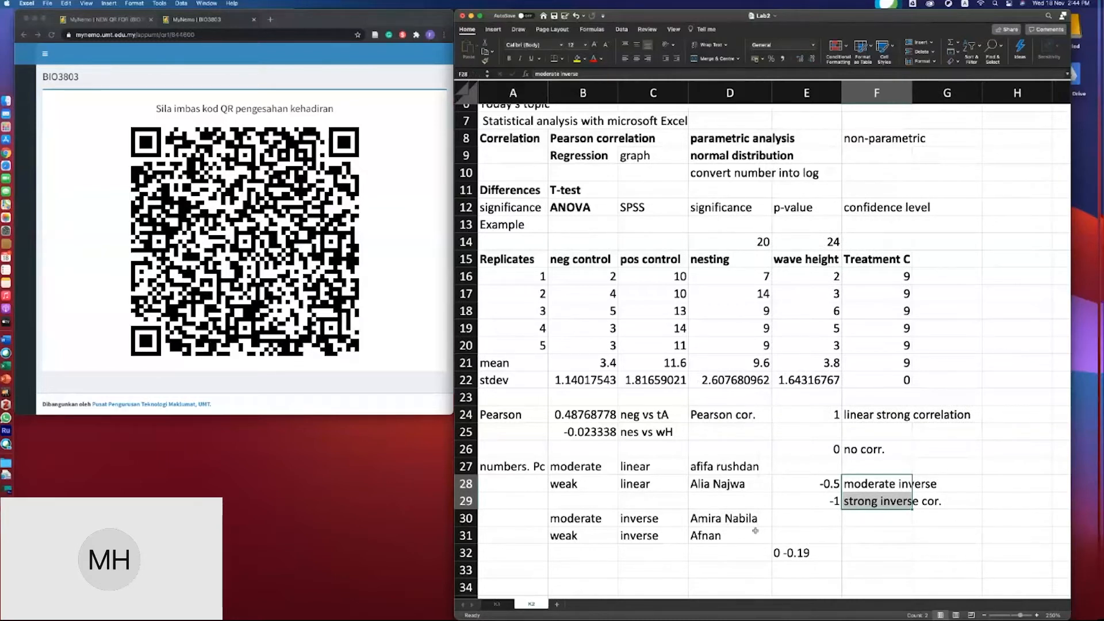
pyautogui.click(570, 434)
pyautogui.click(490, 432)
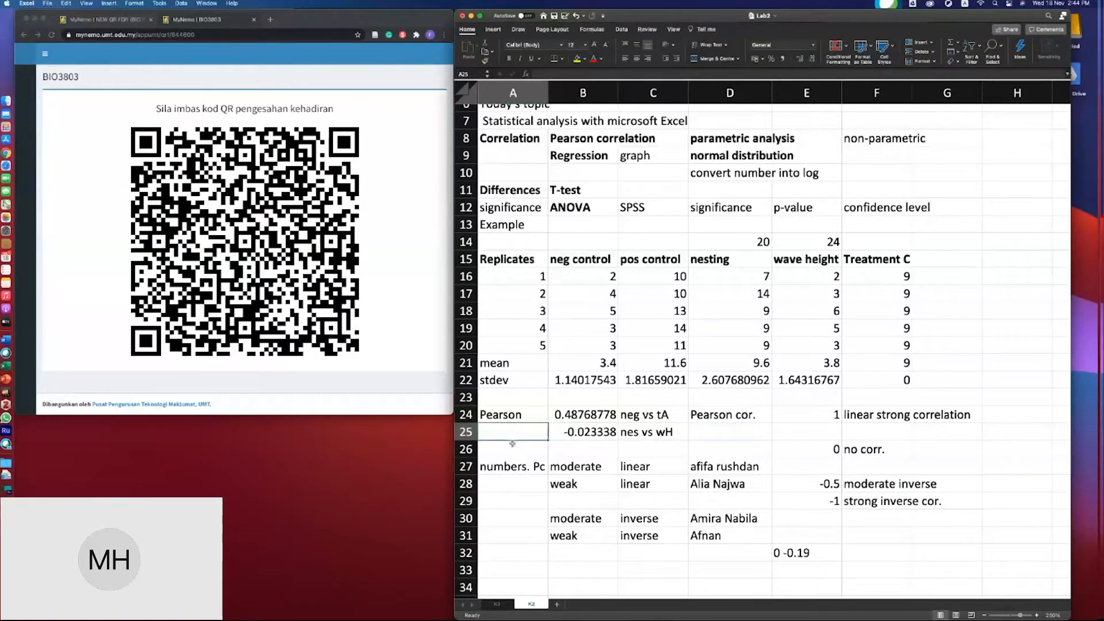
pyautogui.write('r')
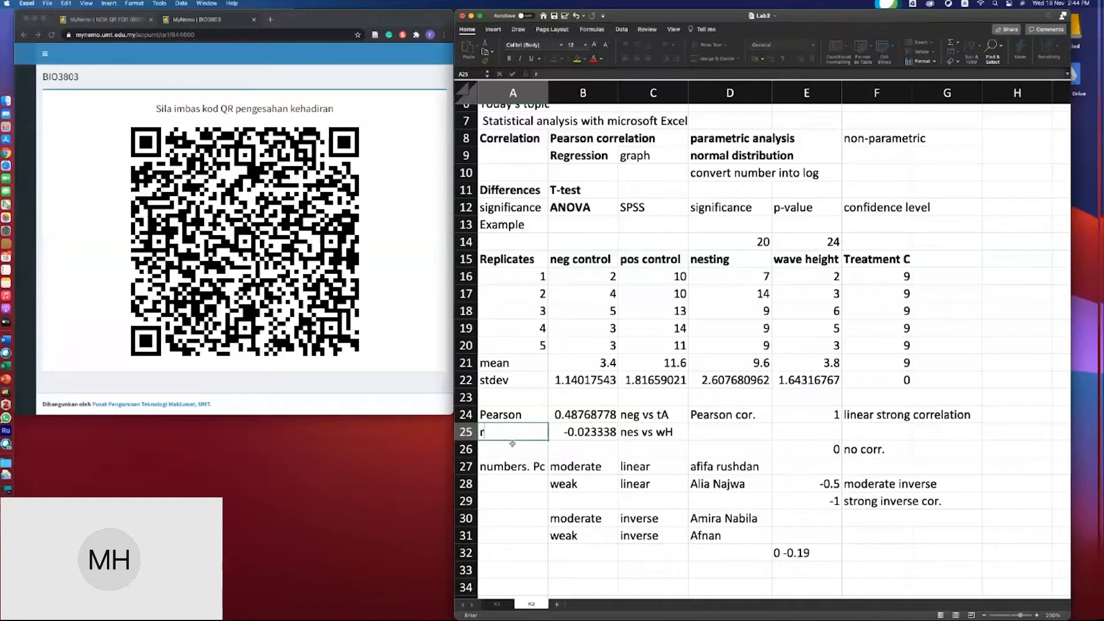
pyautogui.click(513, 444)
pyautogui.click(514, 431)
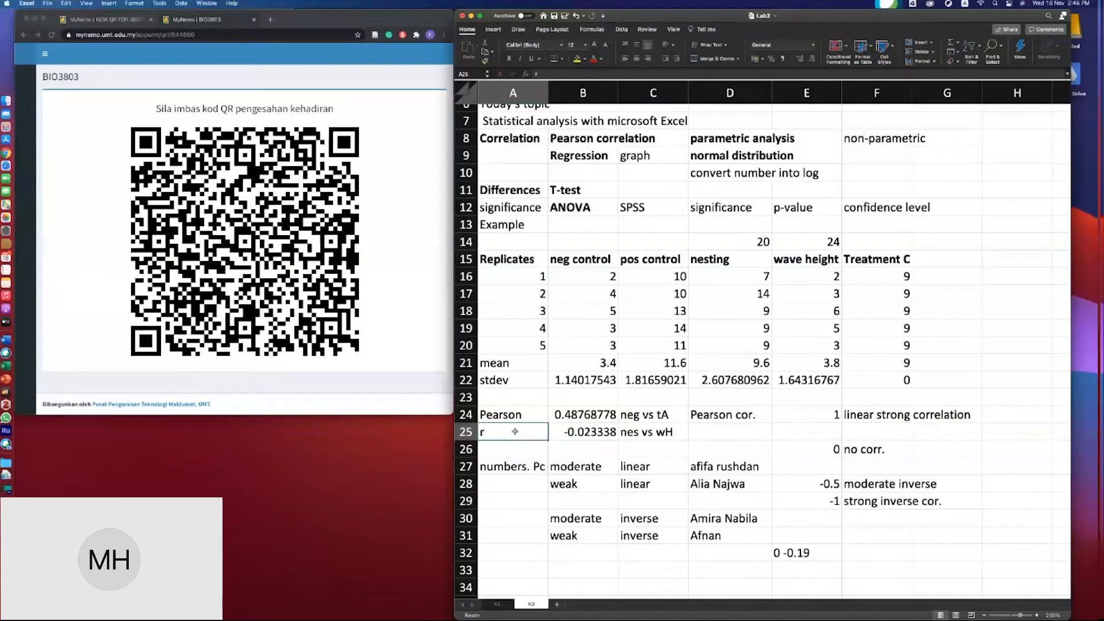
pyautogui.press('super+b')
# - Enter 0.1 in E26 with the note weak line in F26
pyautogui.click(878, 501)
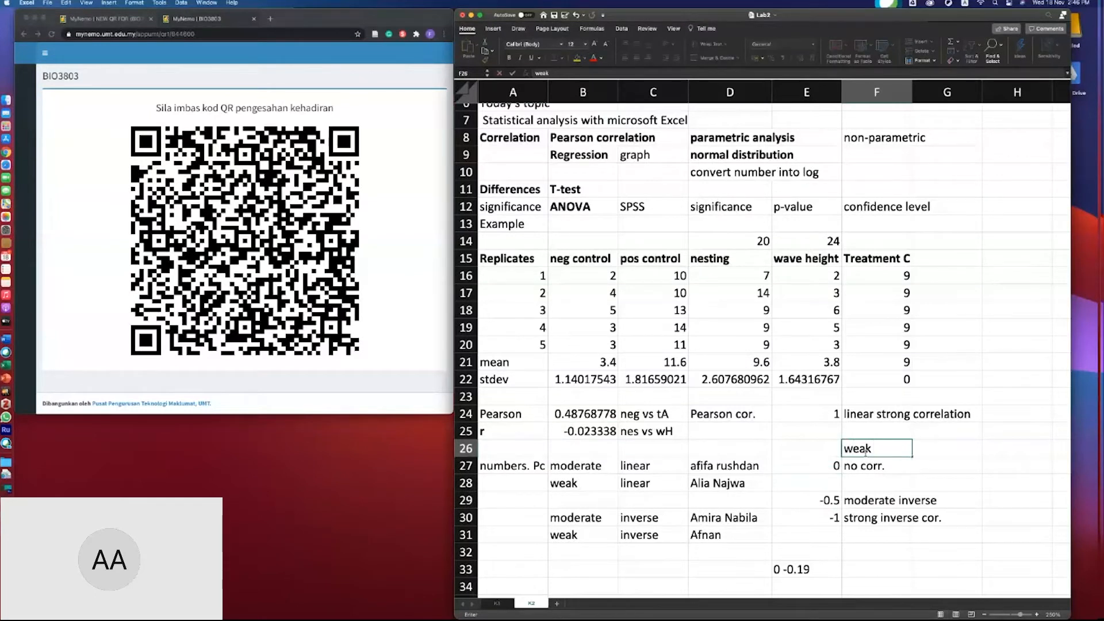
pyautogui.write('linear')
pyautogui.press('BackSpace')
pyautogui.press('BackSpace')
pyautogui.click(830, 449)
pyautogui.write('0.1')
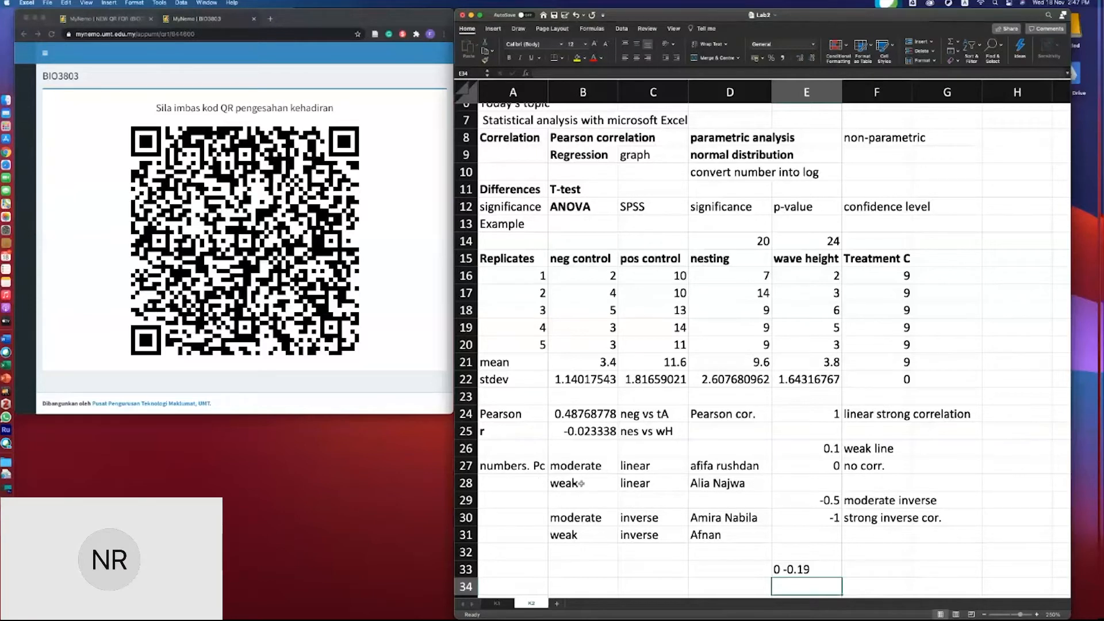
# - Enter 0.5 in E25 with the note moderate inverse in F25
pyautogui.click(812, 426)
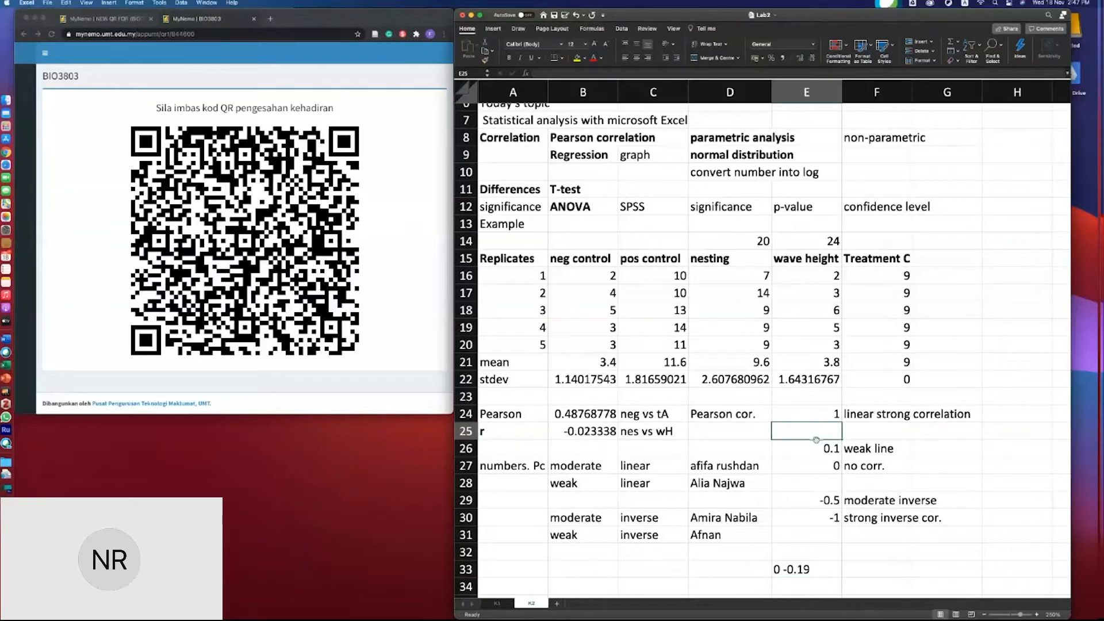
pyautogui.write('0.5')
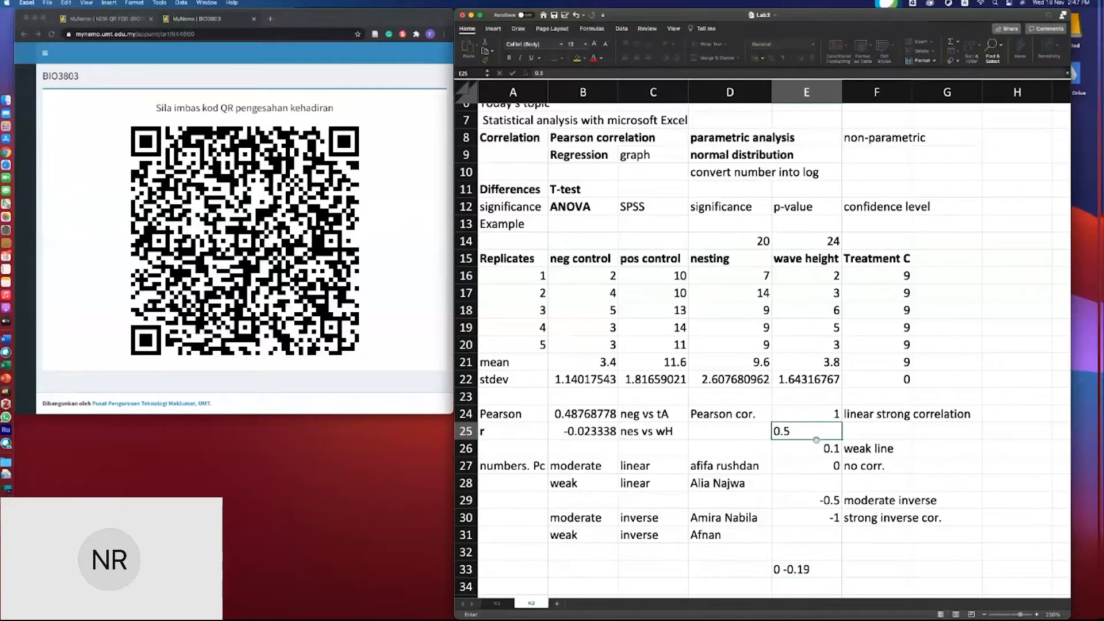
pyautogui.press('Tab')
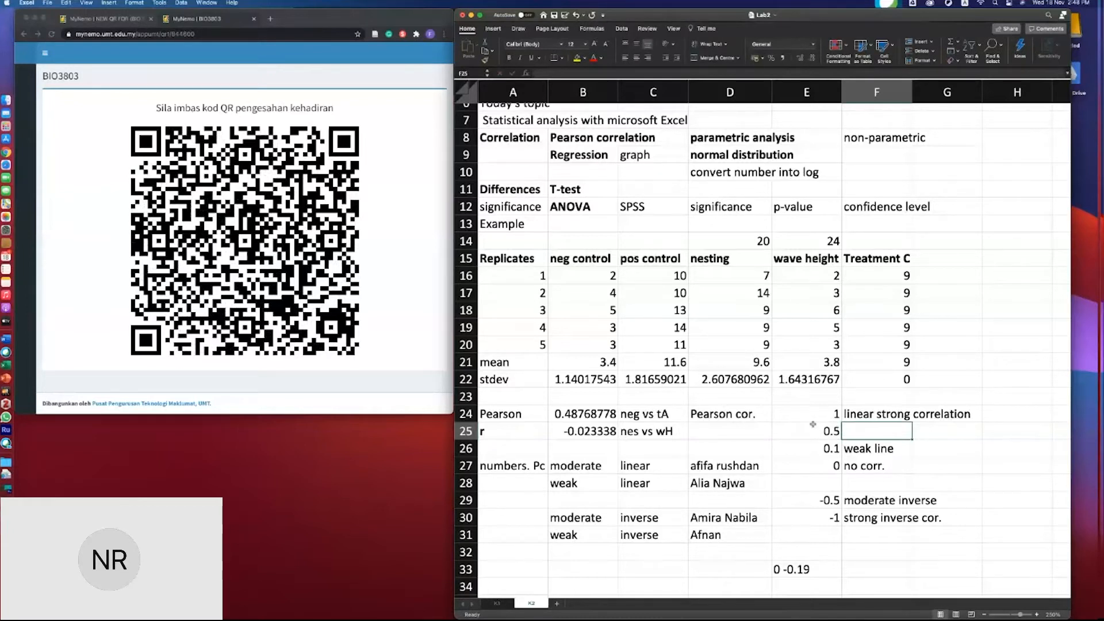
pyautogui.write('moderate inverse')
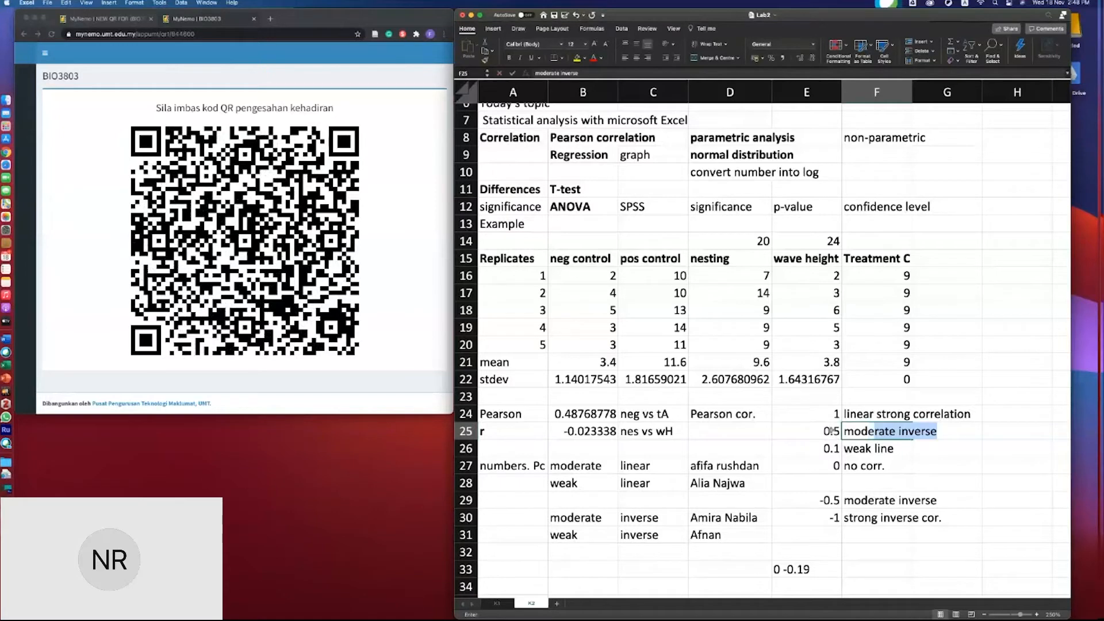
pyautogui.press('Tab')
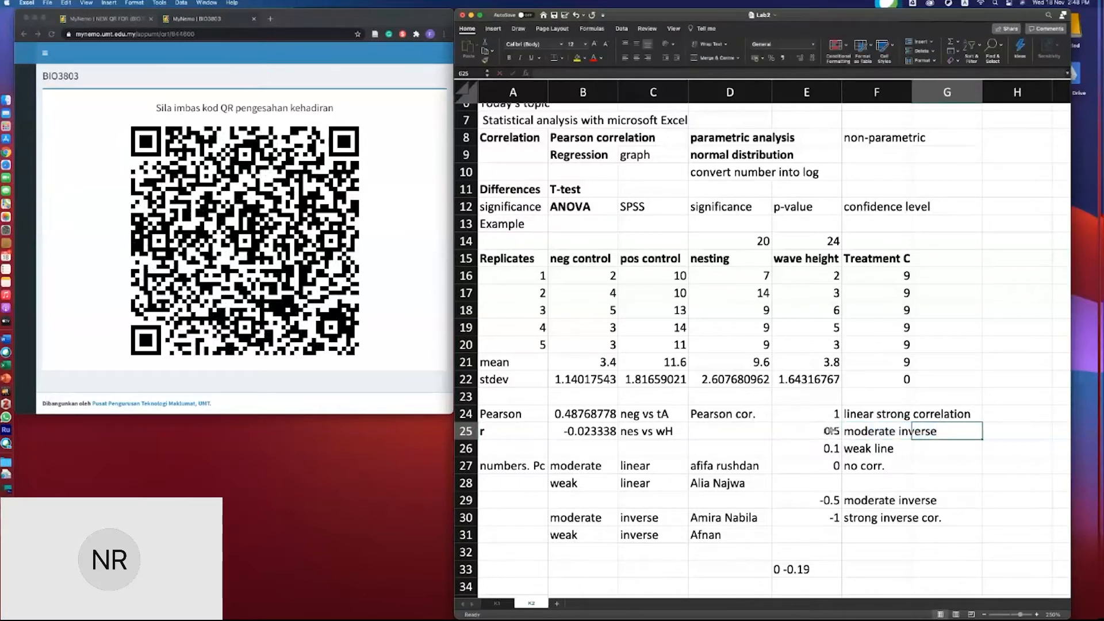
# - Change the note in F25 to moderate lin
pyautogui.click(875, 444)
pyautogui.click(876, 436)
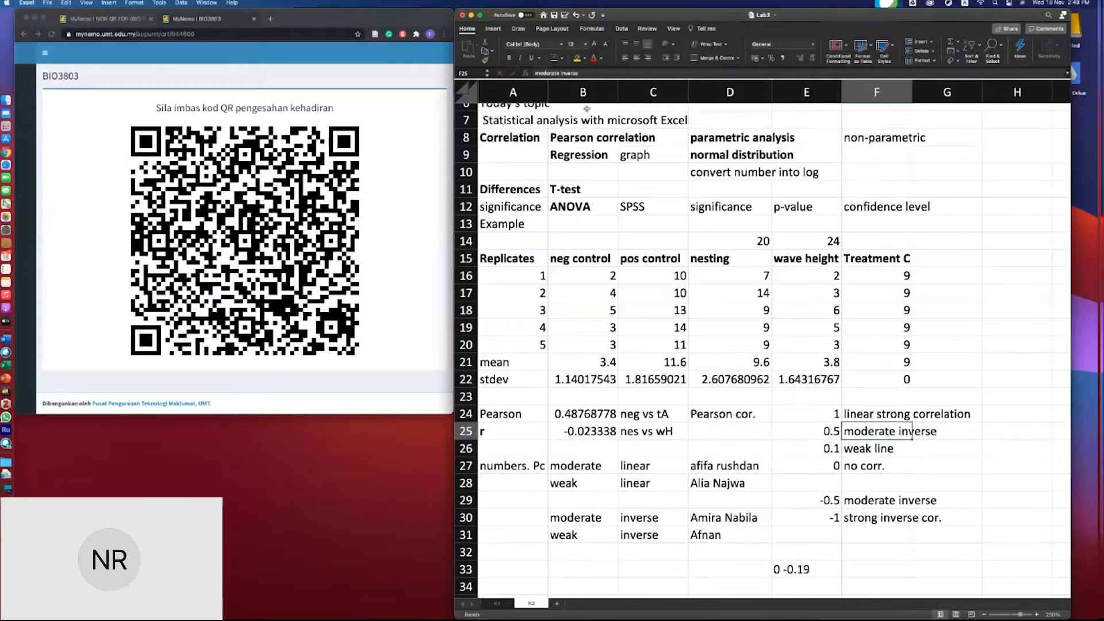
pyautogui.click(587, 74)
pyautogui.press('BackSpace')
pyautogui.press('BackSpace')
pyautogui.press('BackSpace')
pyautogui.press('BackSpace')
pyautogui.press('BackSpace')
pyautogui.press('BackSpace')
pyautogui.press('BackSpace')
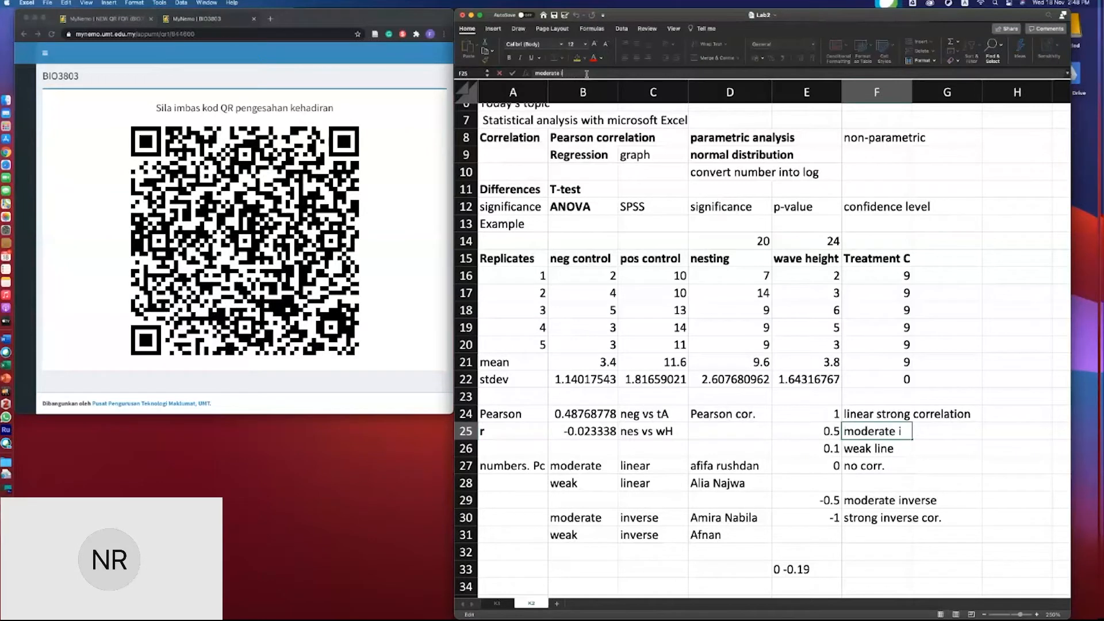
pyautogui.write('ip')
pyautogui.press('BackSpace')
pyautogui.press('BackSpace')
pyautogui.write('lin.')
pyautogui.press('Return')
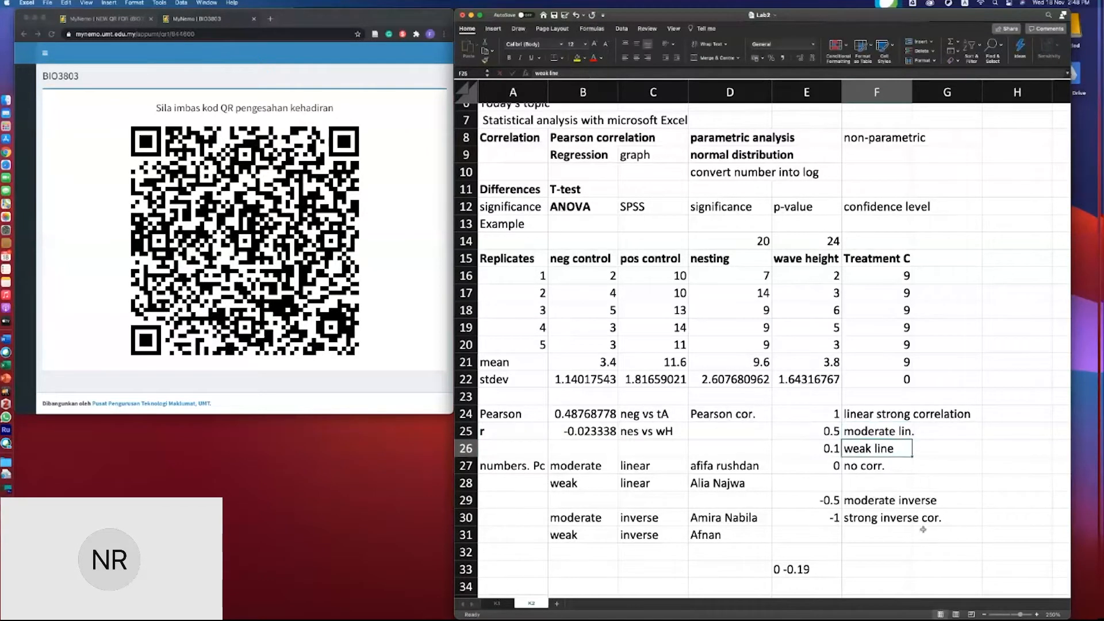
# - Enter the range 0.1-0.4 in E28 with the note weak inv. in F28
pyautogui.click(805, 483)
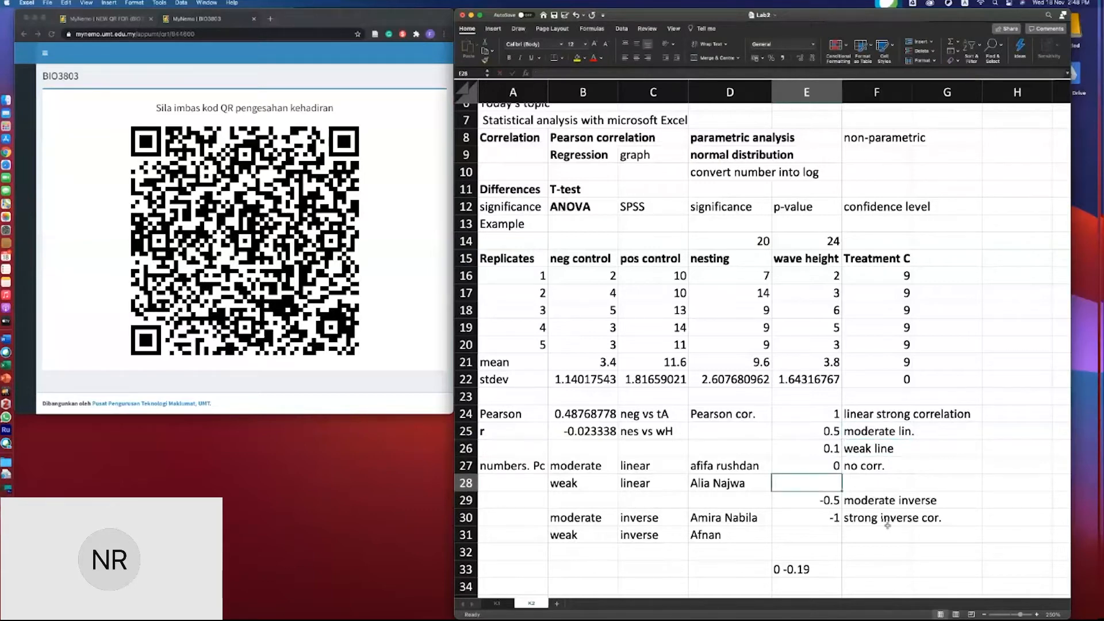
pyautogui.hscroll(3, 887, 525)
pyautogui.hscroll(-3, 955, 545)
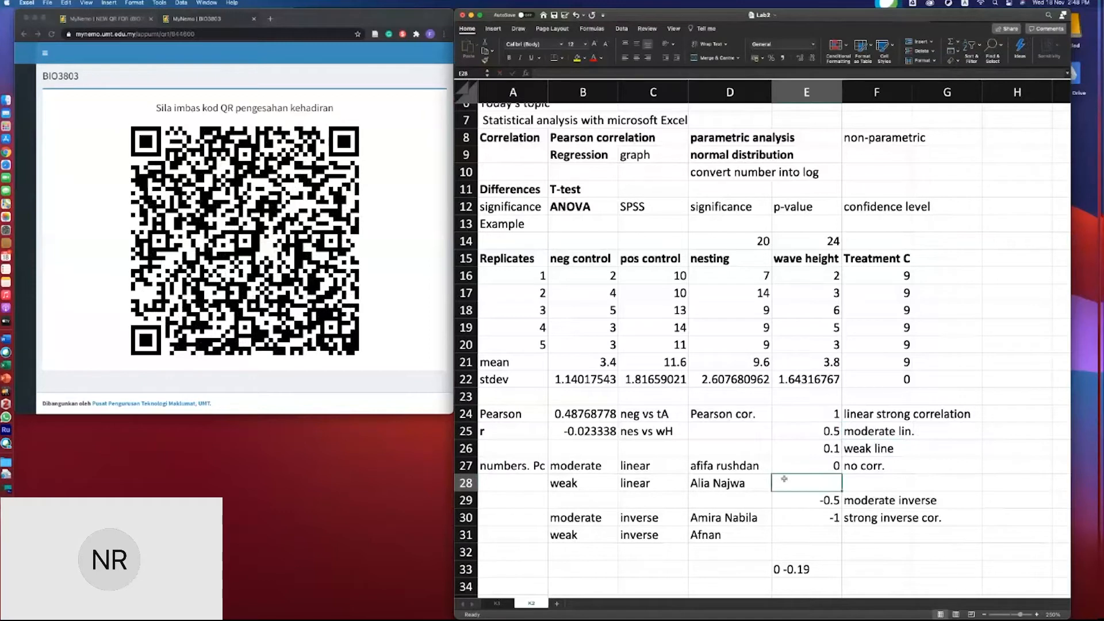
pyautogui.write('0')
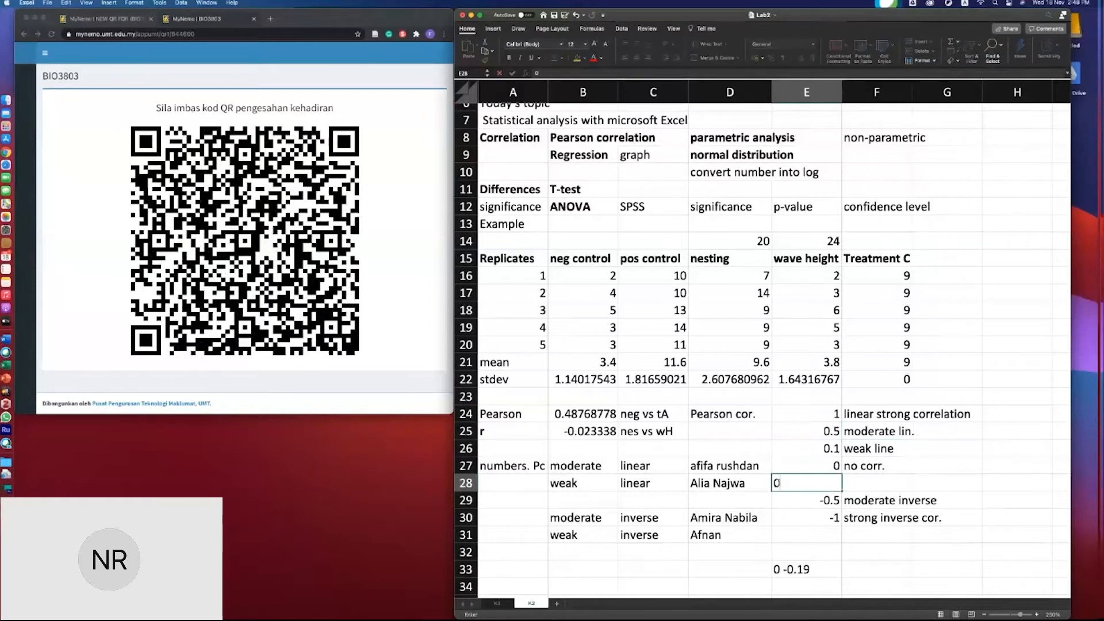
pyautogui.write('.1-0.4')
pyautogui.press('Return')
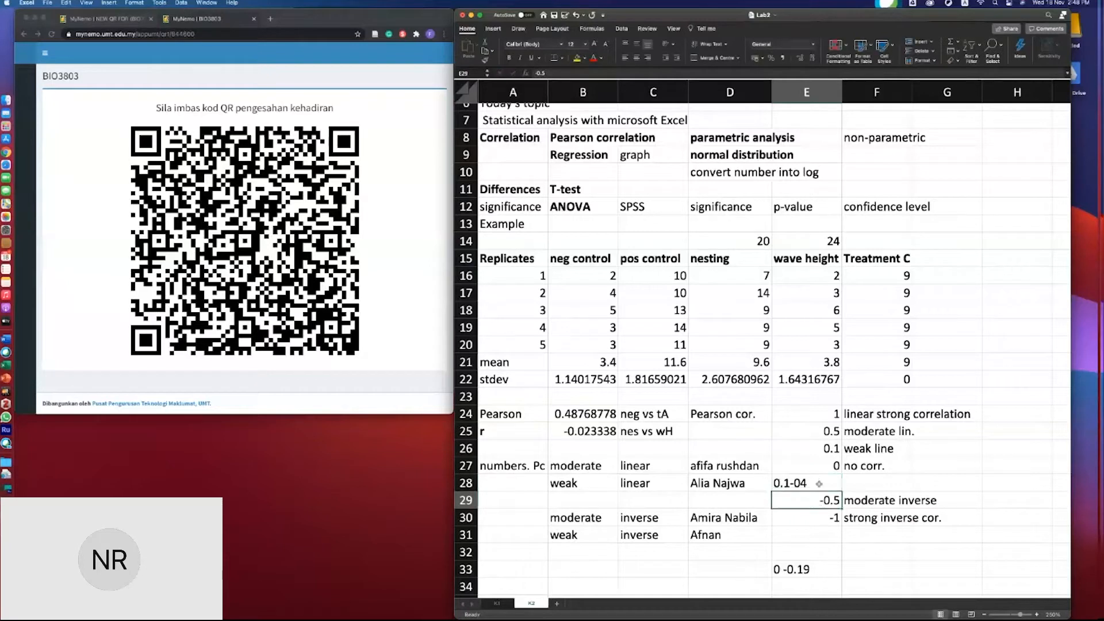
pyautogui.doubleClick(801, 483)
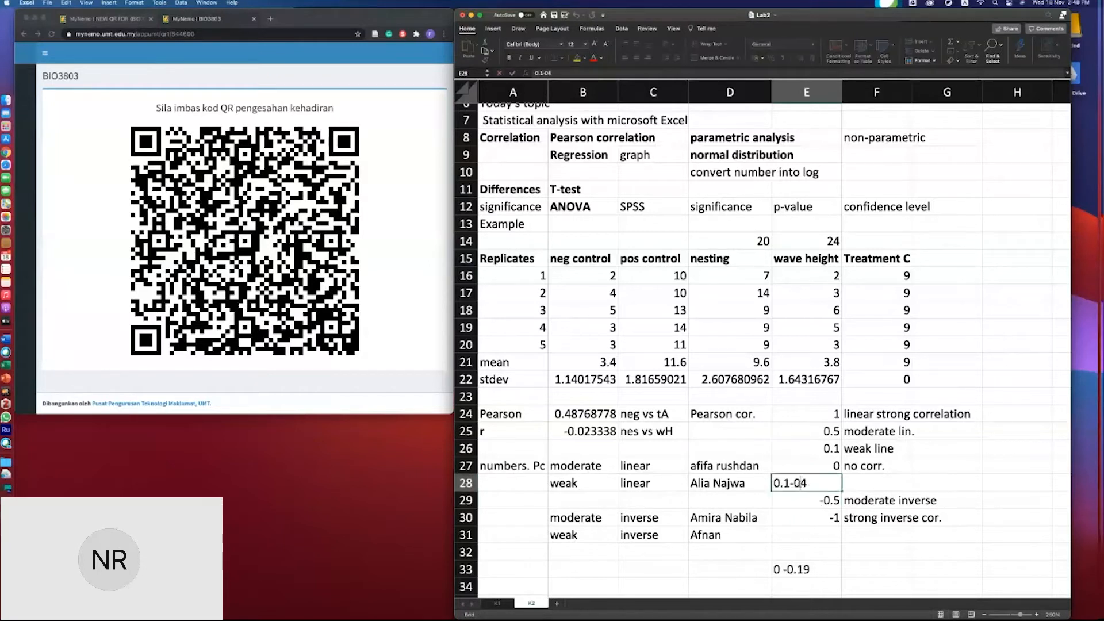
pyautogui.click(851, 482)
pyautogui.write('weak ')
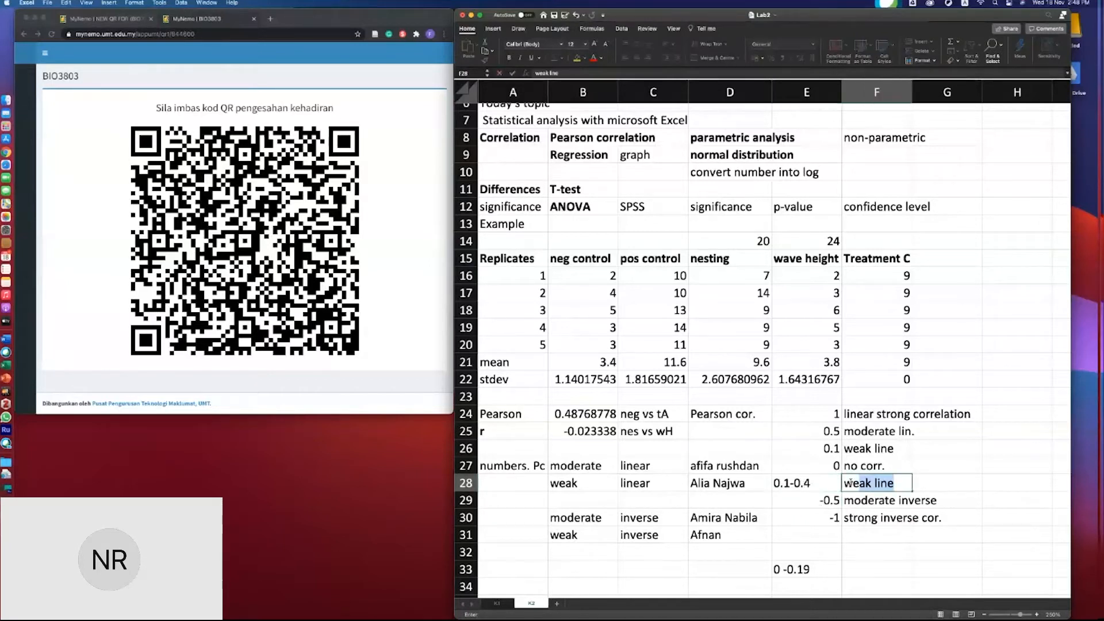
pyautogui.write('inv.')
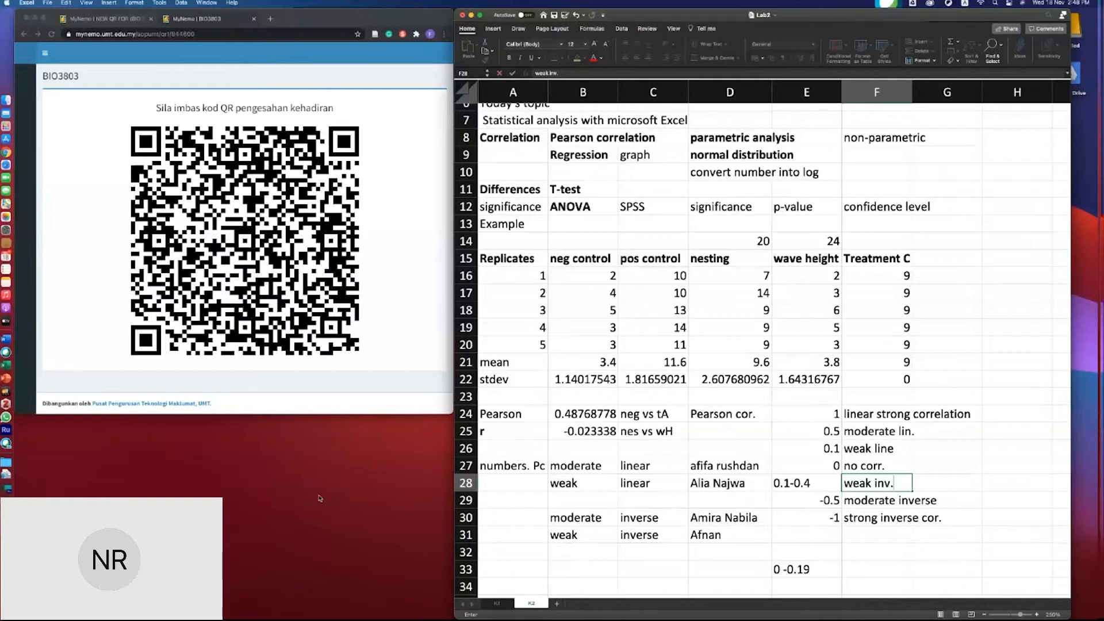
pyautogui.click(554, 414)
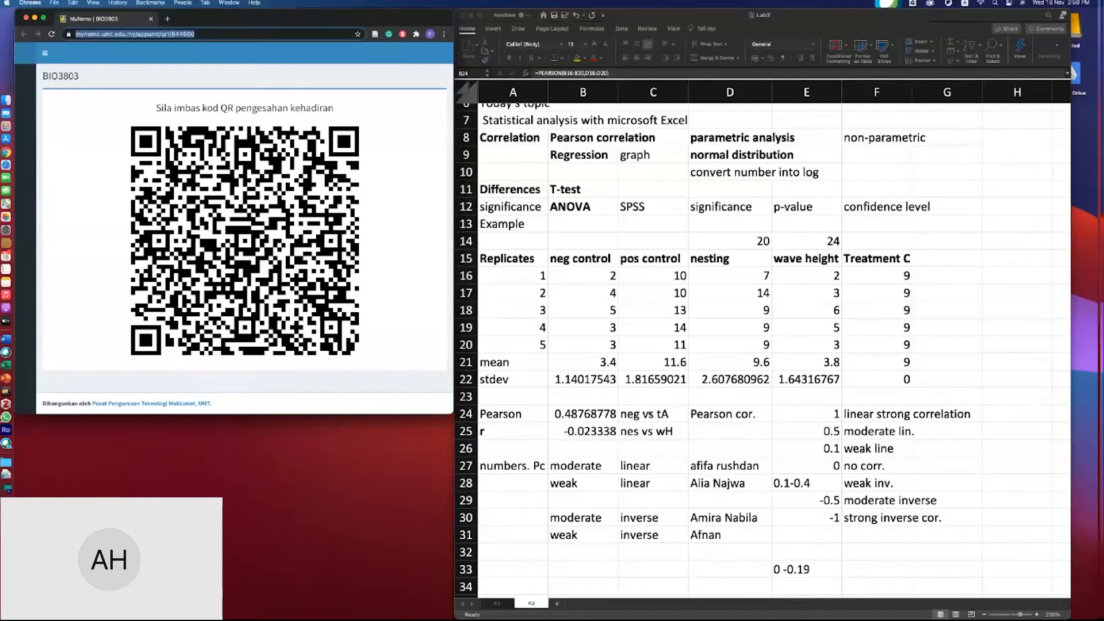
# - Make the Pearson label in A24 bold
pyautogui.click(664, 417)
pyautogui.click(666, 419)
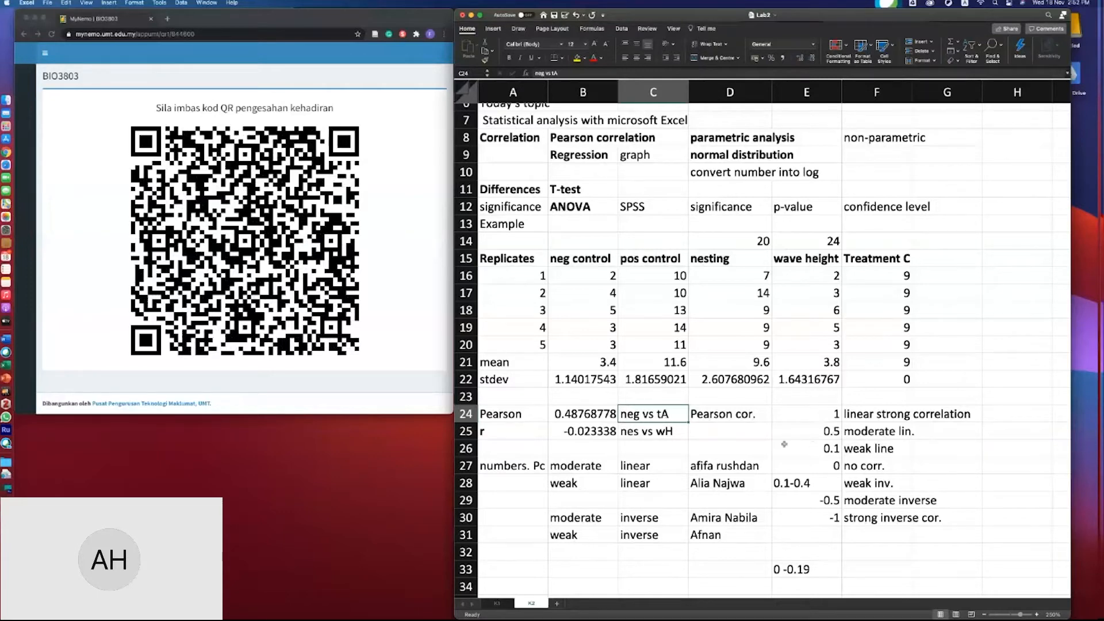
pyautogui.scroll(-2, 689, 435)
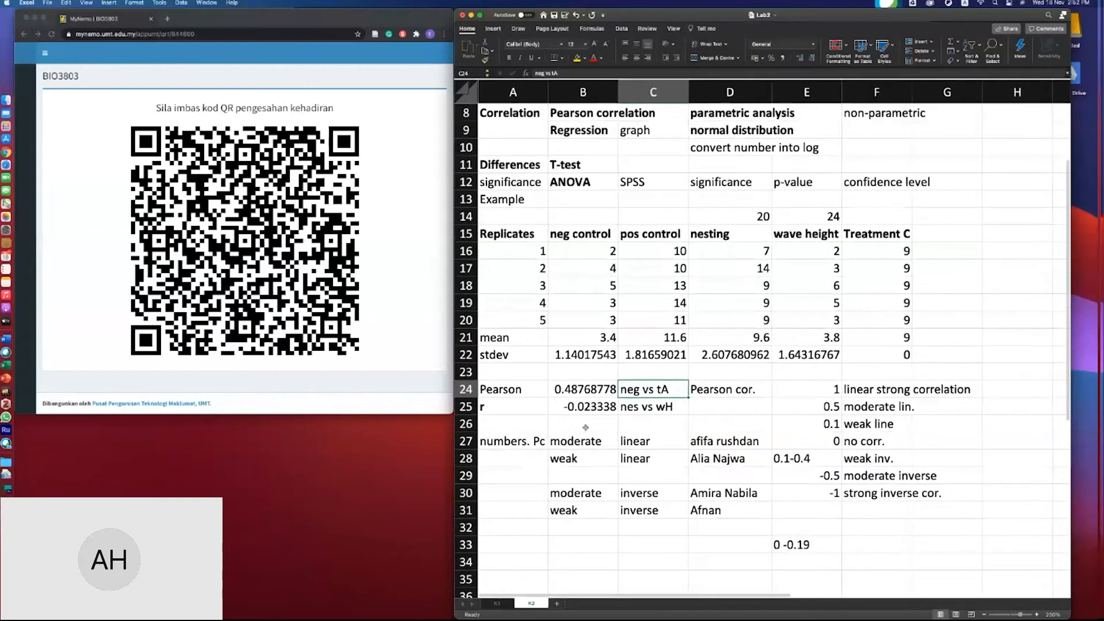
pyautogui.click(515, 386)
pyautogui.press('super+b')
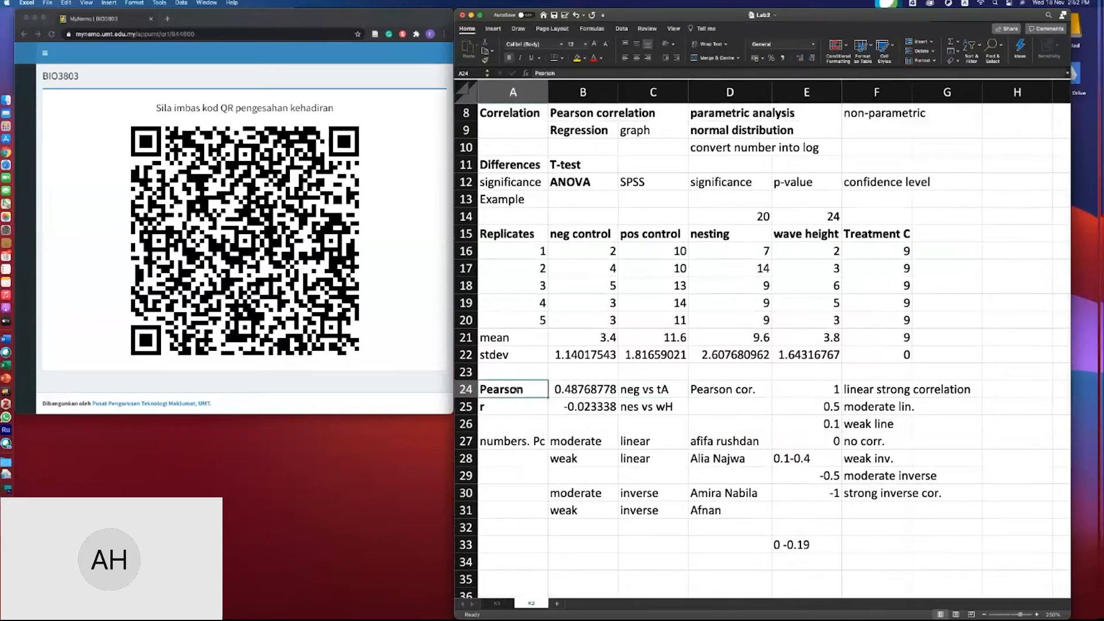
# - Clear the 0 -0.19 entry from cell E33
pyautogui.click(595, 389)
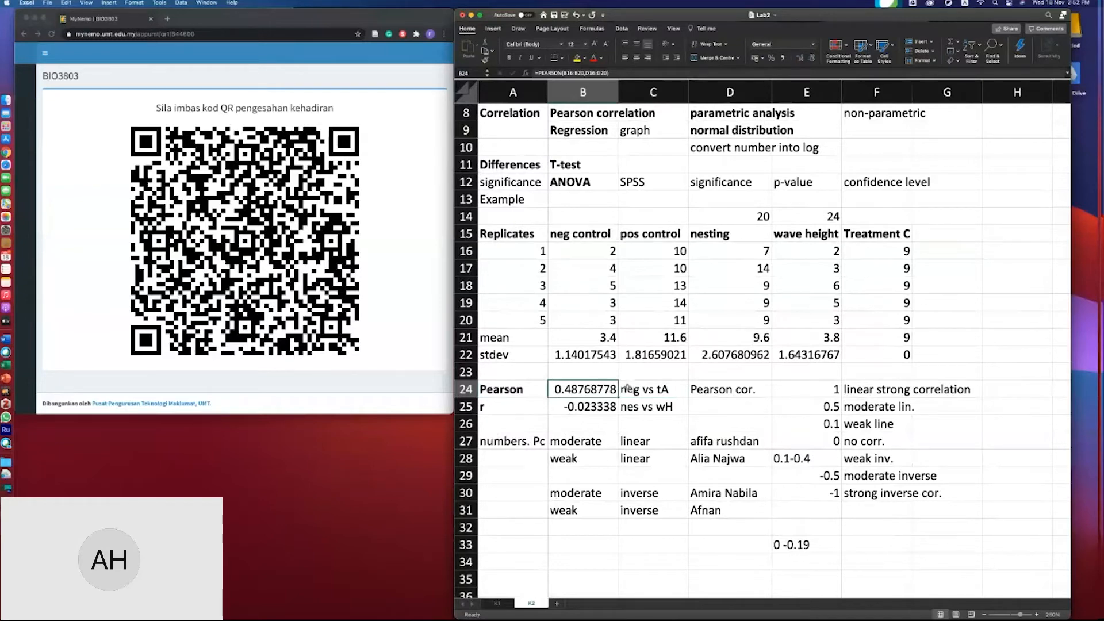
pyautogui.scroll(1, 627, 386)
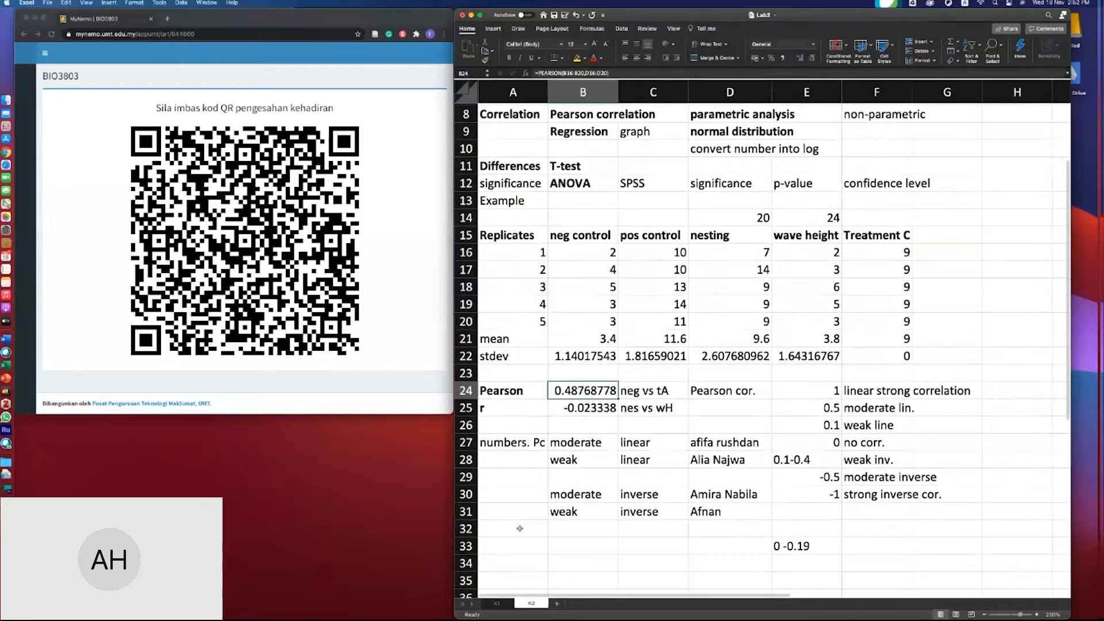
pyautogui.scroll(-2, 520, 528)
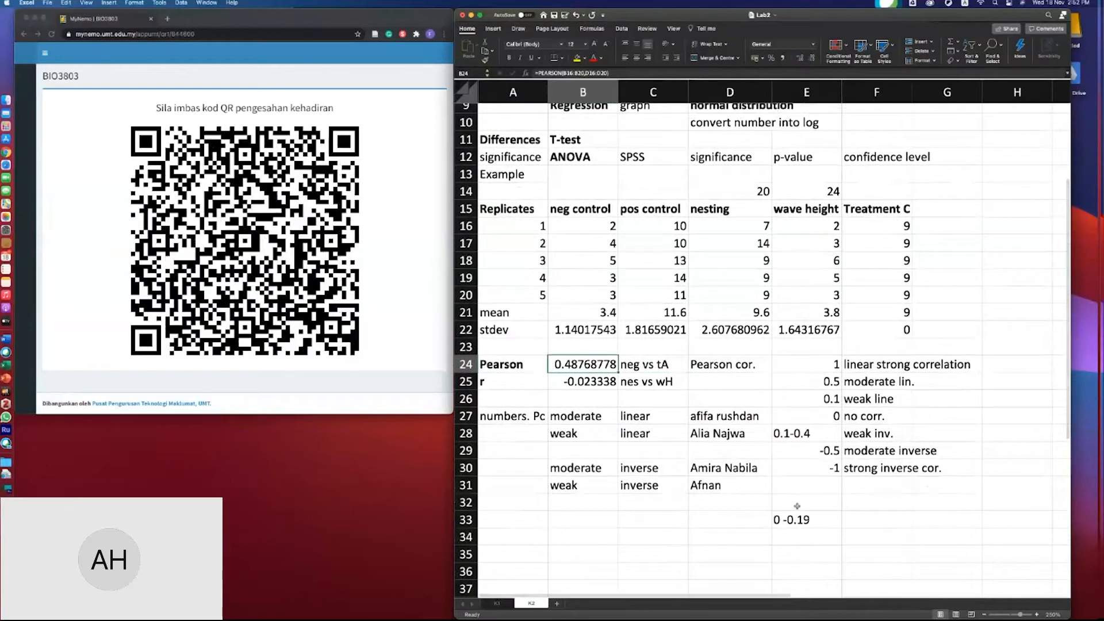
pyautogui.click(798, 515)
pyautogui.press('Delete')
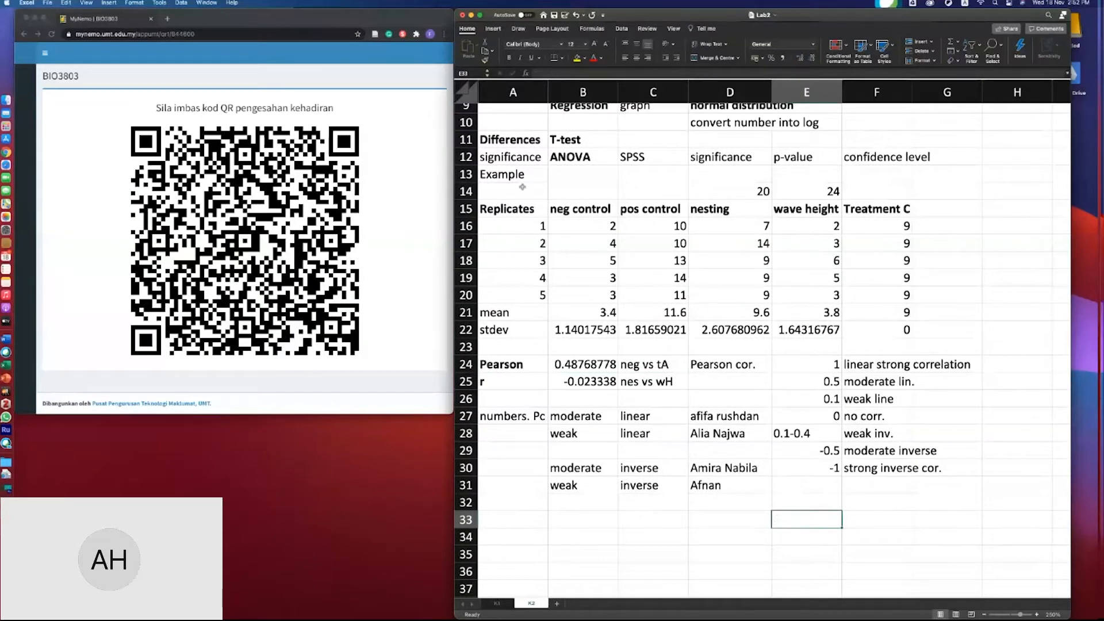
# - Insert a scatter chart from the nesting and wave height data in D15:E21
pyautogui.scroll(1, 523, 187)
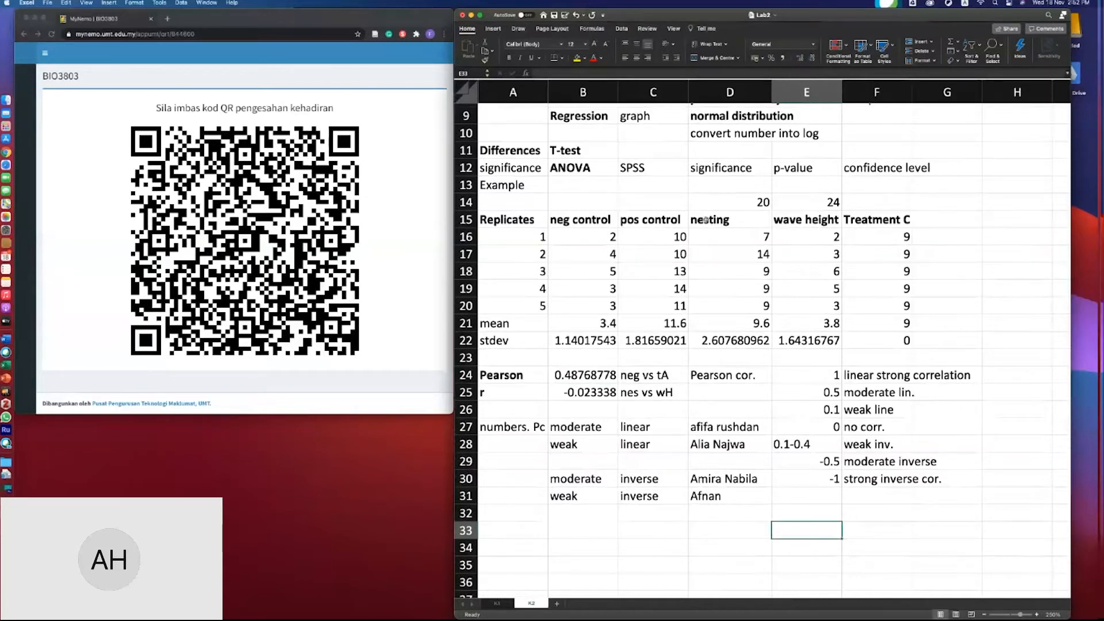
pyautogui.moveTo(711, 220); pyautogui.dragTo(801, 329)
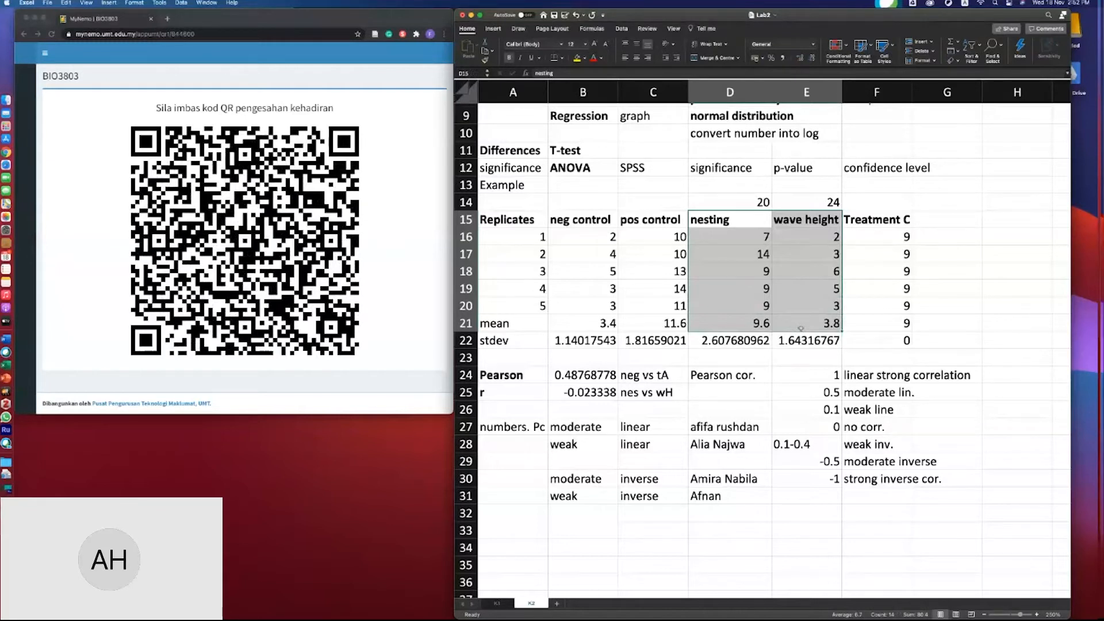
pyautogui.click(493, 29)
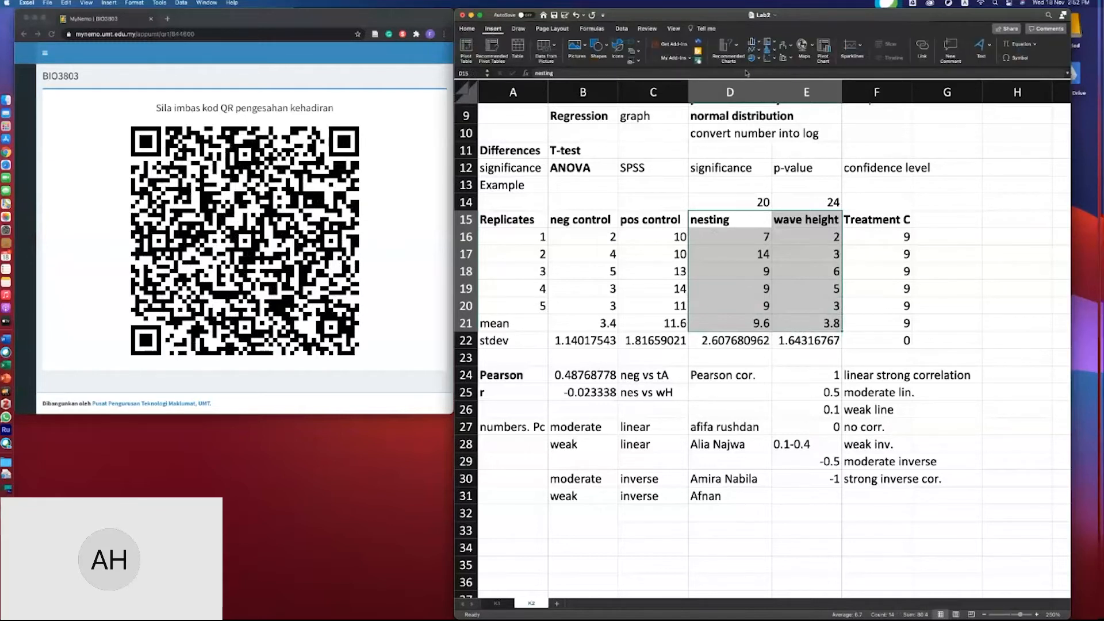
pyautogui.click(768, 58)
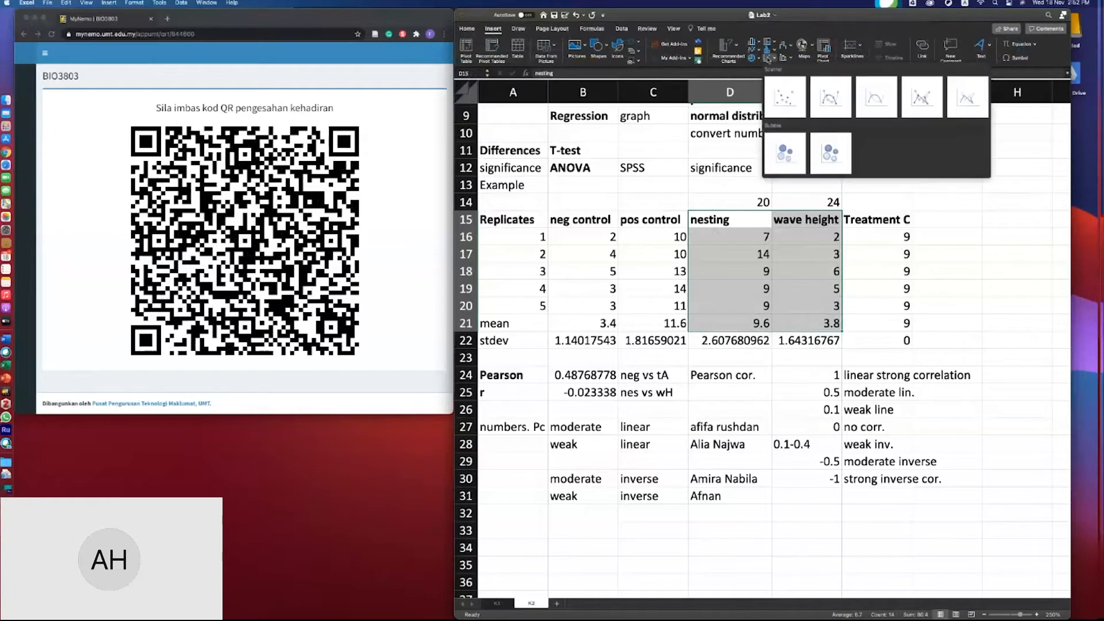
pyautogui.click(783, 99)
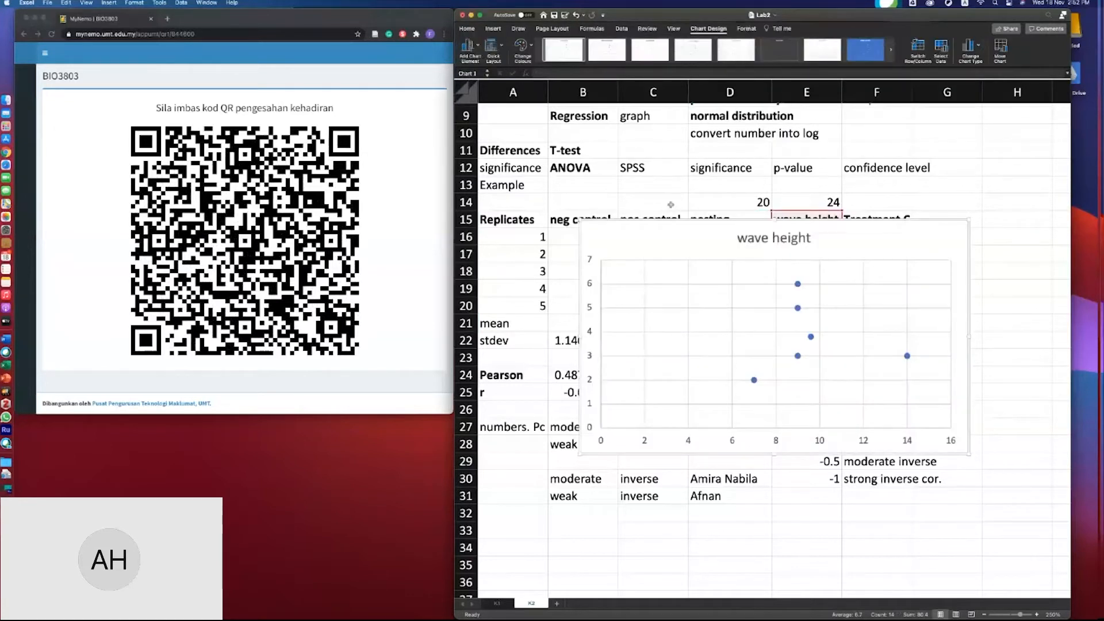
# - Move the scatter chart beside the data table, to the right of the Treatment C column
pyautogui.moveTo(579, 222); pyautogui.dragTo(888, 242)
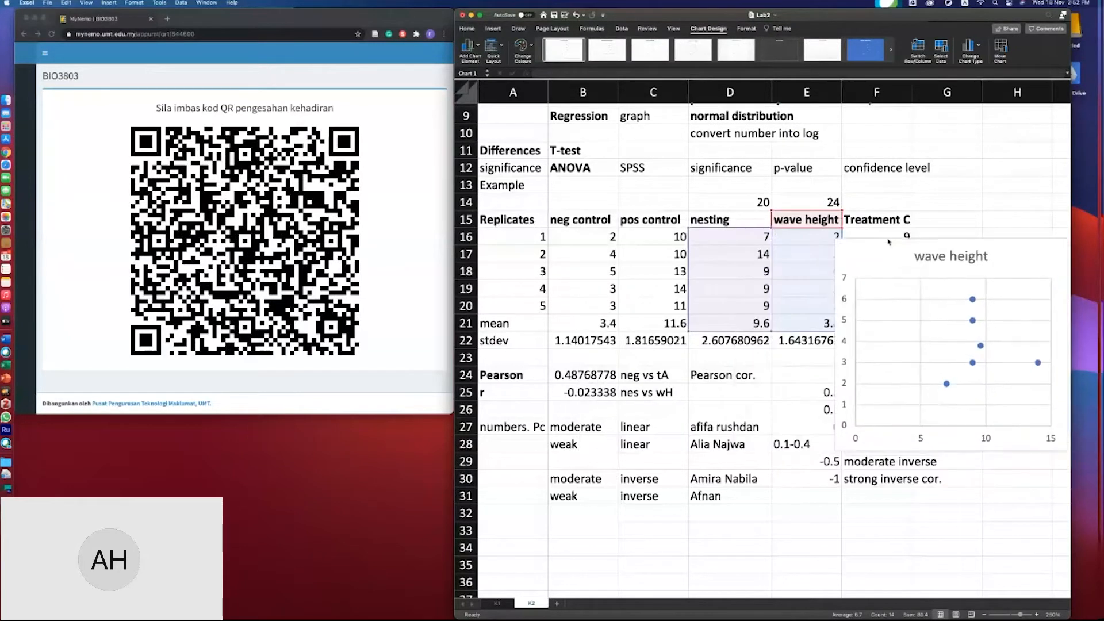
pyautogui.hscroll(3, 888, 242)
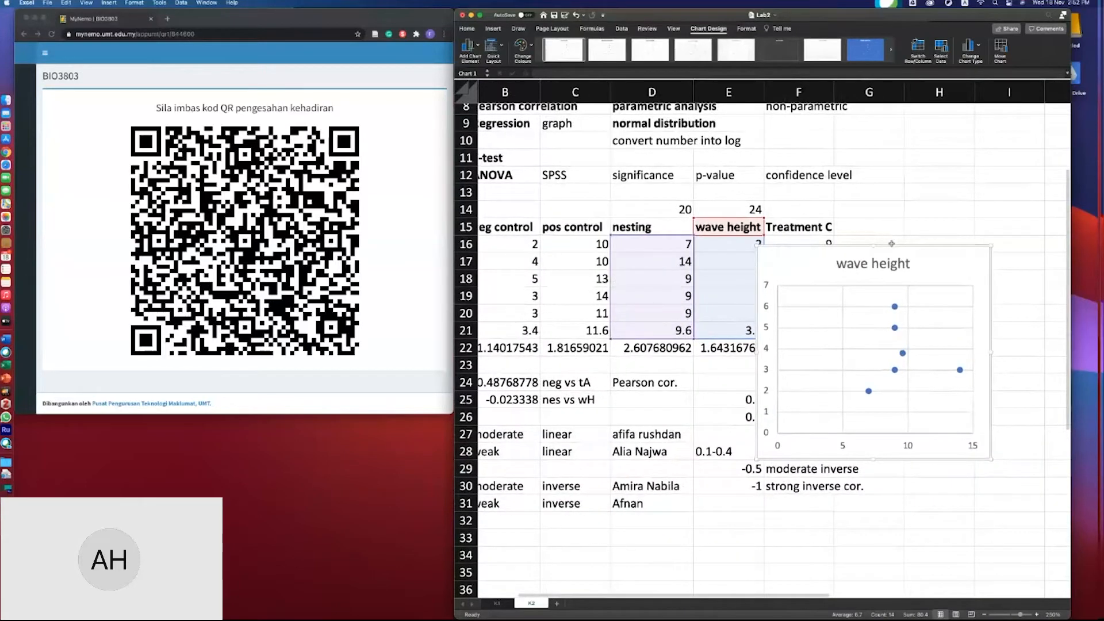
pyautogui.moveTo(892, 244); pyautogui.dragTo(980, 197)
pyautogui.click(946, 212)
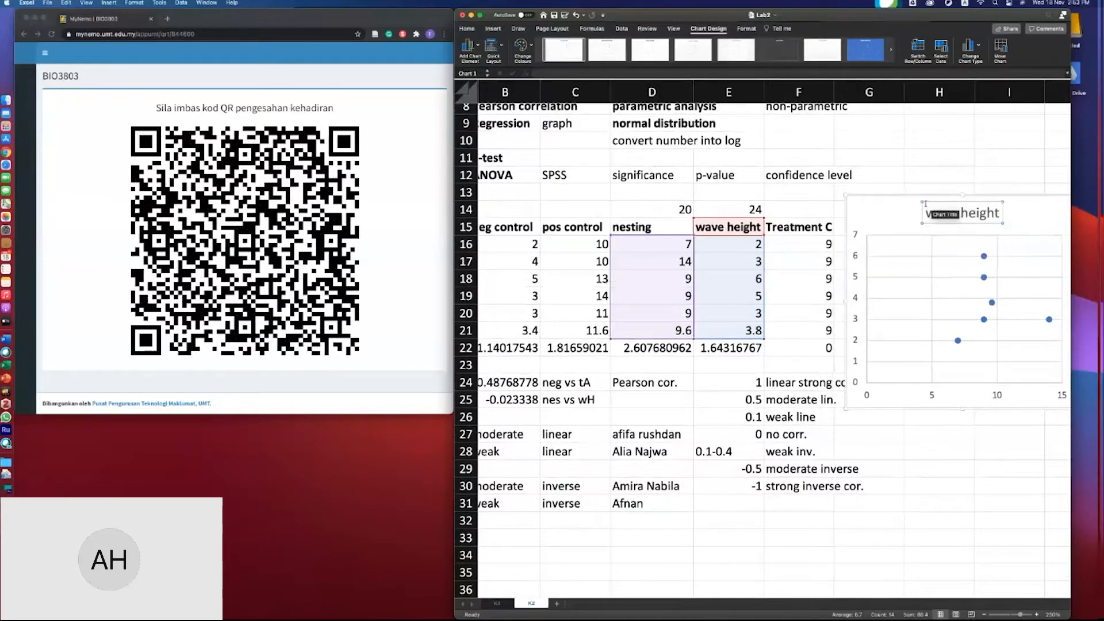
pyautogui.hscroll(2, 926, 204)
pyautogui.click(920, 208)
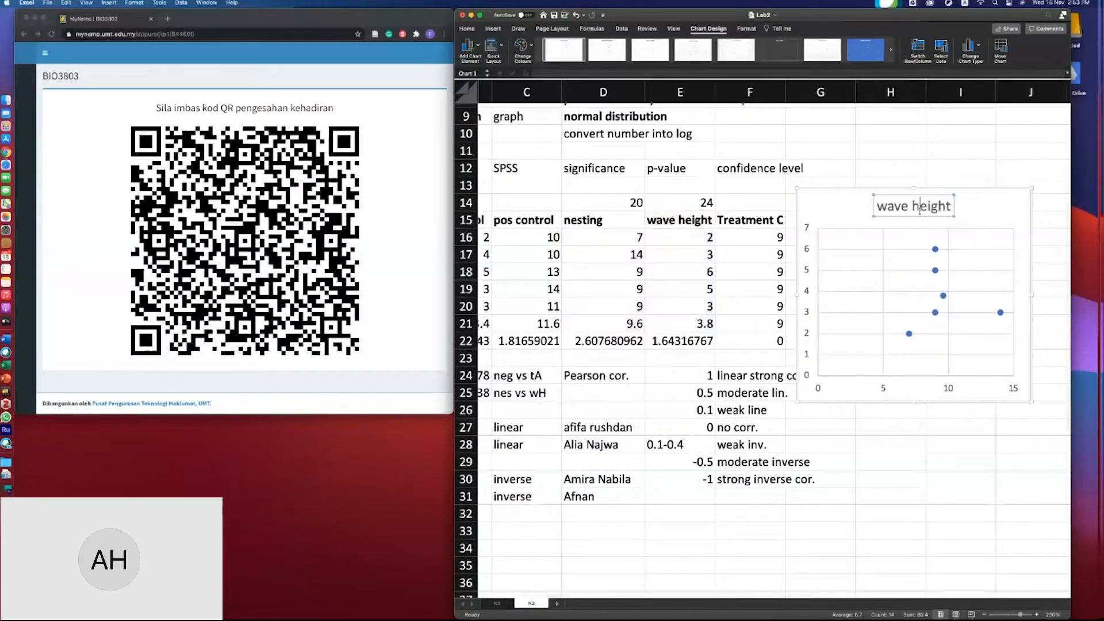
pyautogui.tripleClick(920, 208)
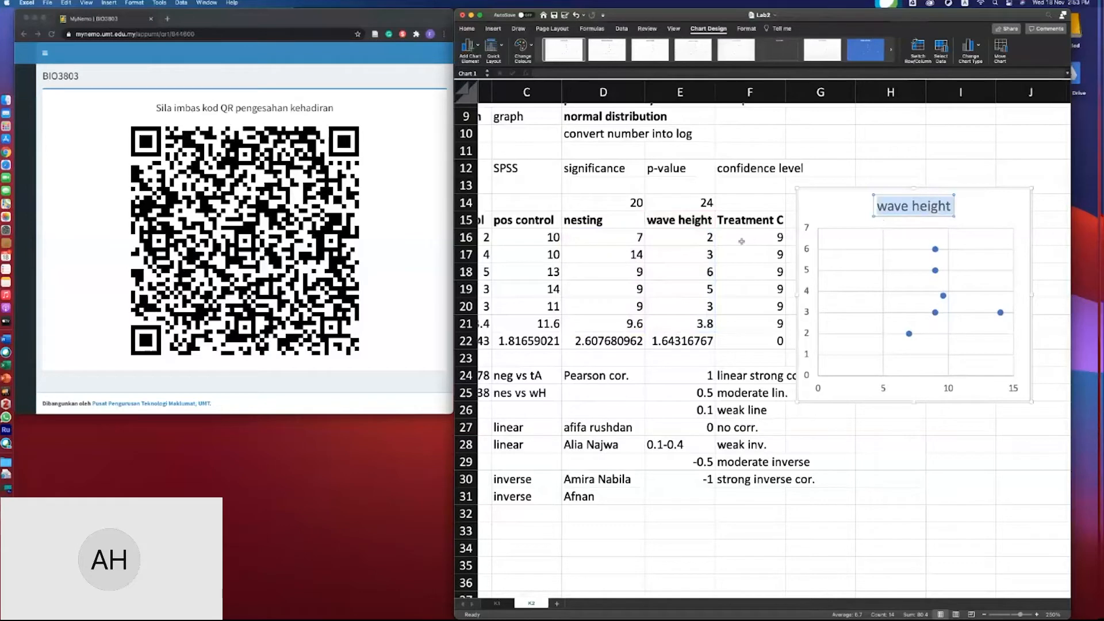
# - Label cell D14 as x and cell E14 as y
pyautogui.click(635, 201)
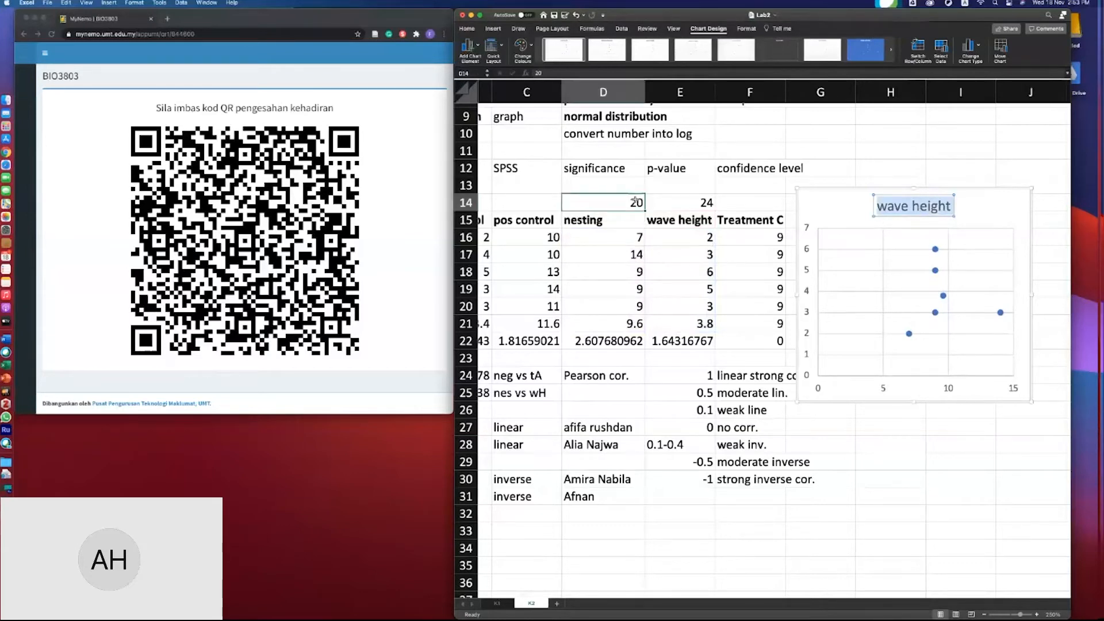
pyautogui.write('x')
pyautogui.click(713, 202)
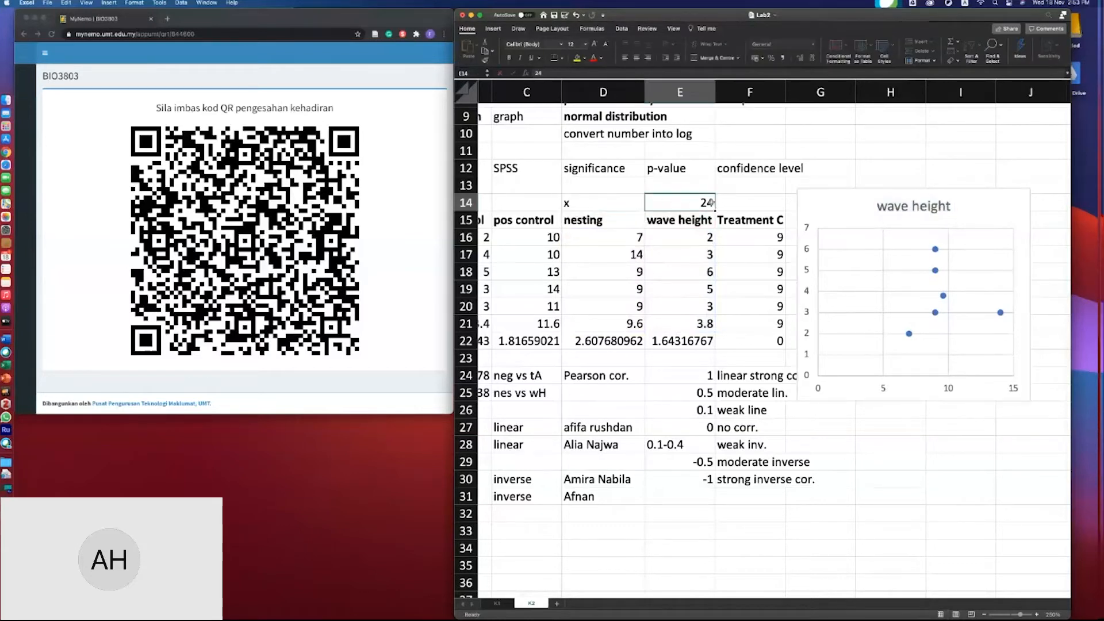
pyautogui.write('y')
pyautogui.press('Return')
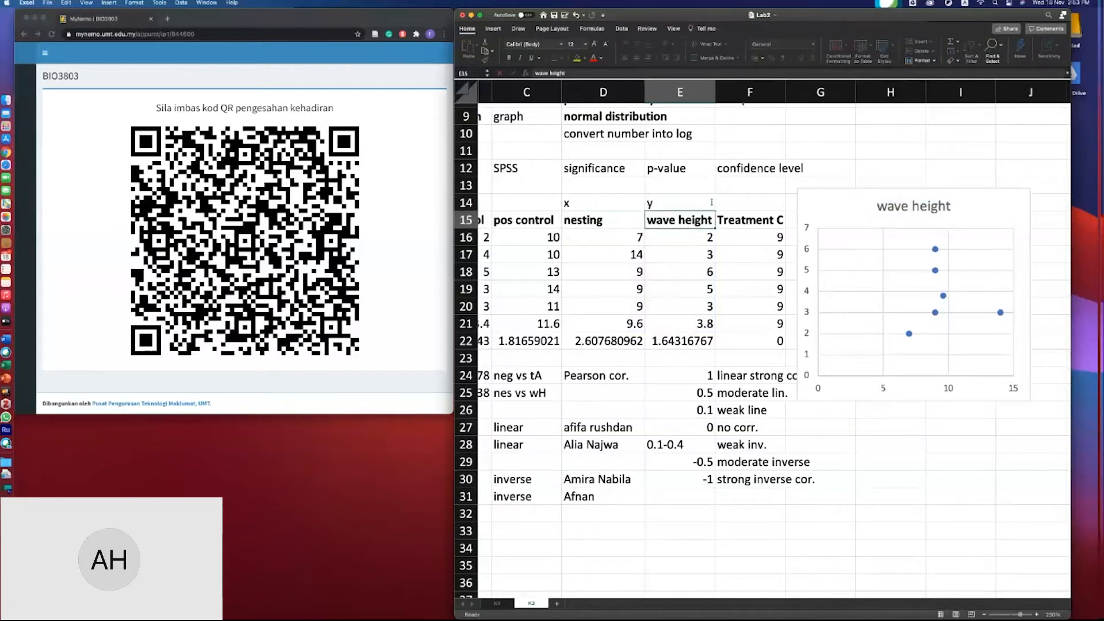
pyautogui.click(935, 252)
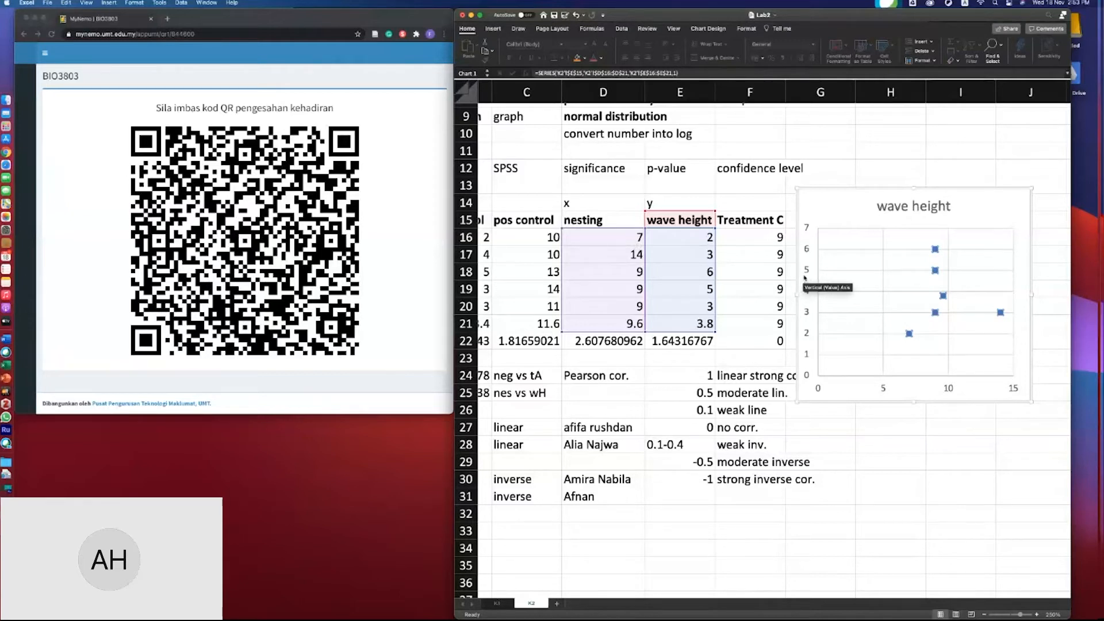
pyautogui.click(884, 238)
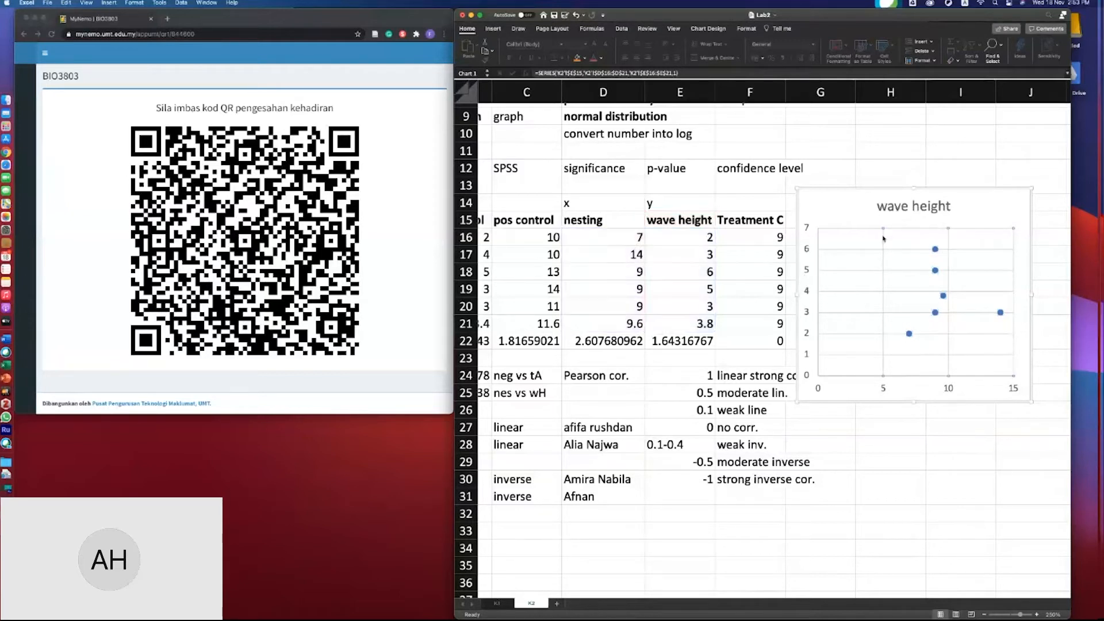
pyautogui.click(898, 251)
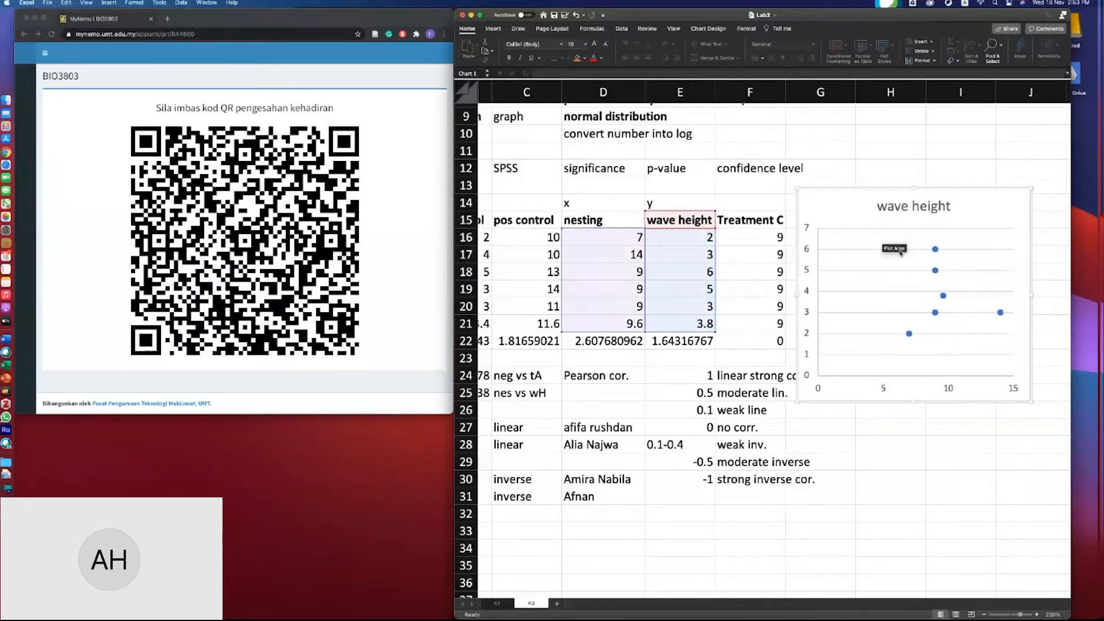
pyautogui.doubleClick(944, 297)
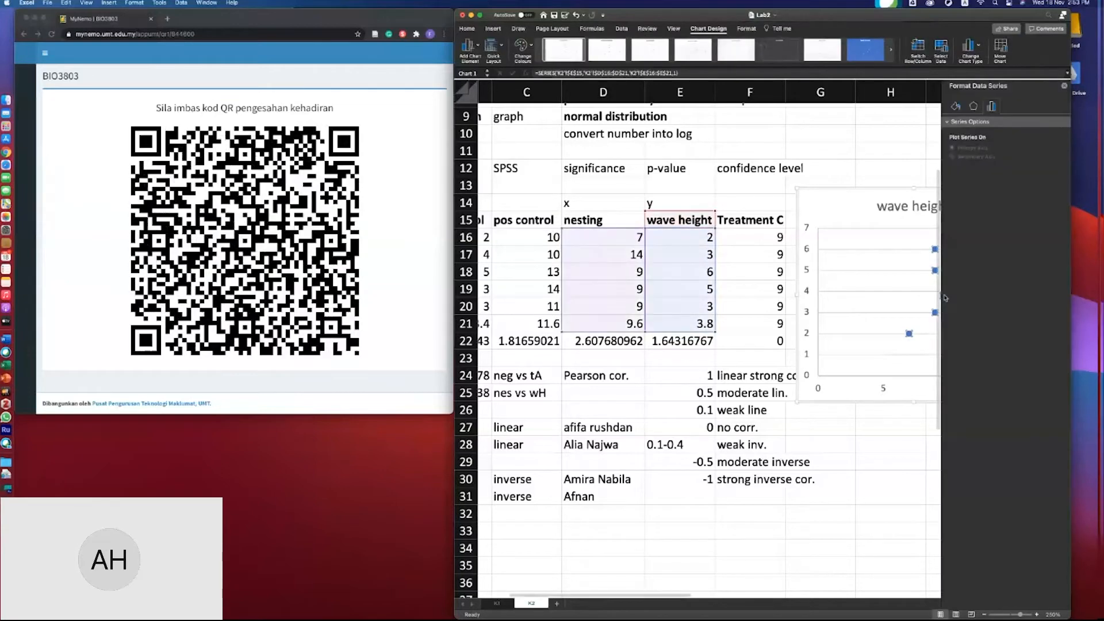
pyautogui.hscroll(5, 912, 239)
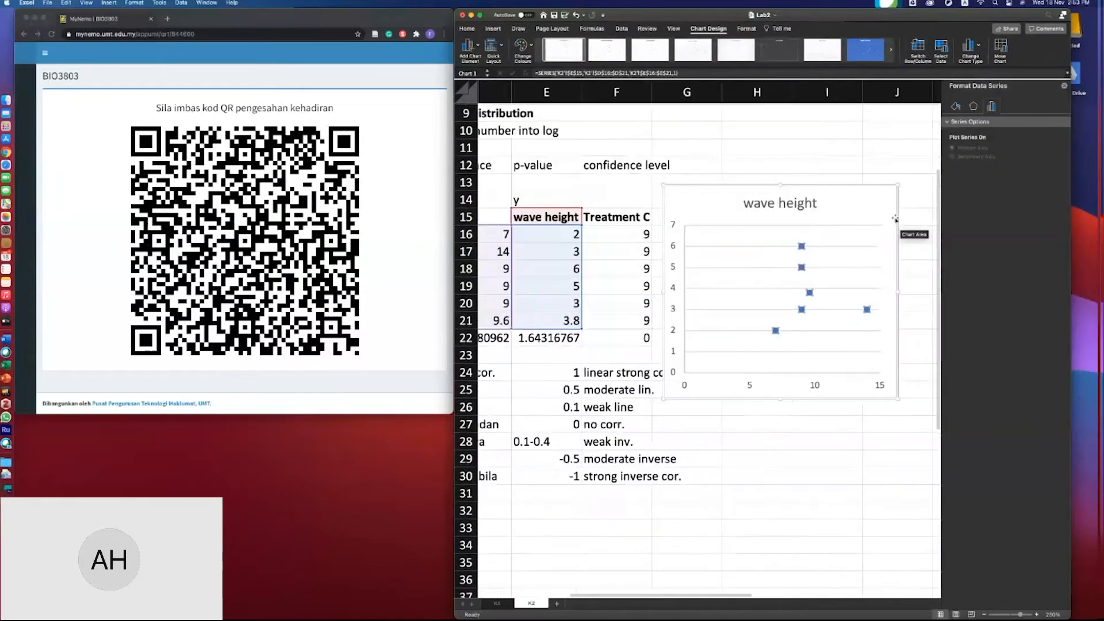
pyautogui.click(1065, 86)
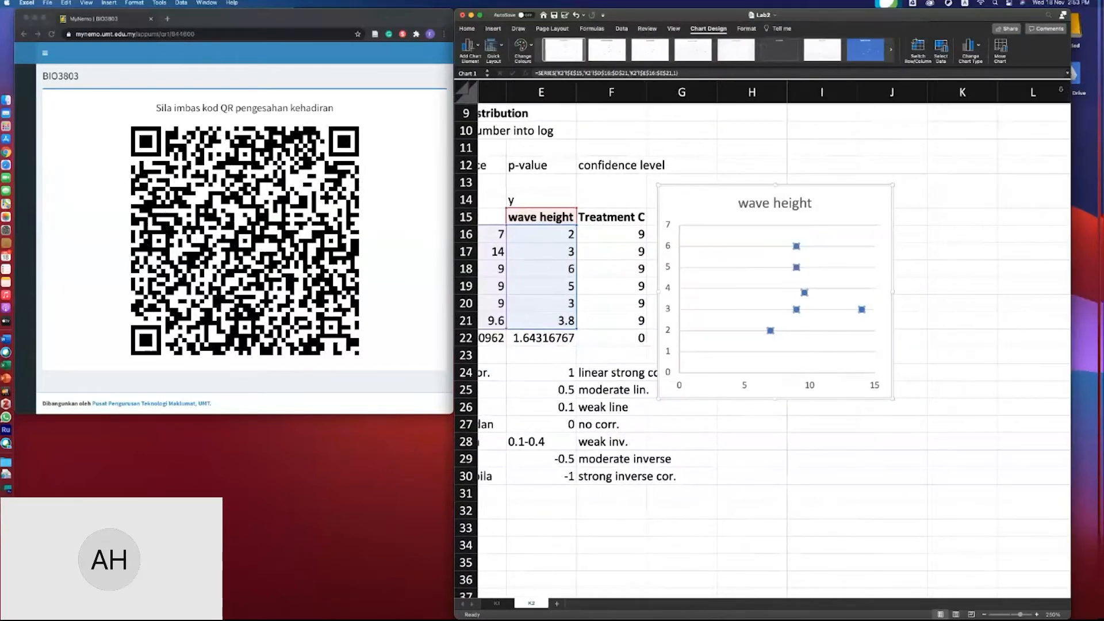
# - Add a linear trendline to the scatter points, display its R-squared value on the chart, and move that label above the line
pyautogui.rightClick(804, 294)
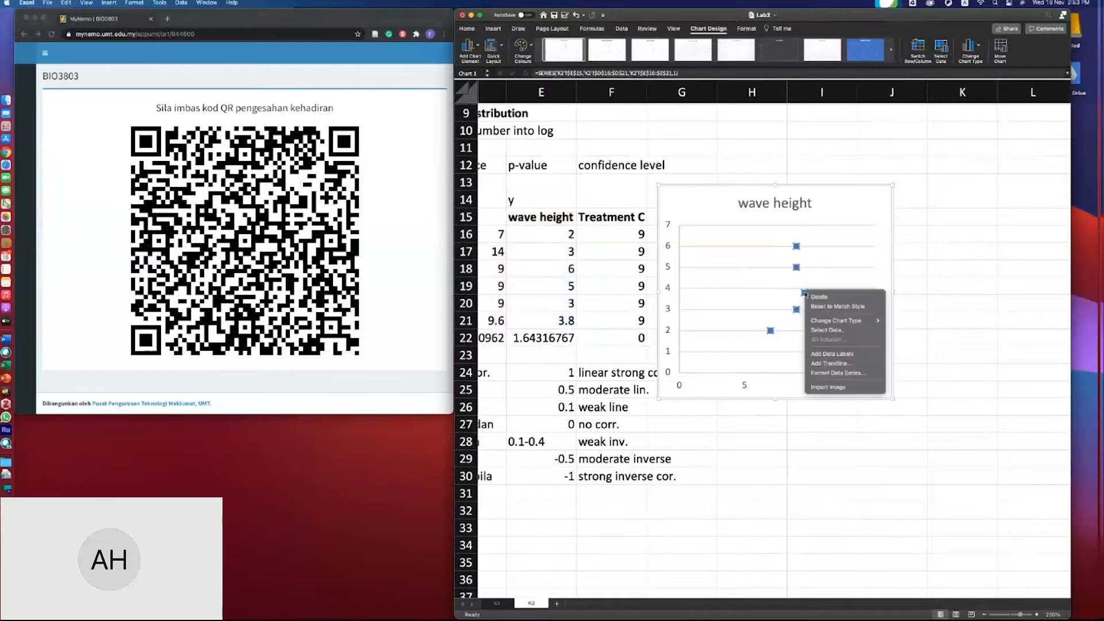
pyautogui.click(842, 364)
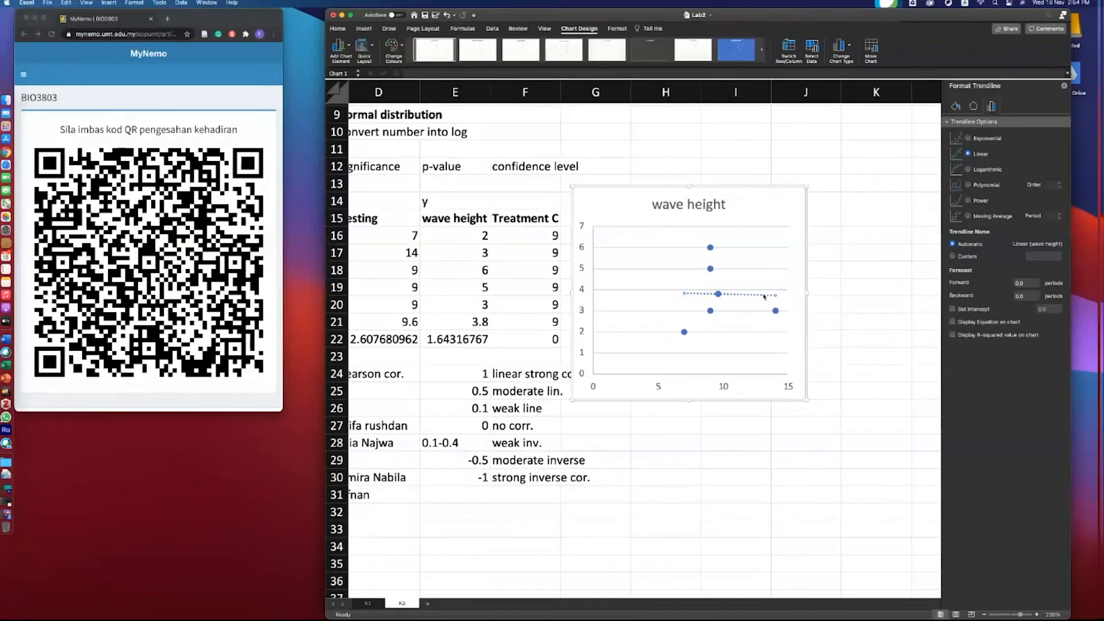
pyautogui.click(952, 336)
pyautogui.moveTo(746, 297); pyautogui.dragTo(745, 274)
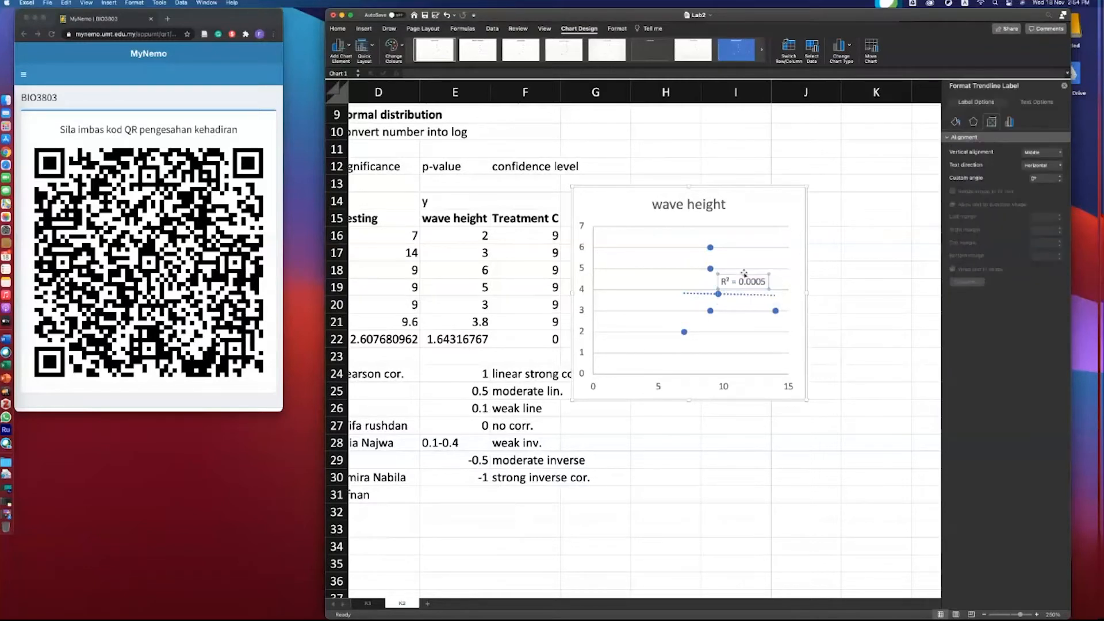
# - Review the formatting options of the data series, the trendline label and the trendline
pyautogui.click(711, 311)
pyautogui.rightClick(711, 311)
pyautogui.click(851, 352)
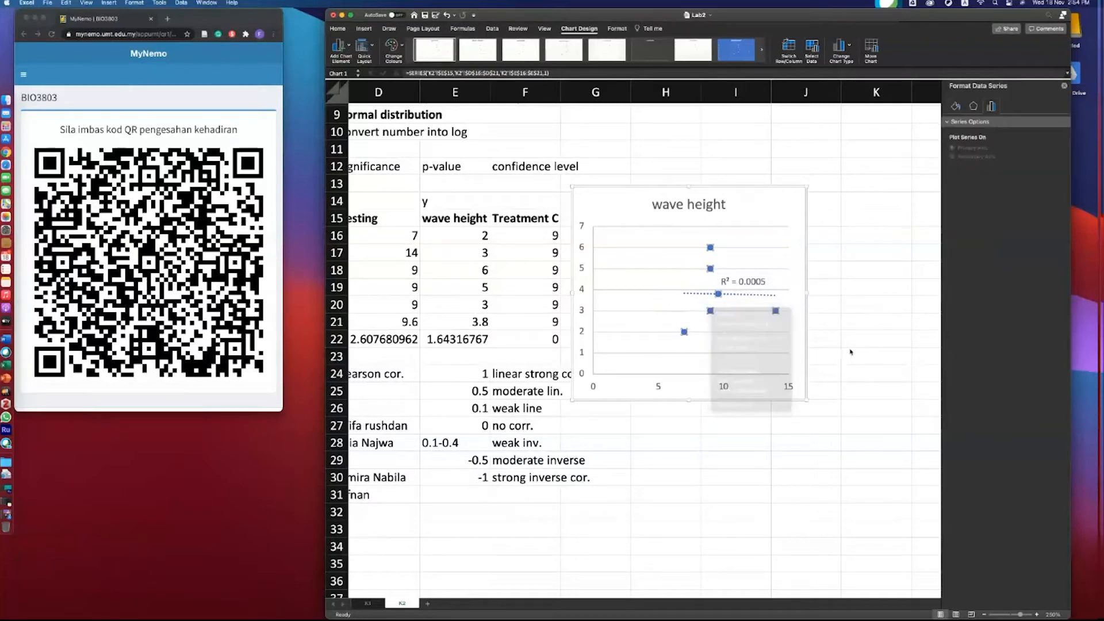
pyautogui.click(747, 281)
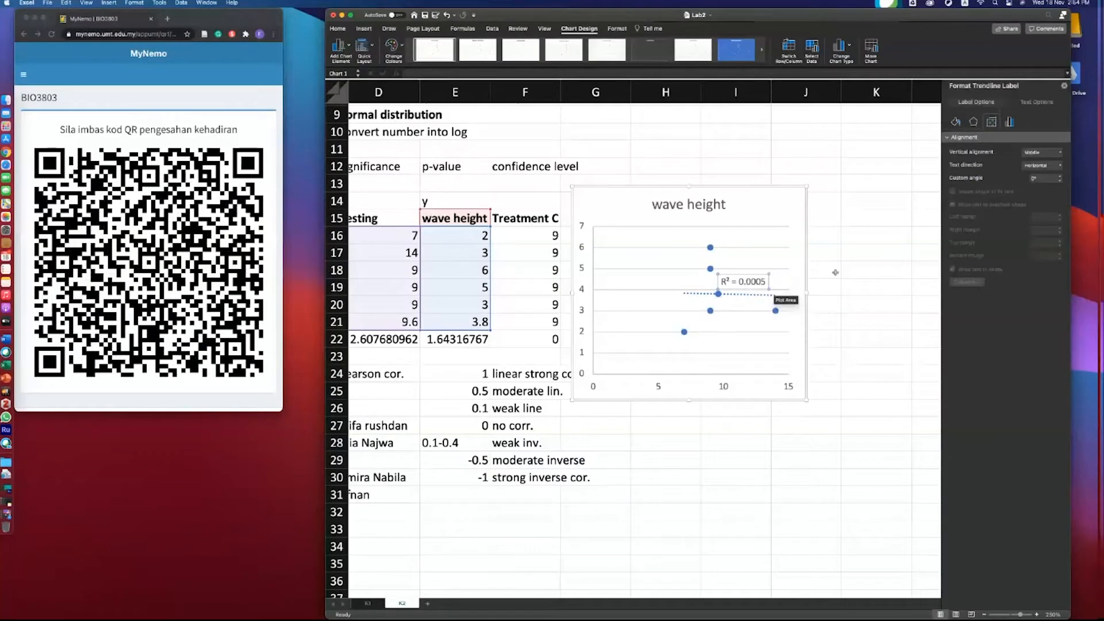
pyautogui.click(1009, 122)
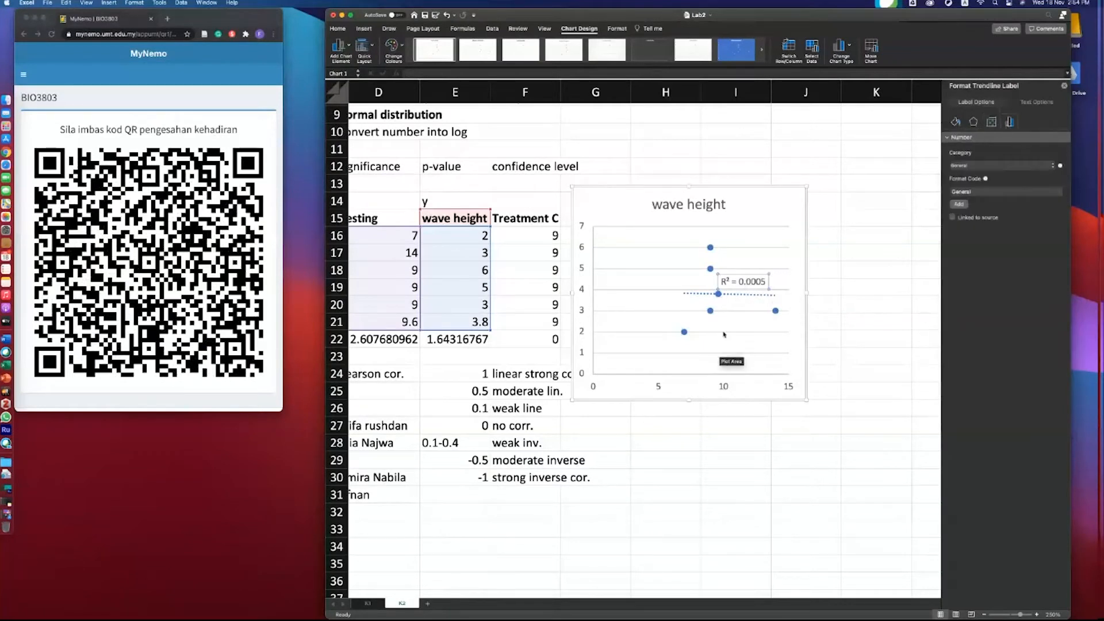
pyautogui.click(727, 295)
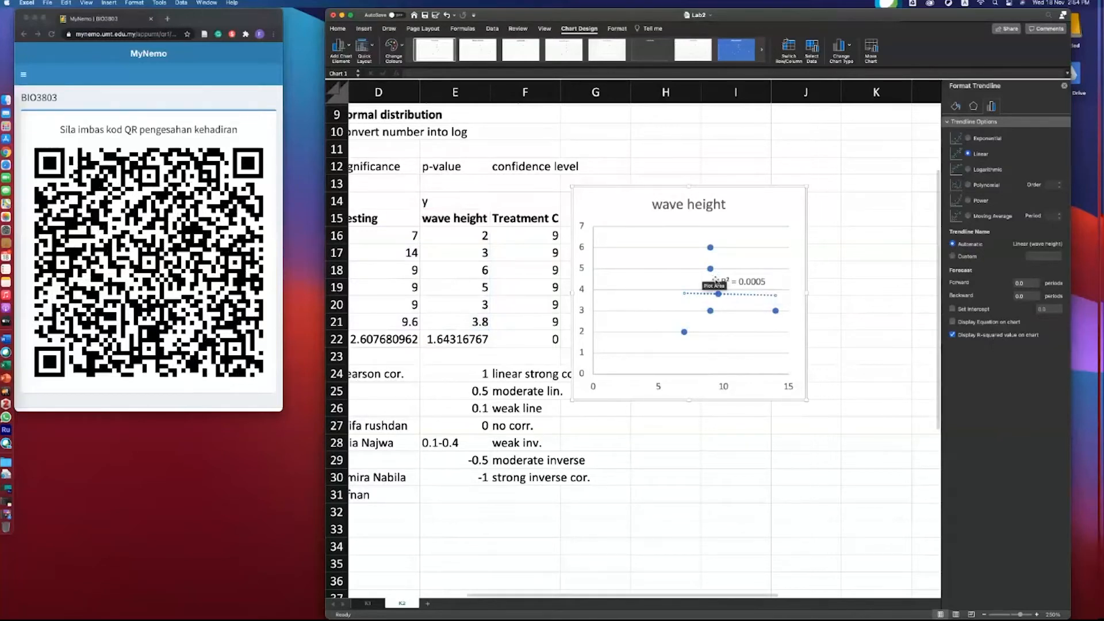
pyautogui.hscroll(-4, 723, 280)
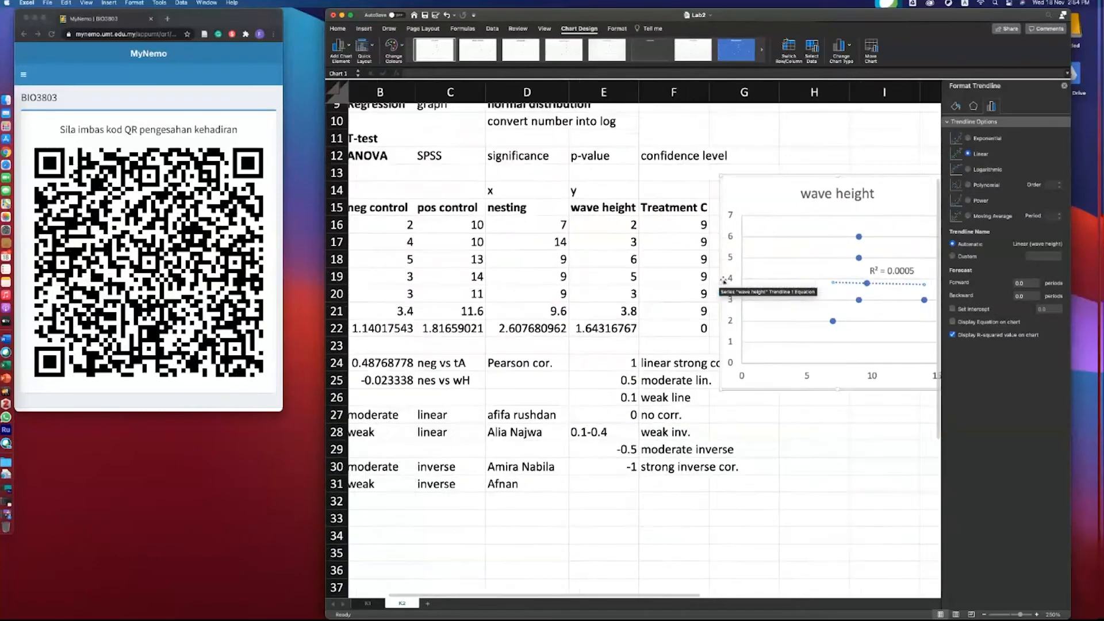
pyautogui.hscroll(3, 723, 281)
pyautogui.hscroll(1, 723, 281)
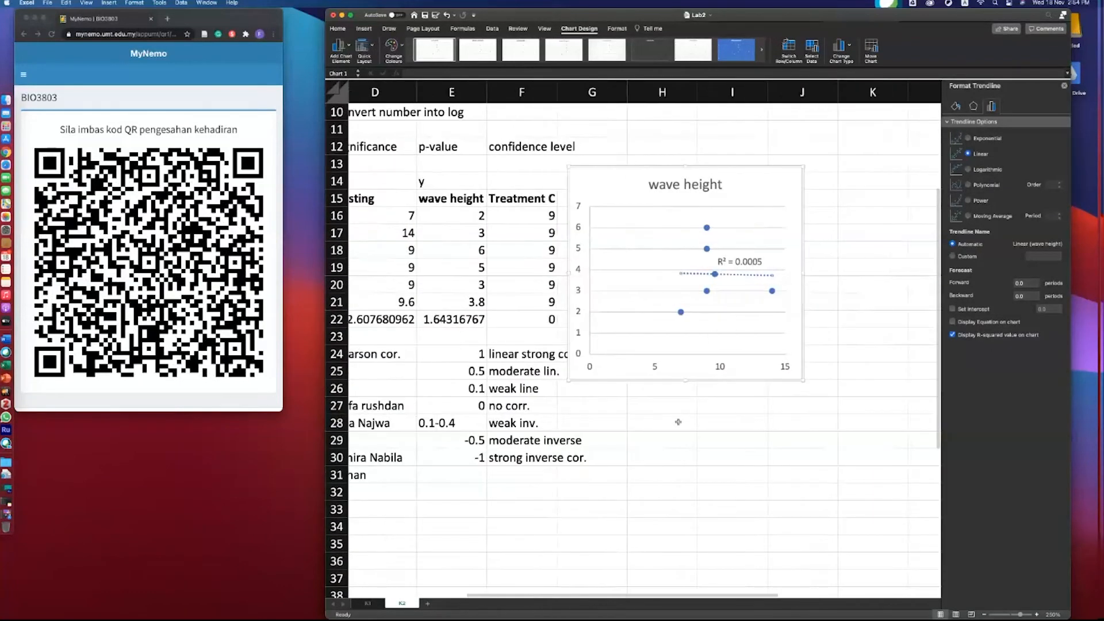
# - Enter Regression as a label in cell H27
pyautogui.click(837, 197)
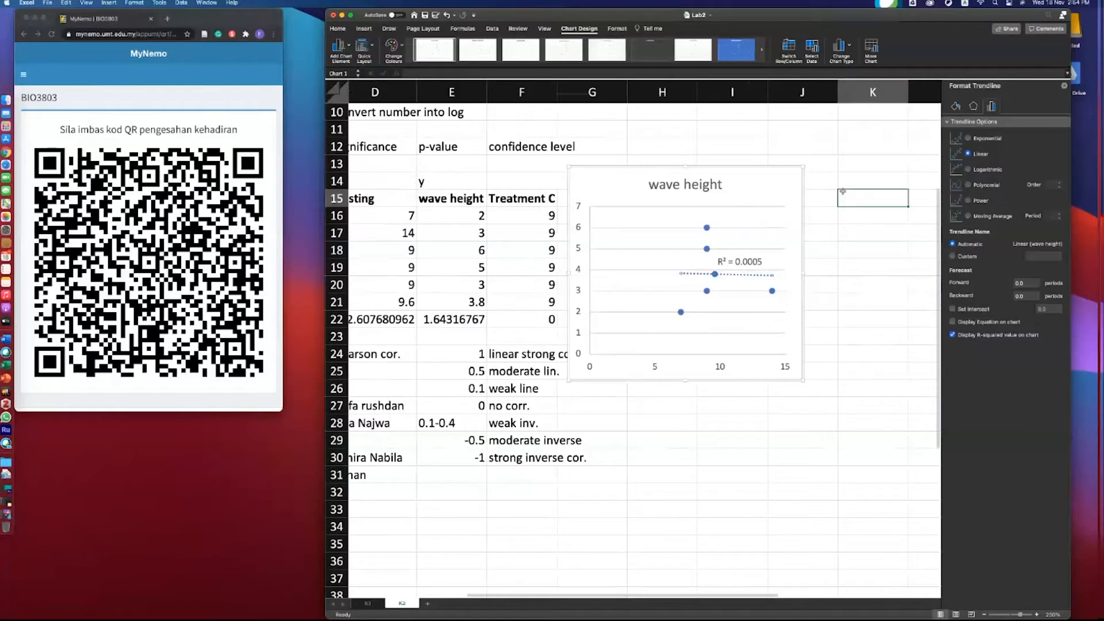
pyautogui.click(647, 410)
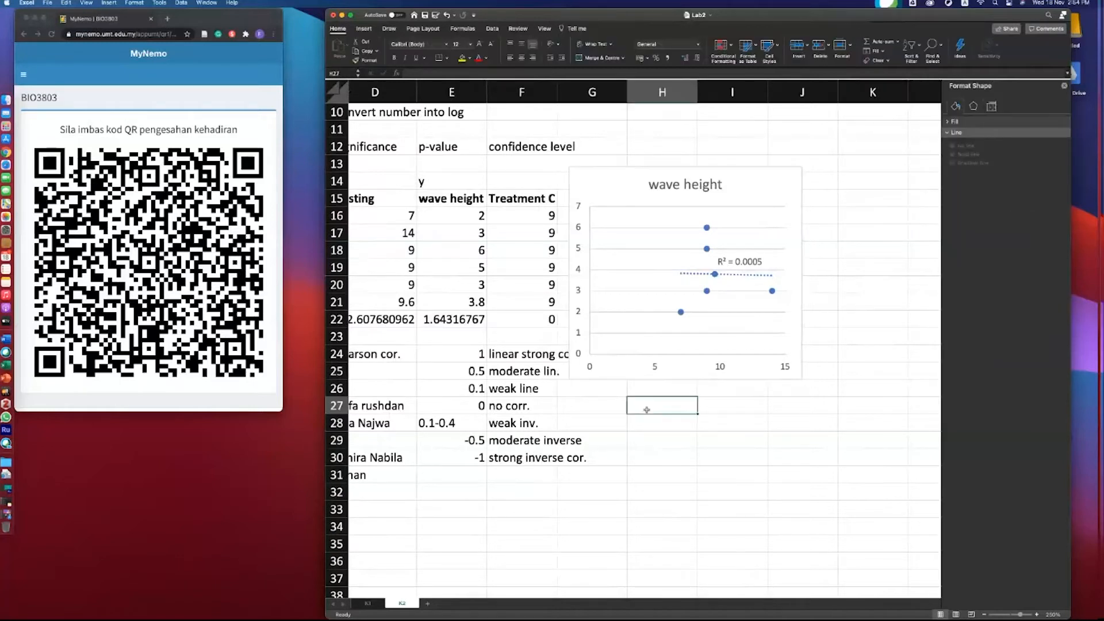
pyautogui.write('Regre')
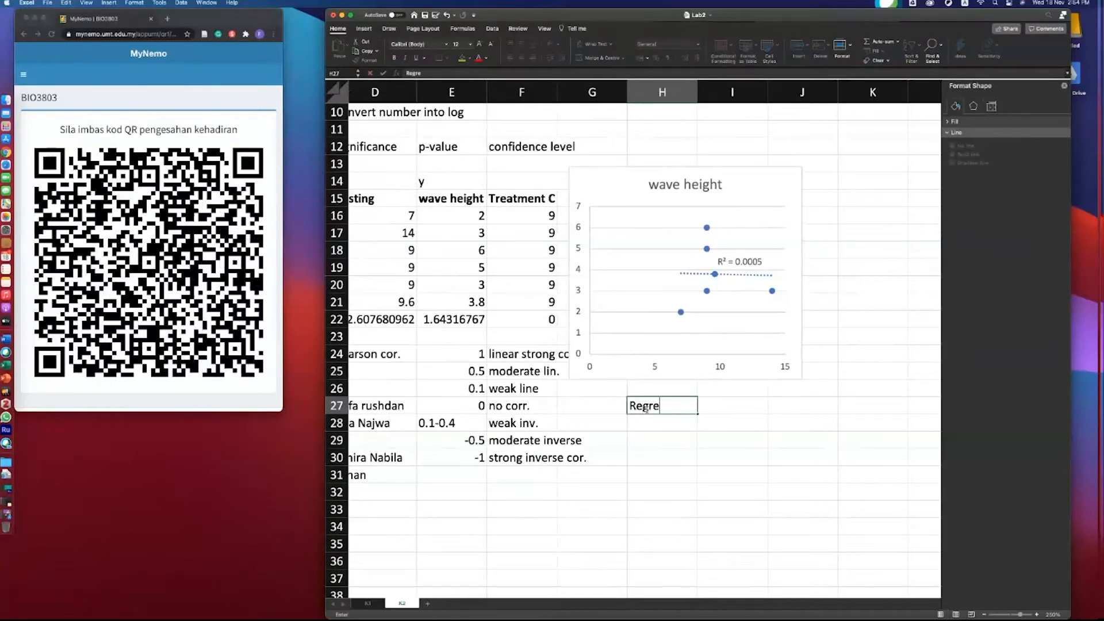
pyautogui.write('ssion')
pyautogui.press('Tab')
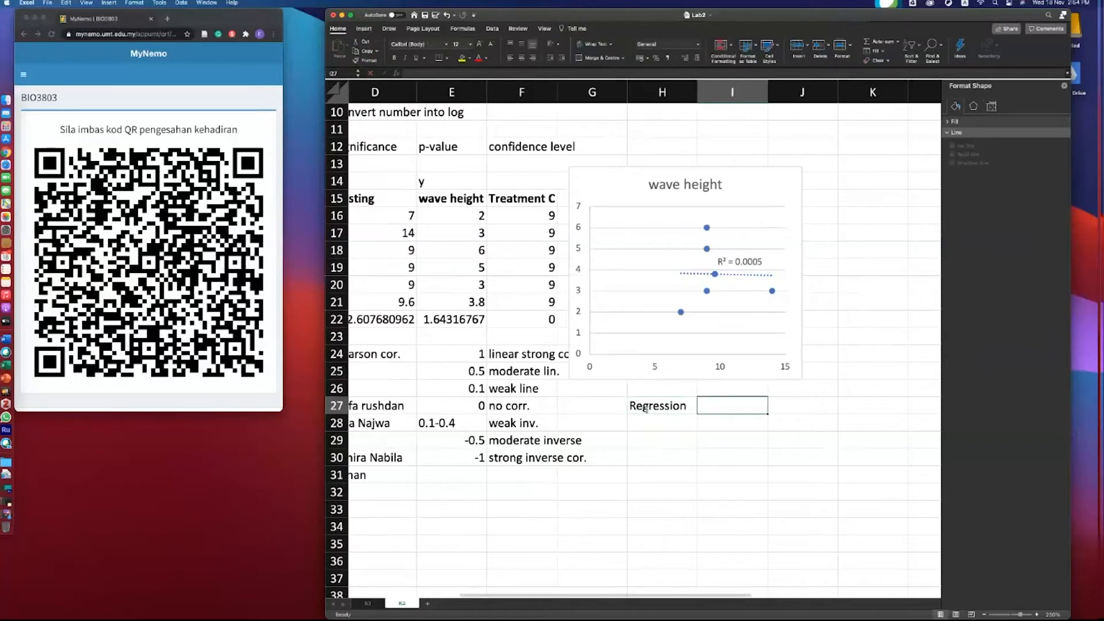
# - Enter R^2 in cell I27 next to the Regression label
pyautogui.write('R2')
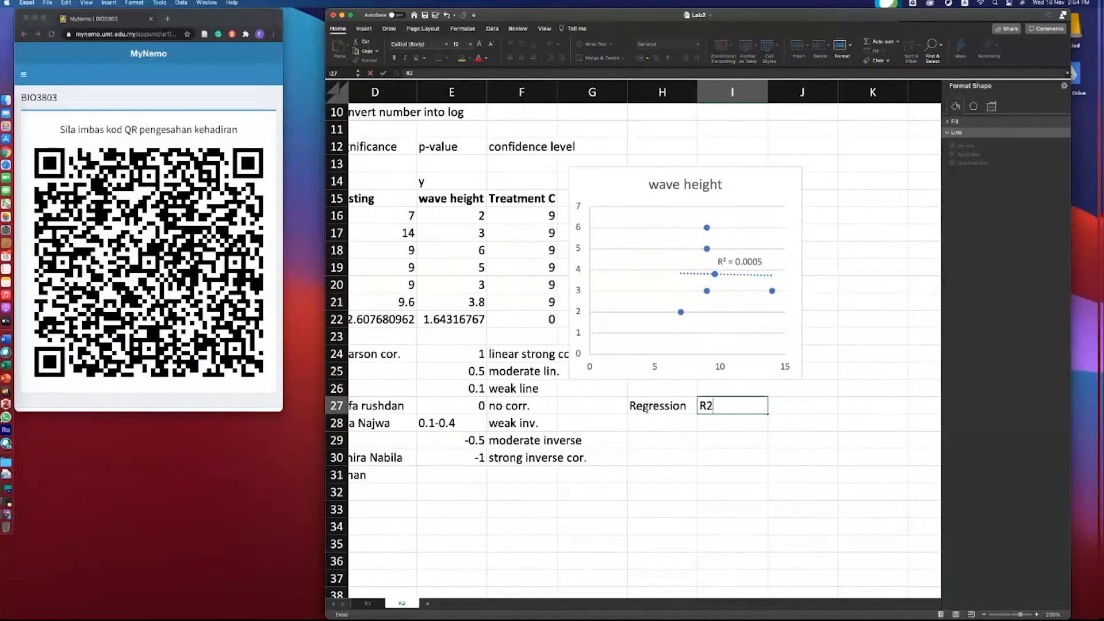
pyautogui.click(645, 407)
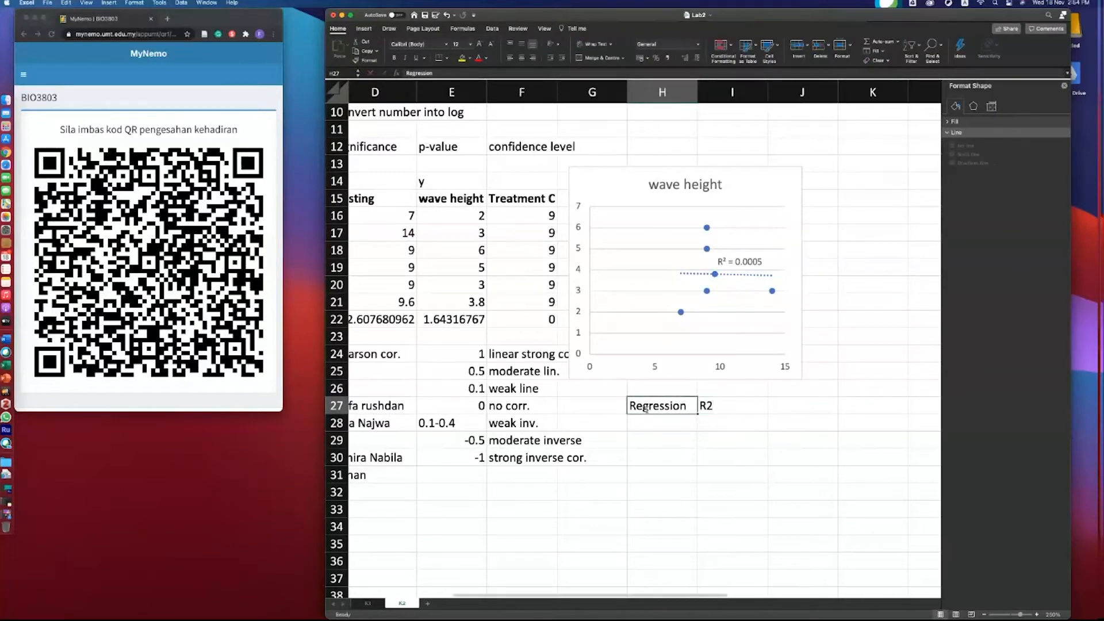
pyautogui.click(699, 406)
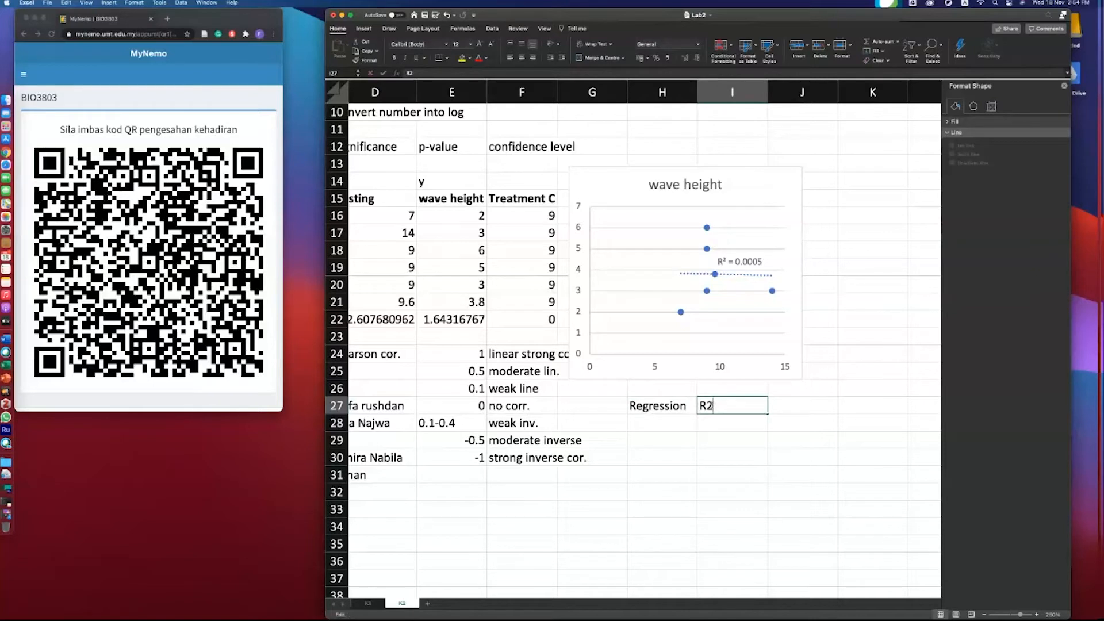
pyautogui.doubleClick(707, 405)
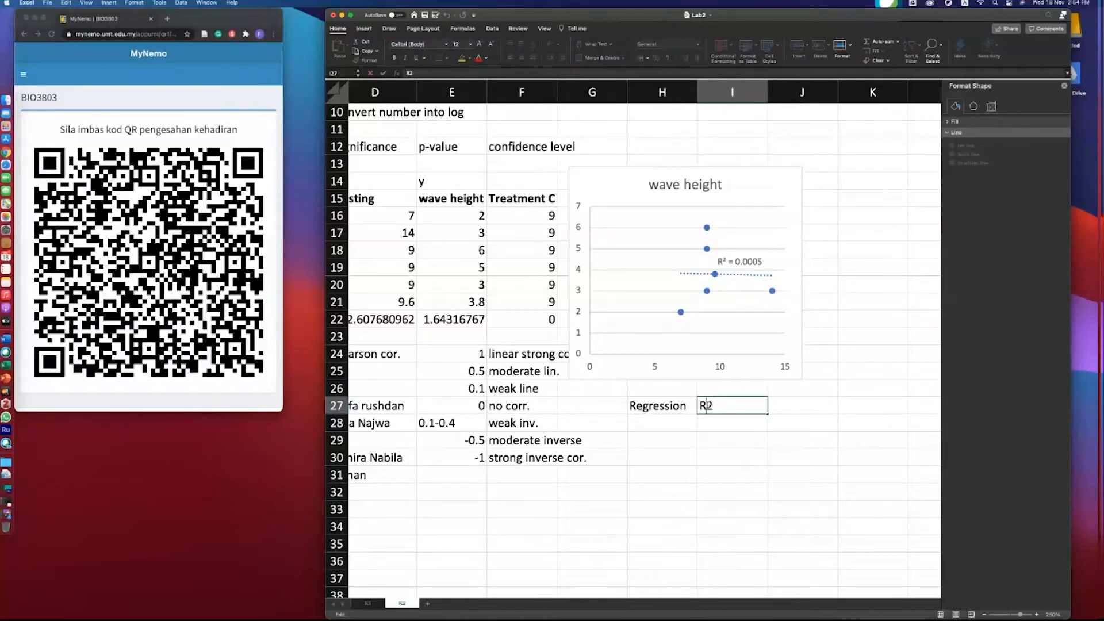
pyautogui.write('^')
pyautogui.click(757, 428)
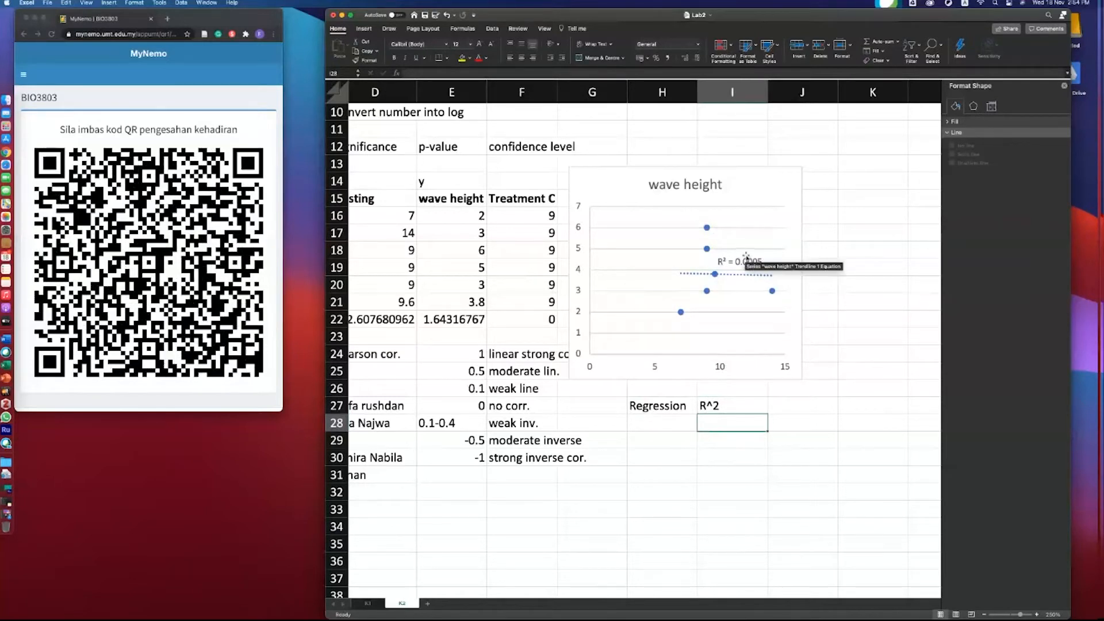
# - Move the chart up beside the data and delete its wave height title
pyautogui.click(703, 186)
pyautogui.moveTo(703, 185); pyautogui.dragTo(733, 142)
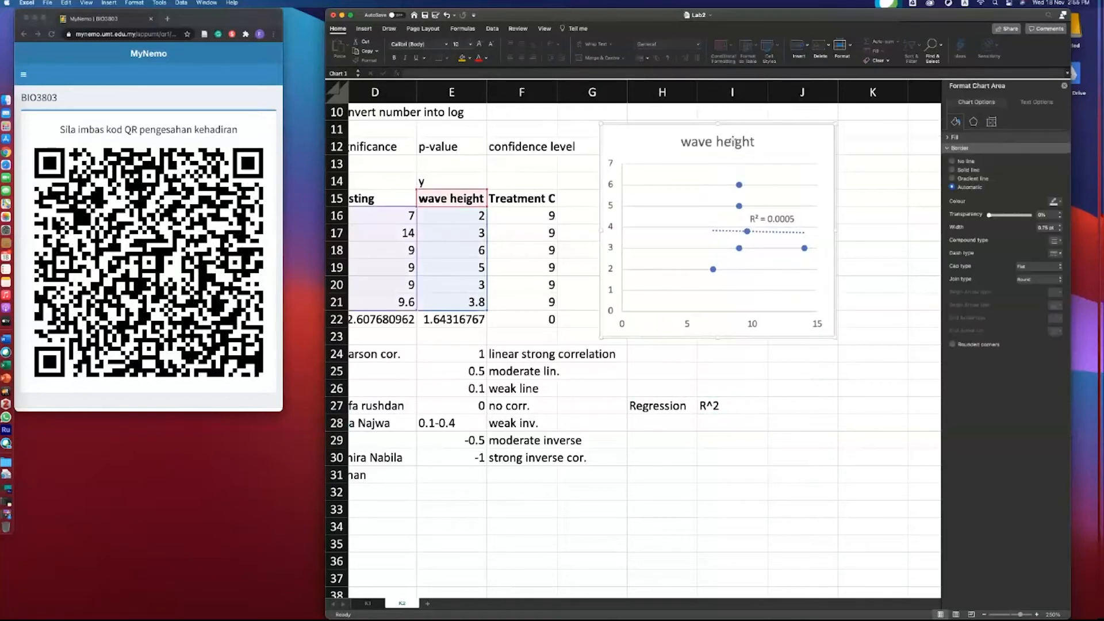
pyautogui.click(734, 143)
pyautogui.press('Delete')
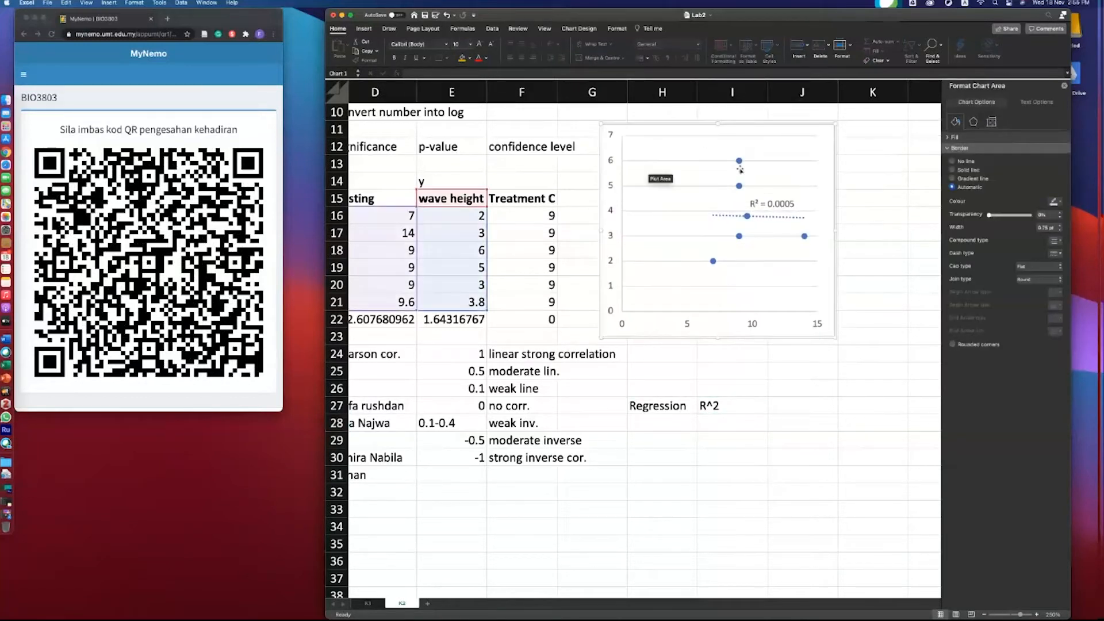
# - Undo the last chart edit
pyautogui.click(364, 29)
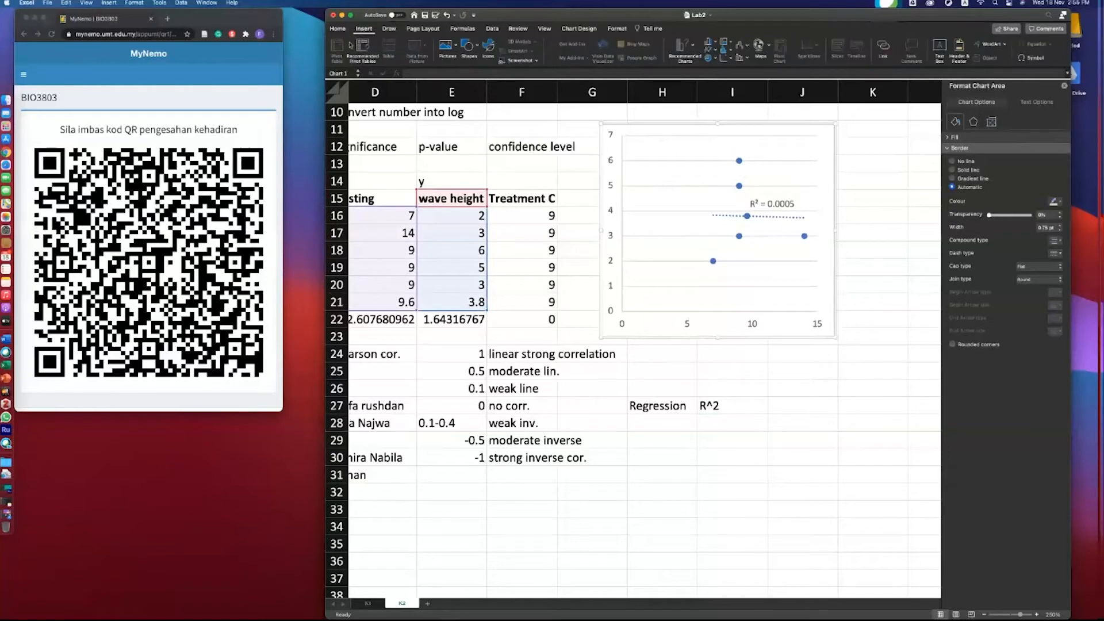
pyautogui.click(735, 158)
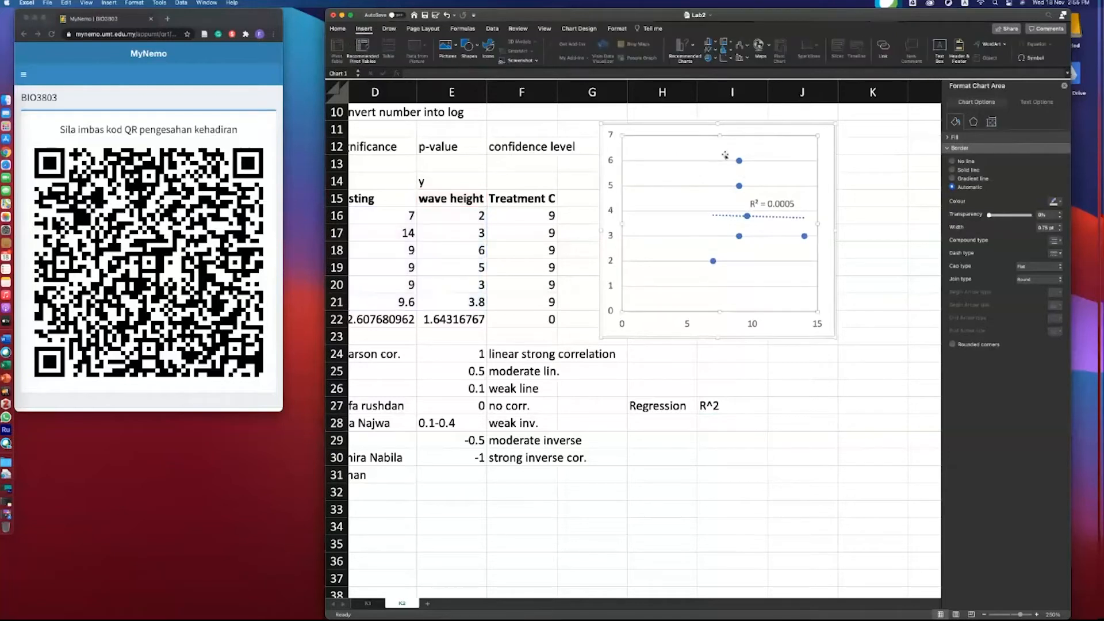
pyautogui.click(627, 122)
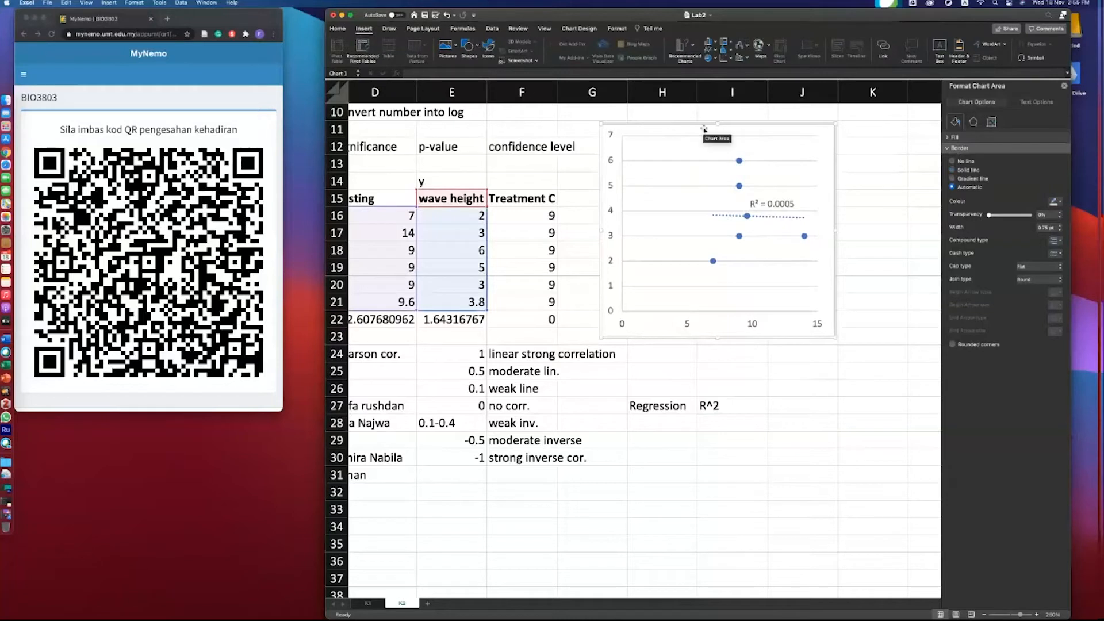
pyautogui.press('super+z')
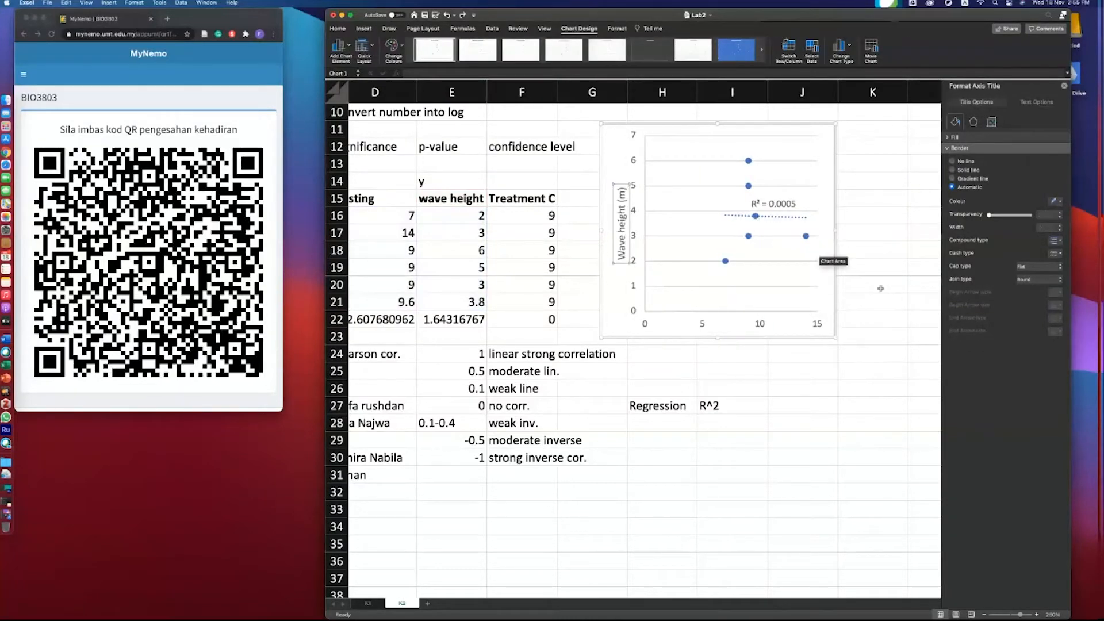
pyautogui.click(804, 322)
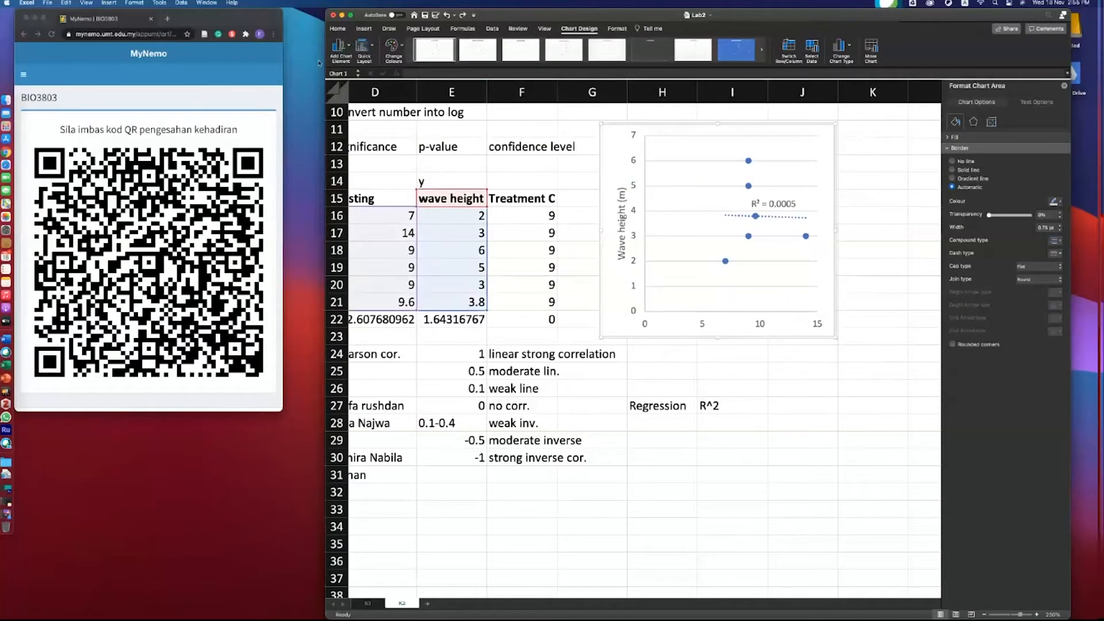
# - Add a primary horizontal axis title reading No of turtle to the chart and nudge the chart slightly
pyautogui.click(341, 46)
pyautogui.moveTo(368, 70)
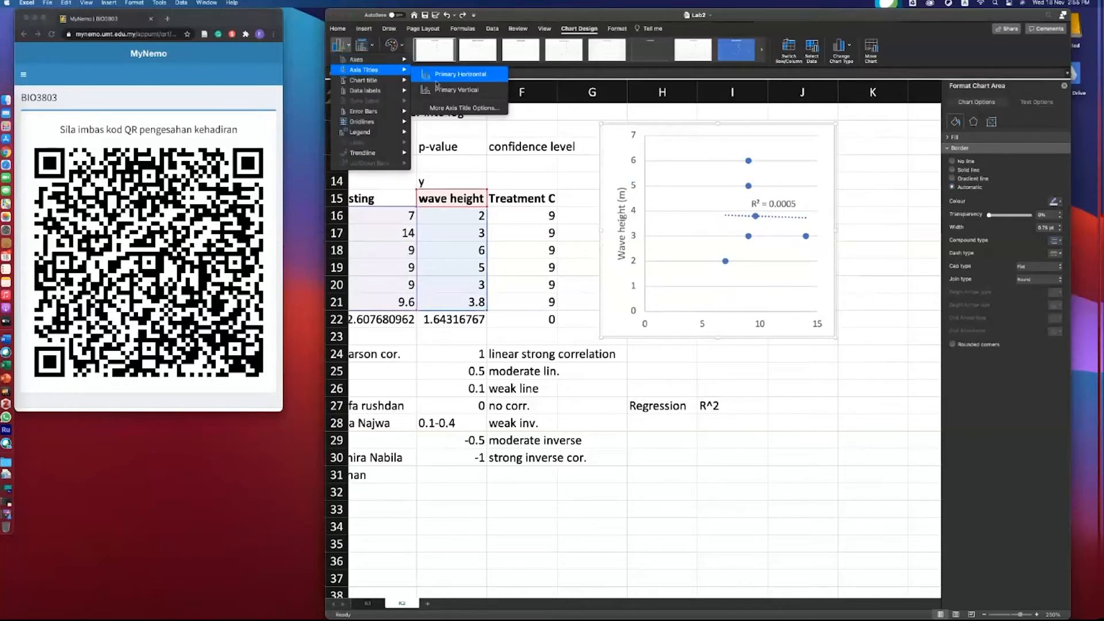
pyautogui.click(440, 75)
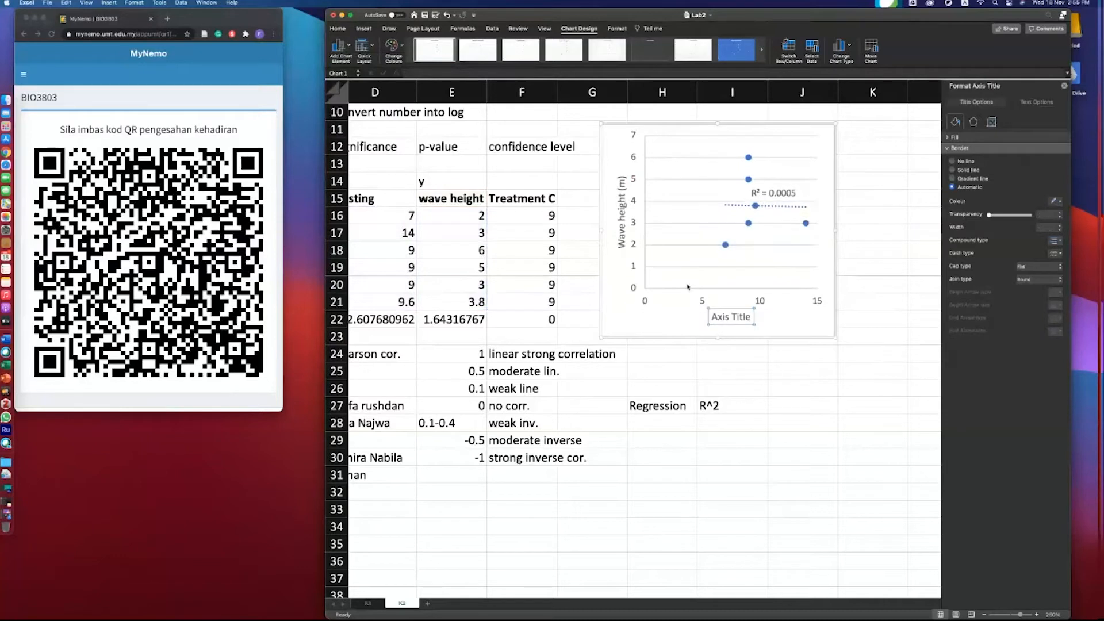
pyautogui.doubleClick(719, 316)
pyautogui.tripleClick(717, 316)
pyautogui.write('No')
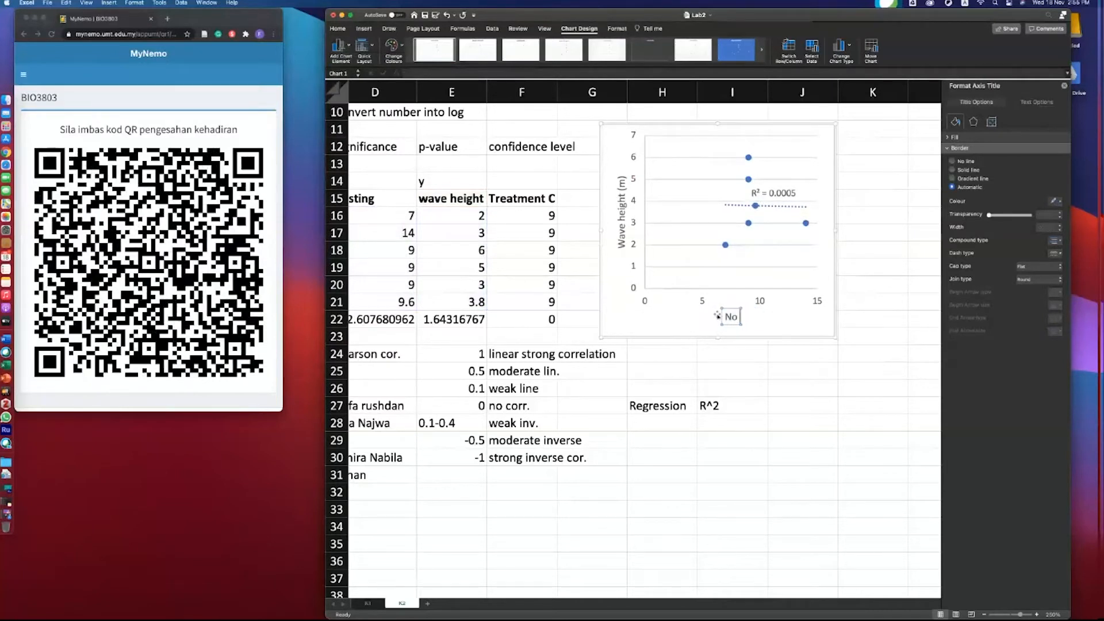
pyautogui.write(' of turt')
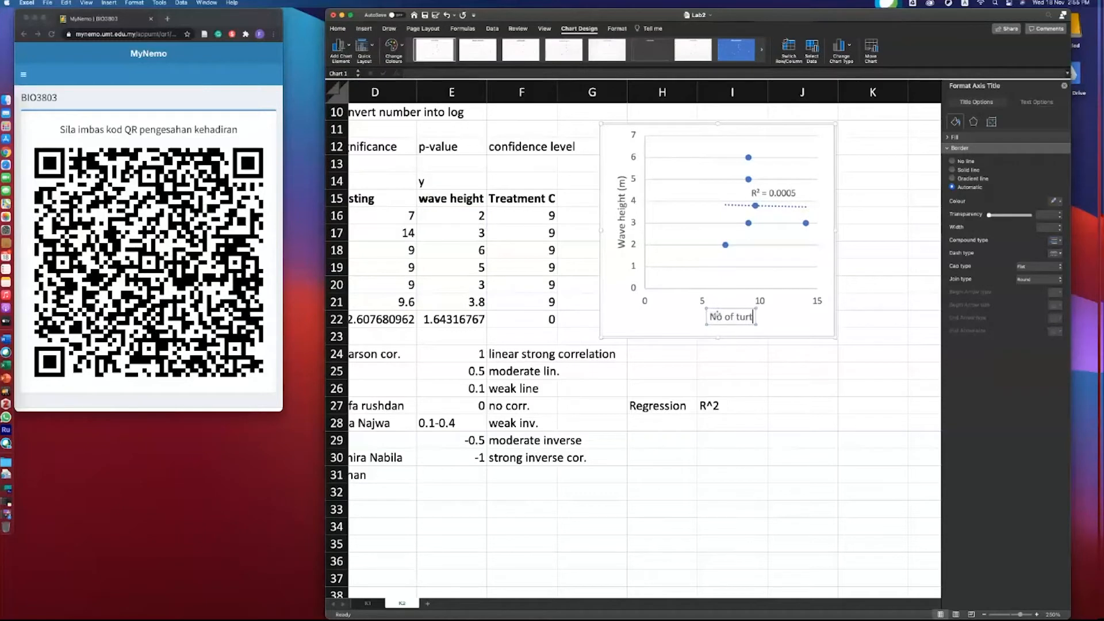
pyautogui.write('le')
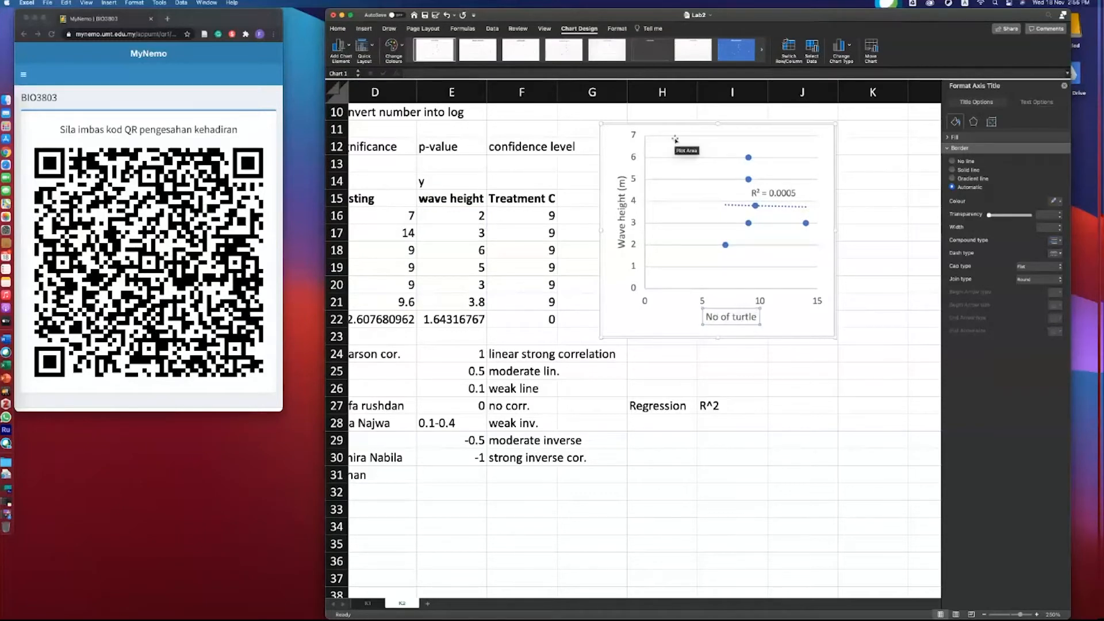
pyautogui.moveTo(676, 140); pyautogui.dragTo(692, 162)
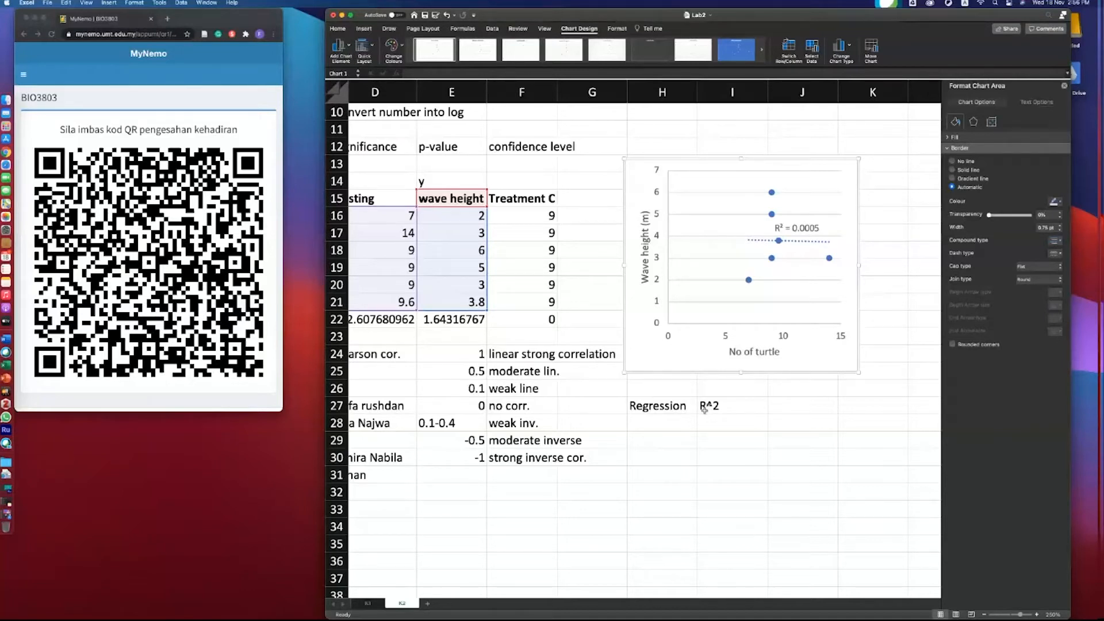
# - Enter 1 in cell J27 and 0 in J28 beneath it as R^2 reference values
pyautogui.click(774, 427)
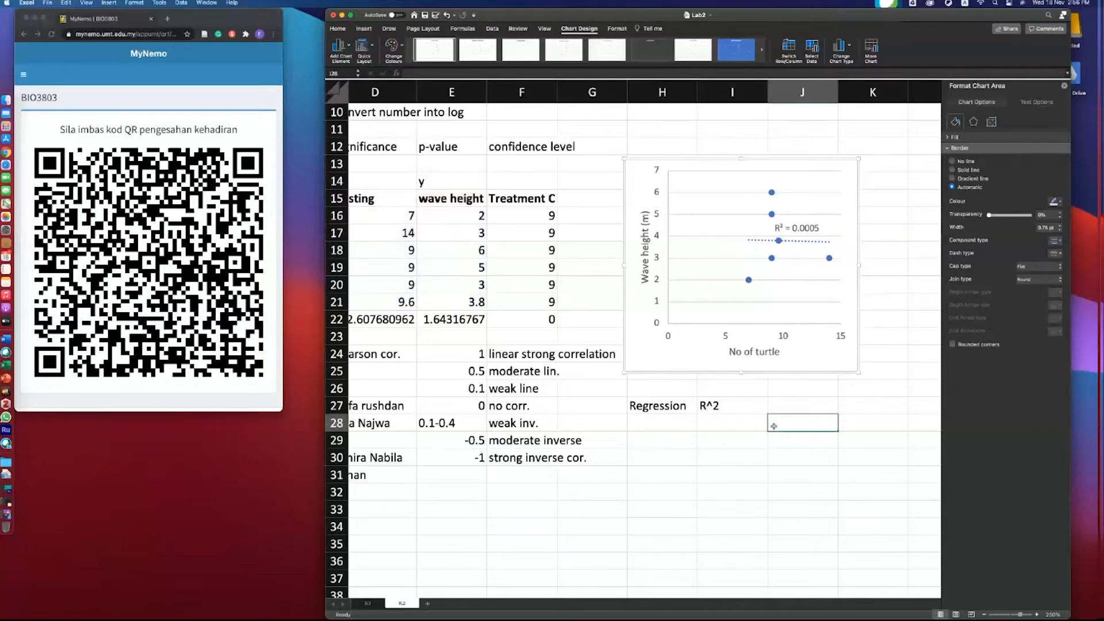
pyautogui.click(772, 412)
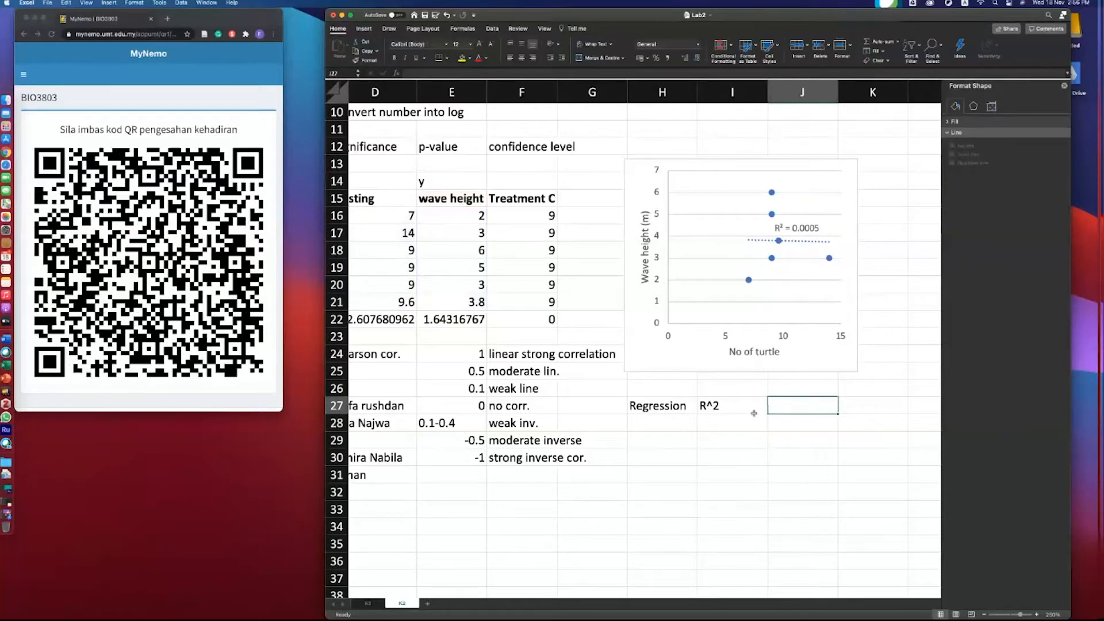
pyautogui.write('1')
pyautogui.press('Tab')
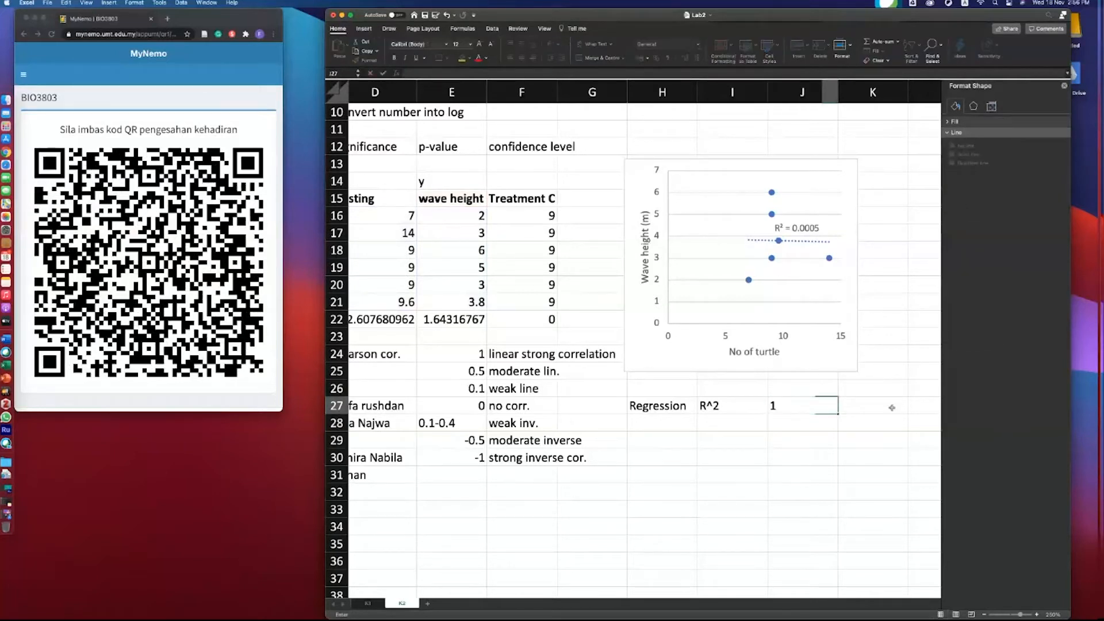
pyautogui.click(796, 429)
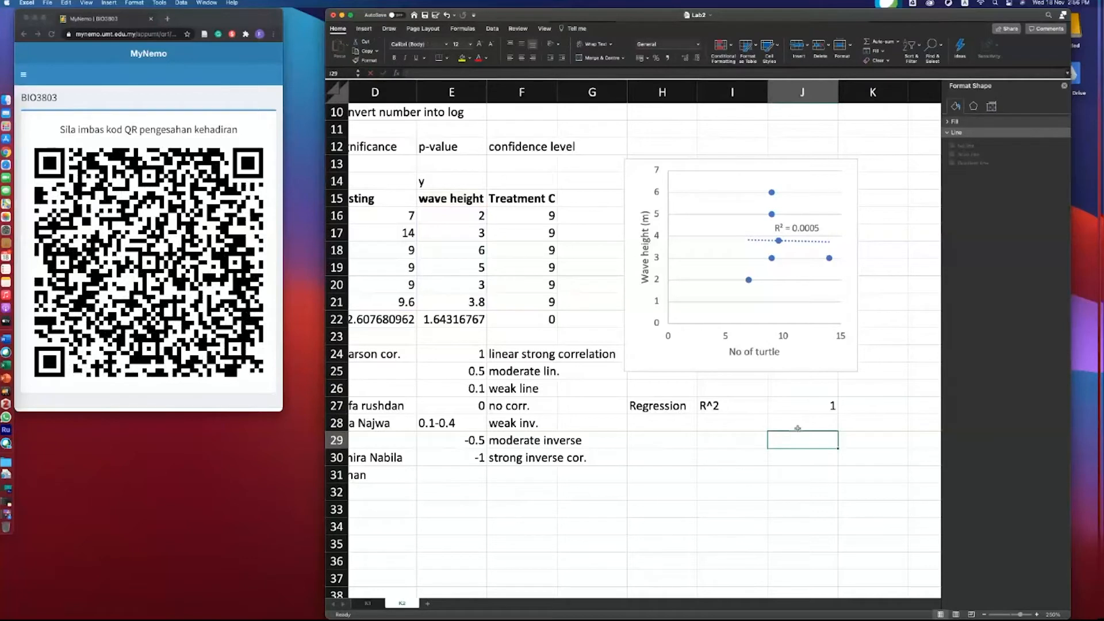
pyautogui.write('0')
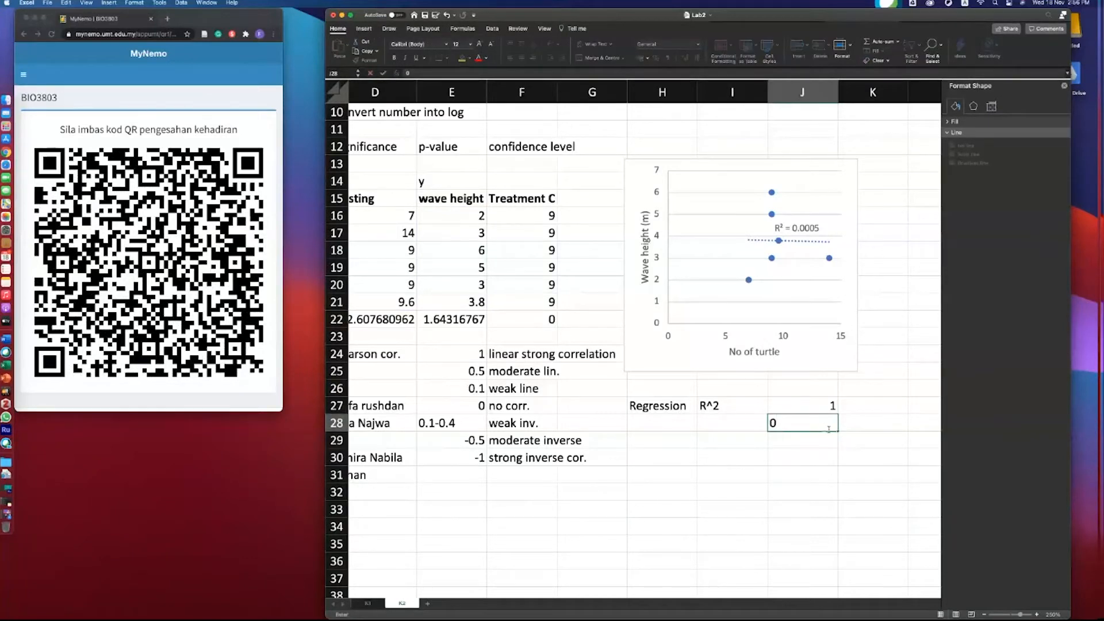
pyautogui.press('Return')
pyautogui.moveTo(829, 430); pyautogui.dragTo(829, 424)
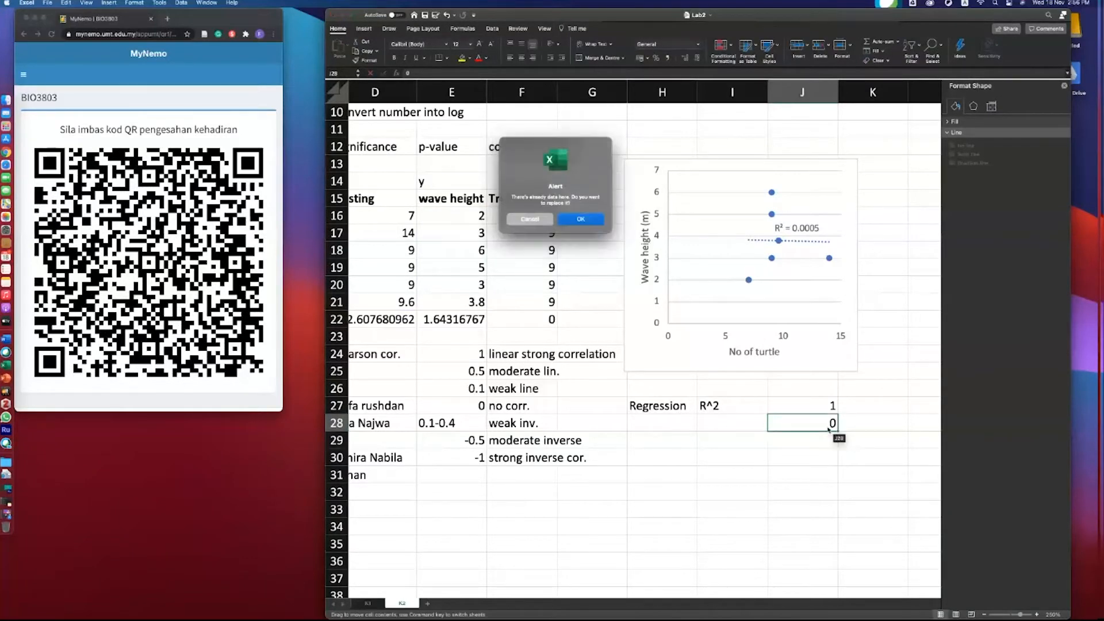
pyautogui.click(551, 222)
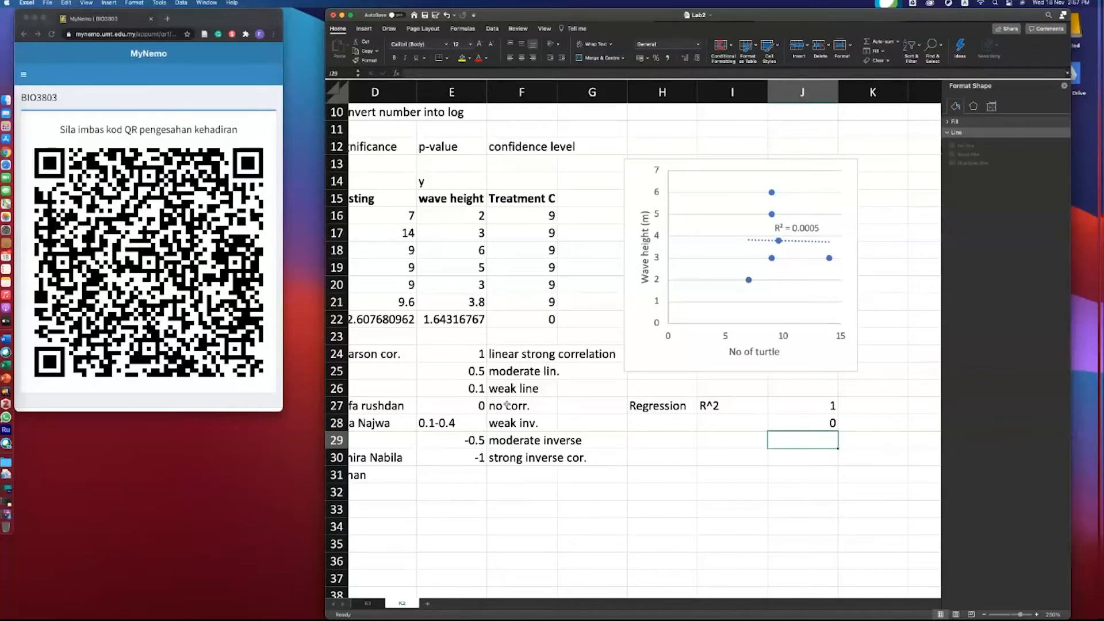
# - Enter high corelation in cell K27 beside the value 1
pyautogui.hscroll(-3, 514, 419)
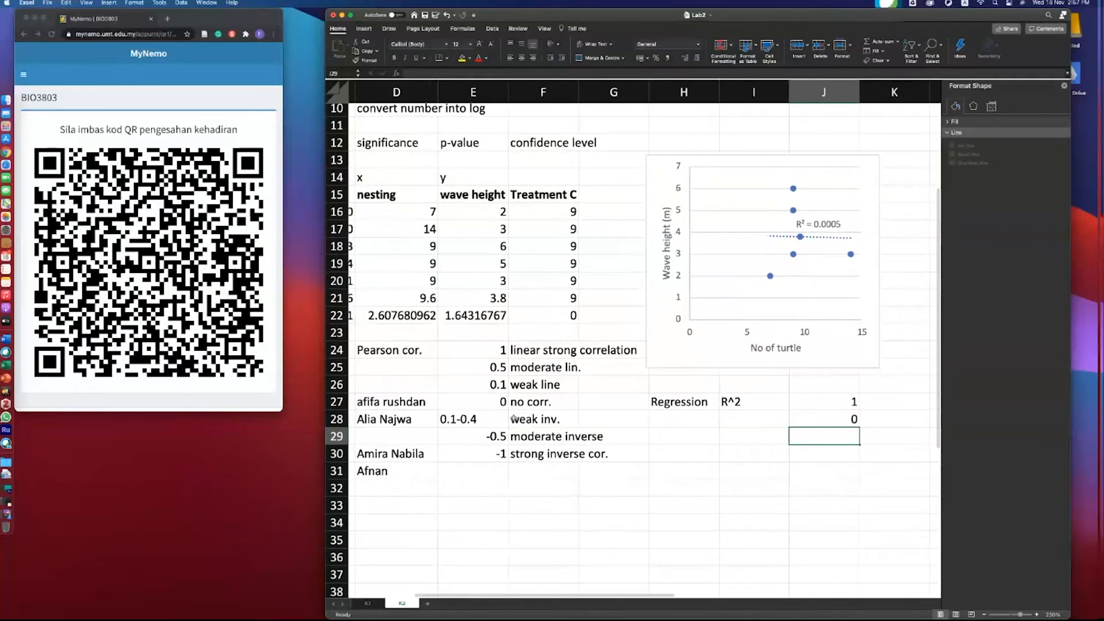
pyautogui.click(887, 406)
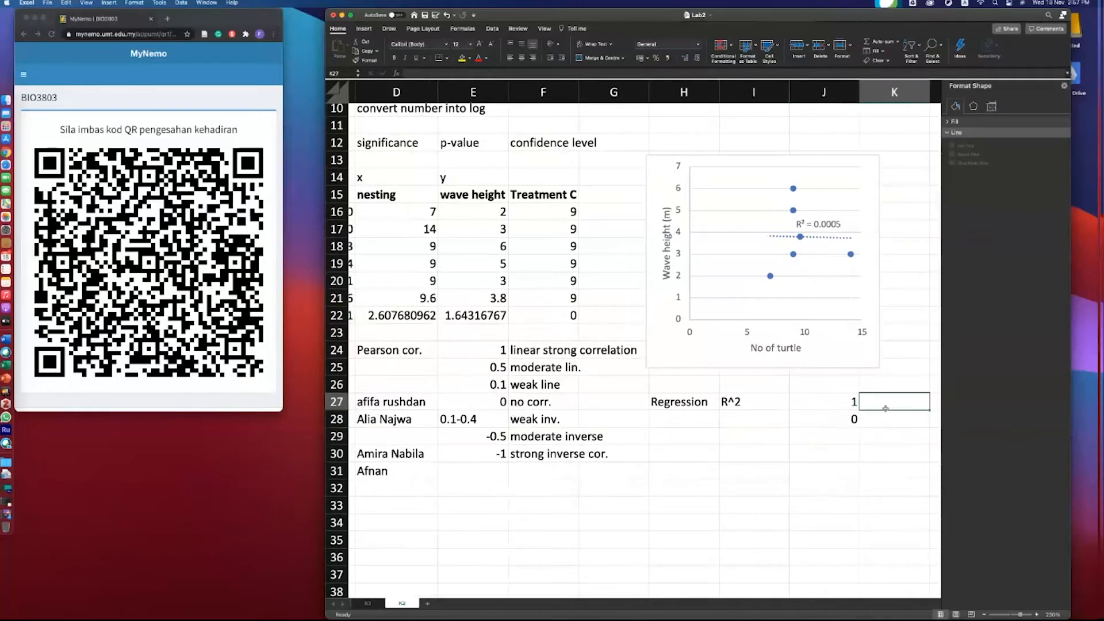
pyautogui.hscroll(3, 892, 406)
pyautogui.write('high')
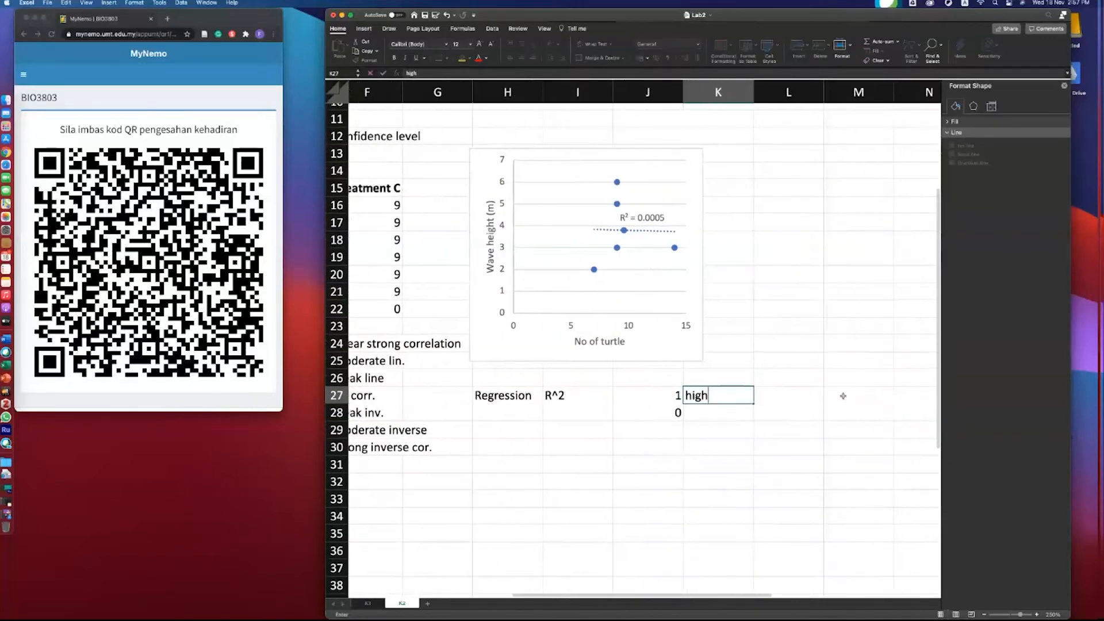
pyautogui.write(' cor')
pyautogui.press('BackSpace')
pyautogui.write('correc')
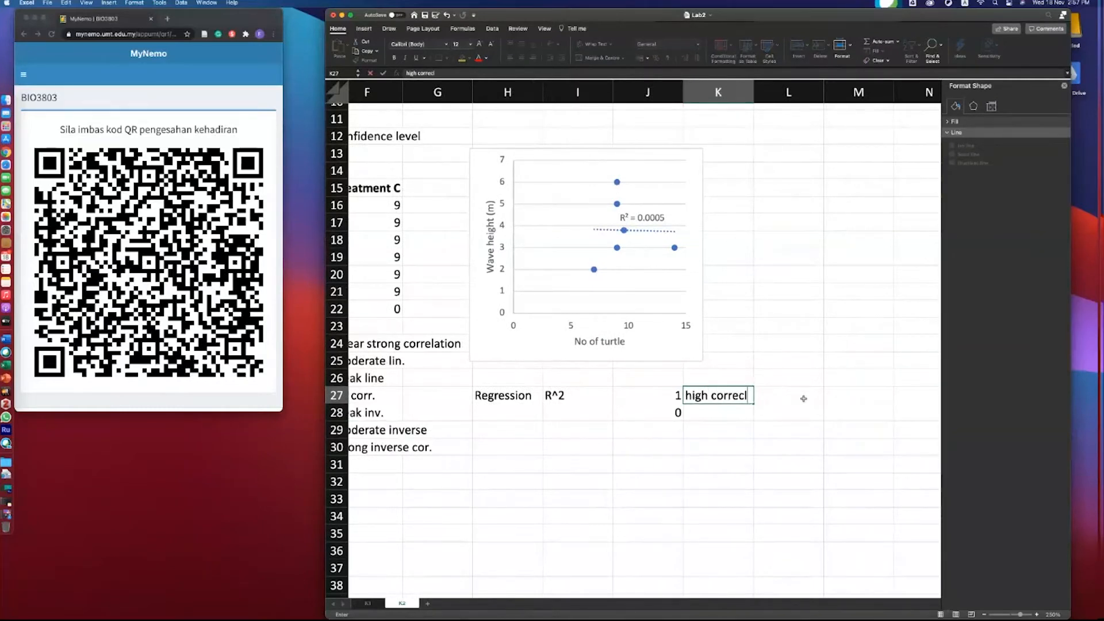
pyautogui.press('BackSpace')
pyautogui.press('BackSpace')
pyautogui.press('BackSpace')
pyautogui.write('elation')
pyautogui.press('Return')
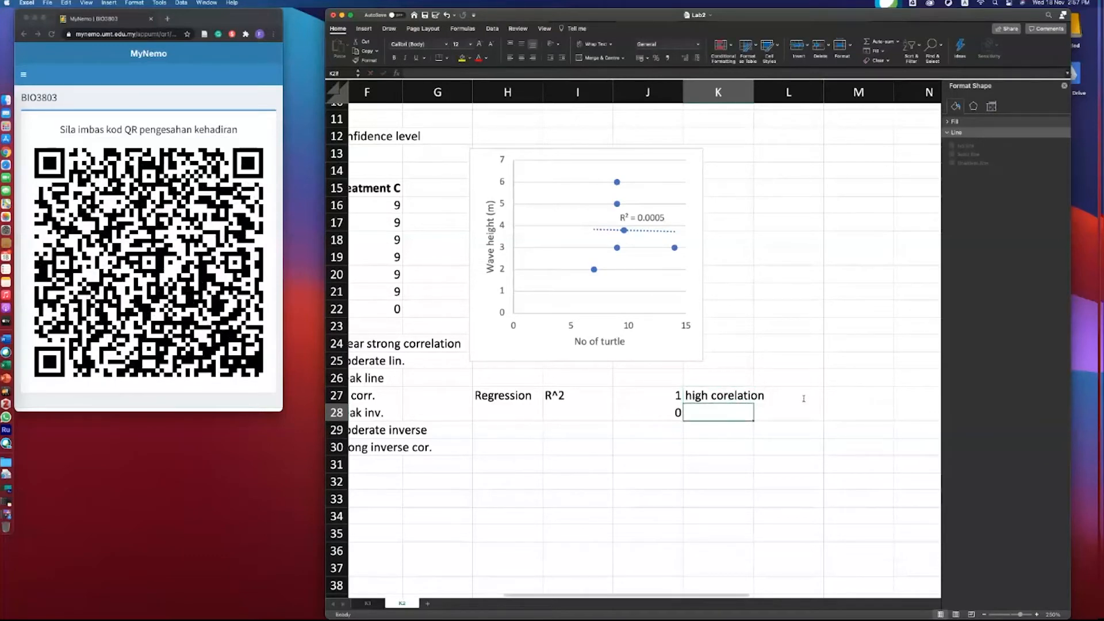
# - Enter no. cor. in cell K28 beside the value 0
pyautogui.write('no. cor.')
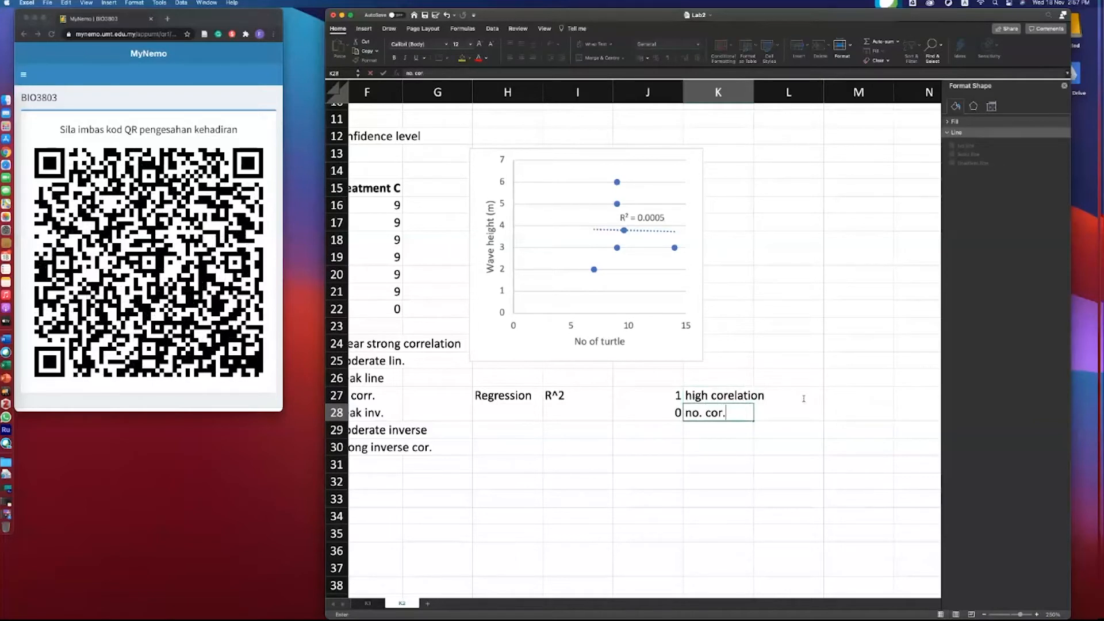
pyautogui.click(708, 395)
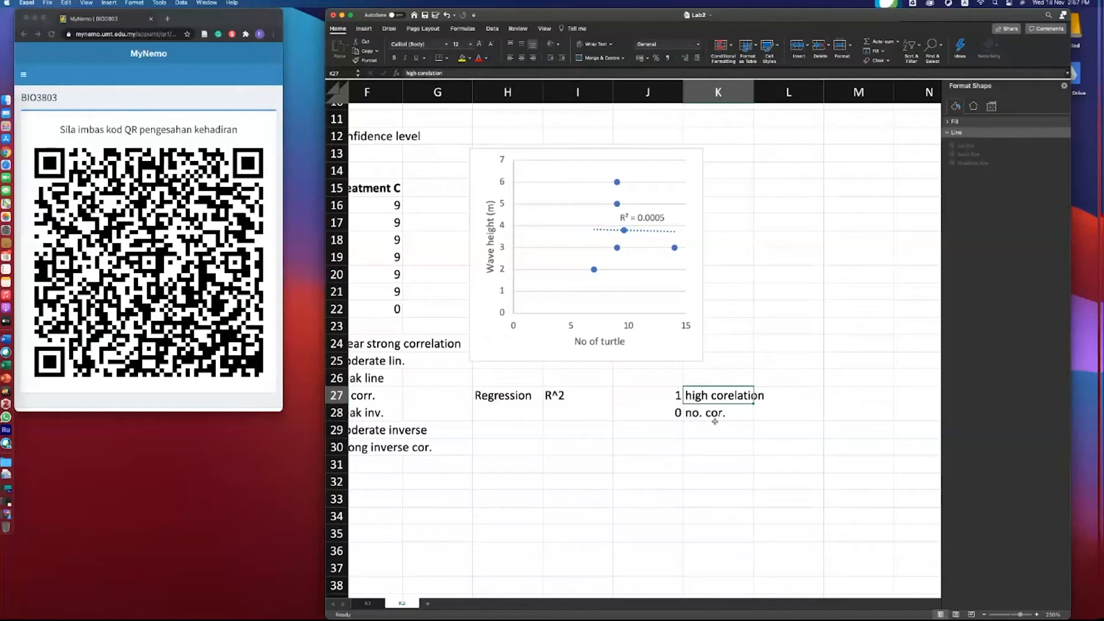
# - Insert cells at J28:K28, shifting cells down one row
pyautogui.moveTo(699, 412); pyautogui.dragTo(667, 412)
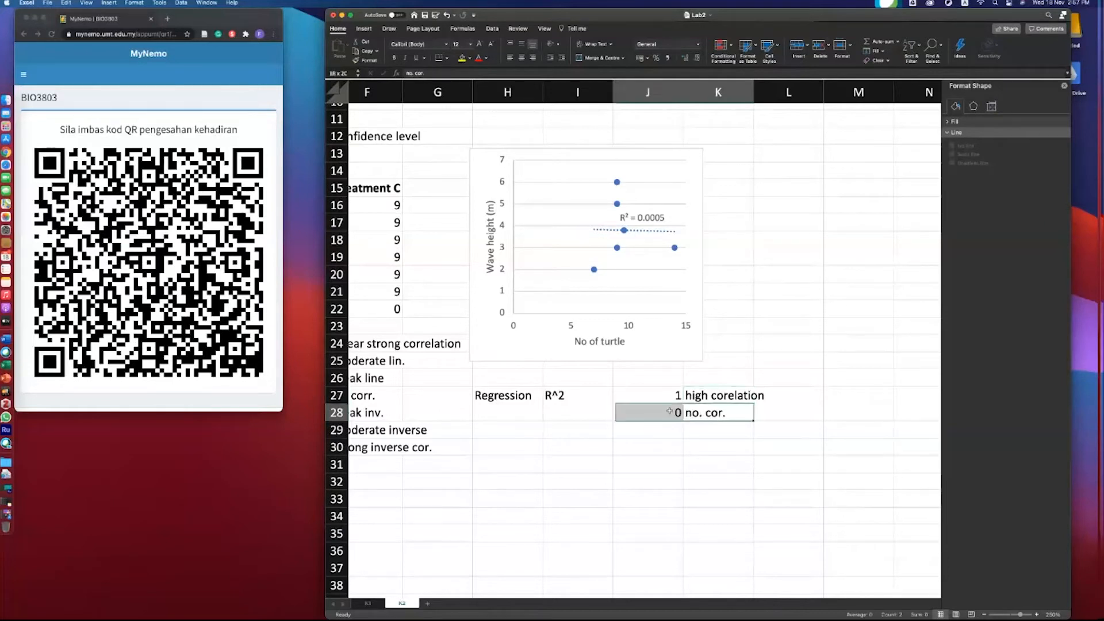
pyautogui.rightClick(670, 413)
pyautogui.click(731, 474)
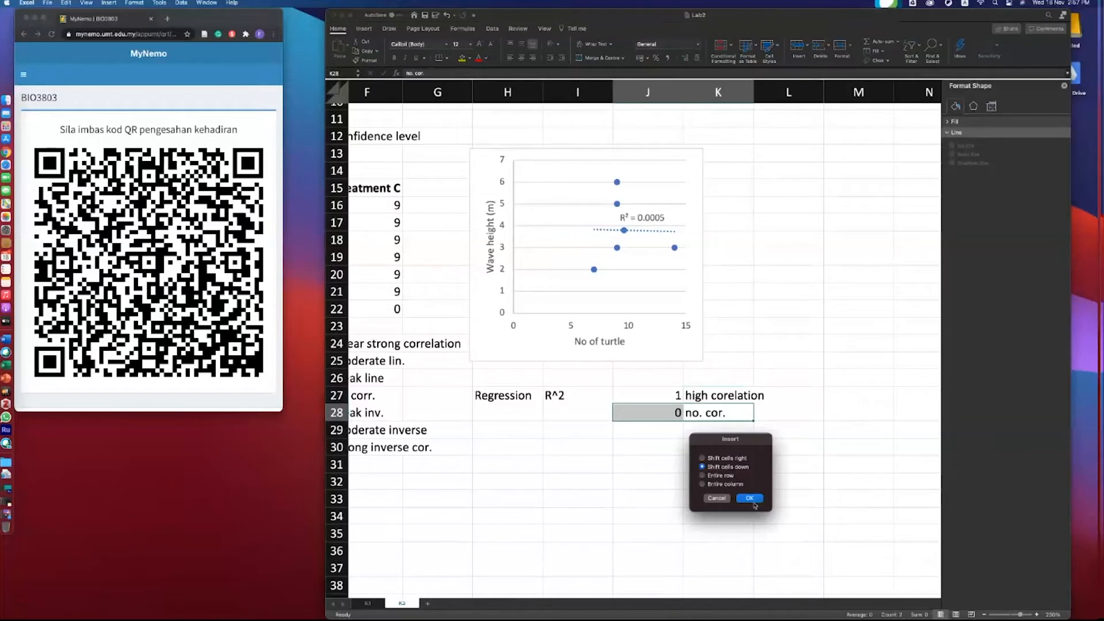
pyautogui.click(750, 499)
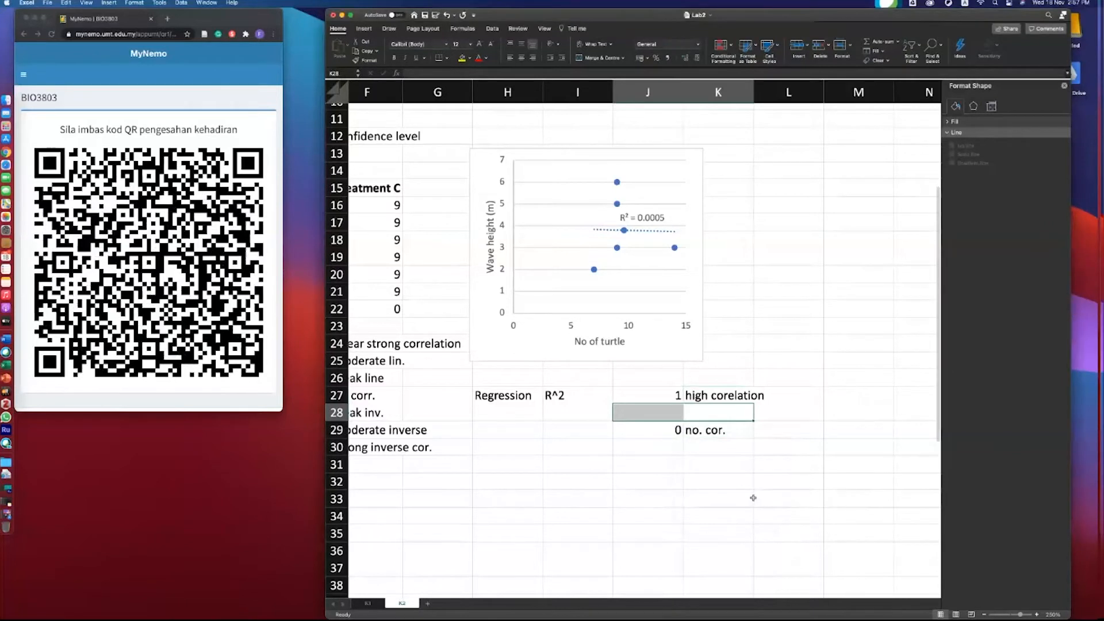
# - Enter moderate in cell H30 and weak in H31
pyautogui.click(509, 446)
pyautogui.write('moderate')
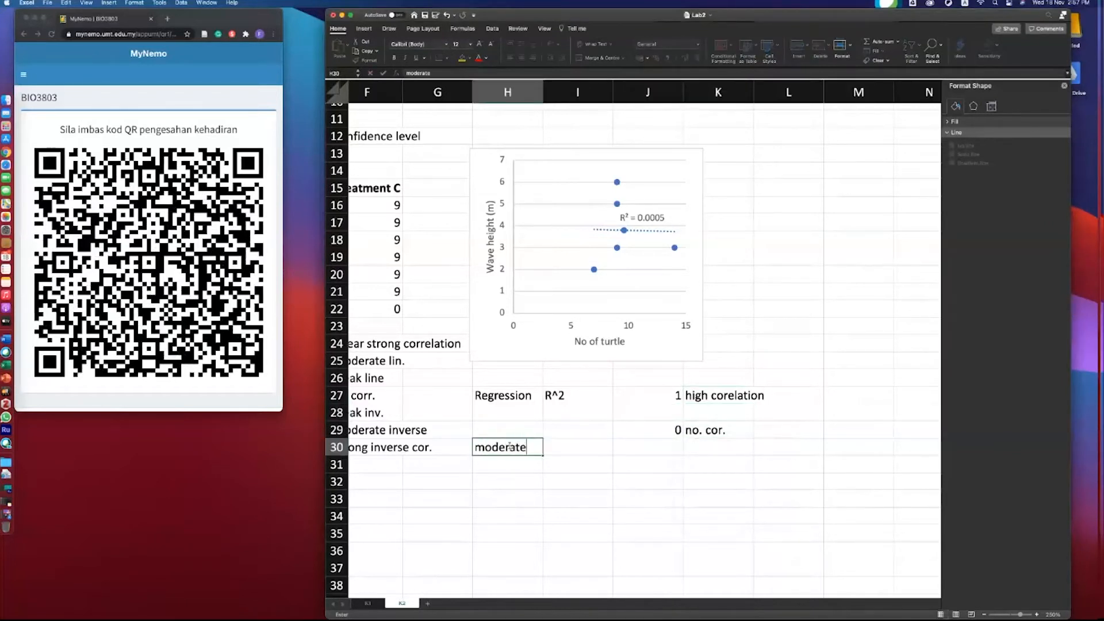
pyautogui.press('Return')
pyautogui.write('weak')
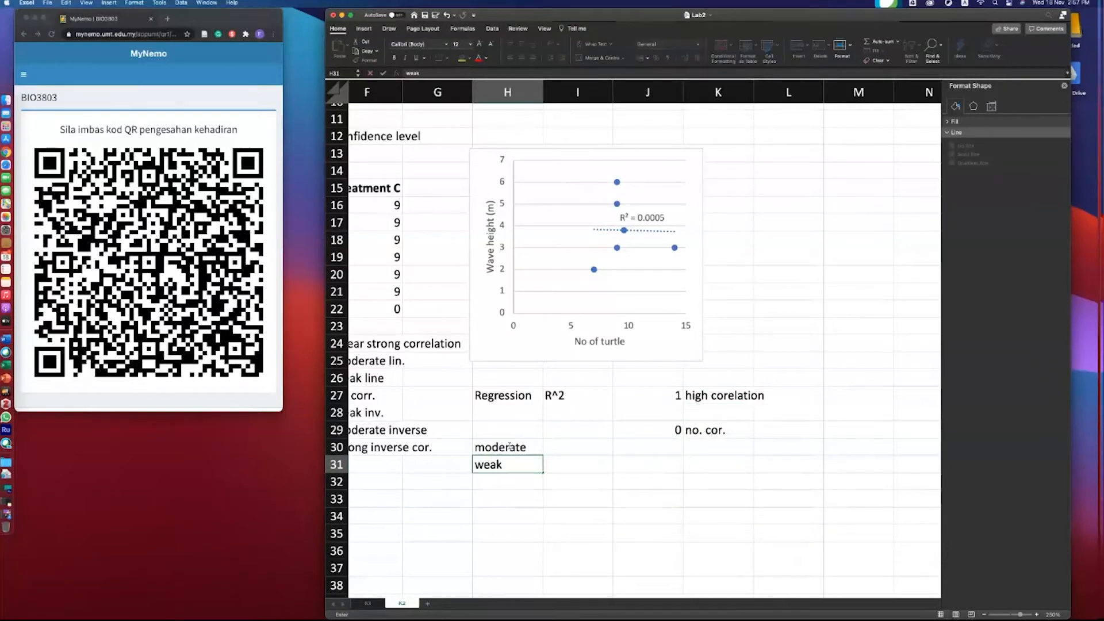
# - Enter linear in cells I30 and I31 beside the moderate and weak labels
pyautogui.click(564, 447)
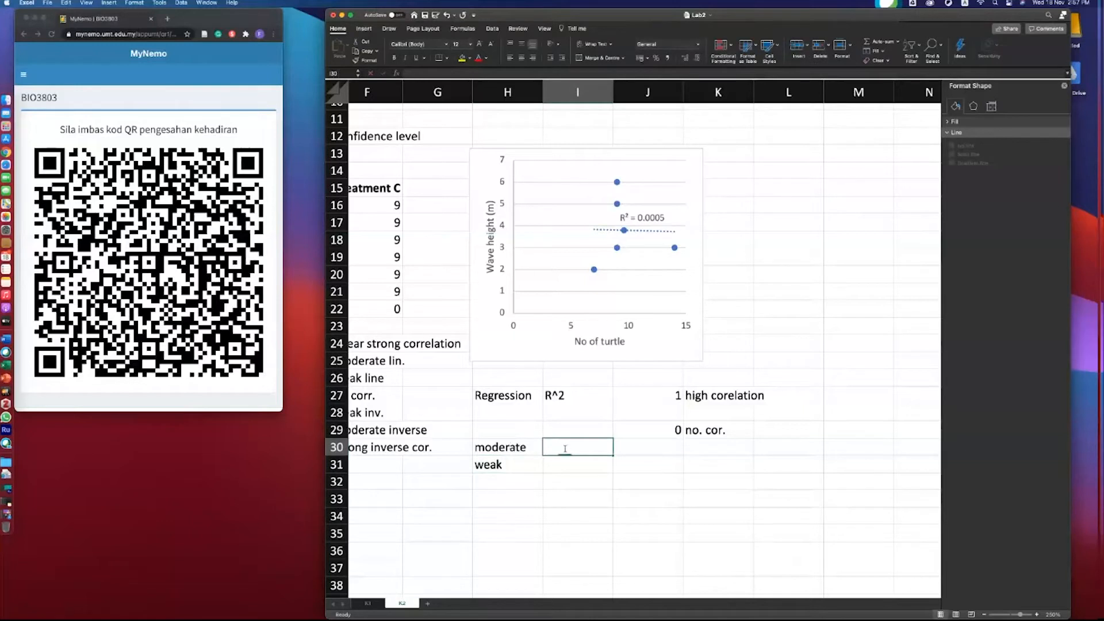
pyautogui.write('i')
pyautogui.write('inear')
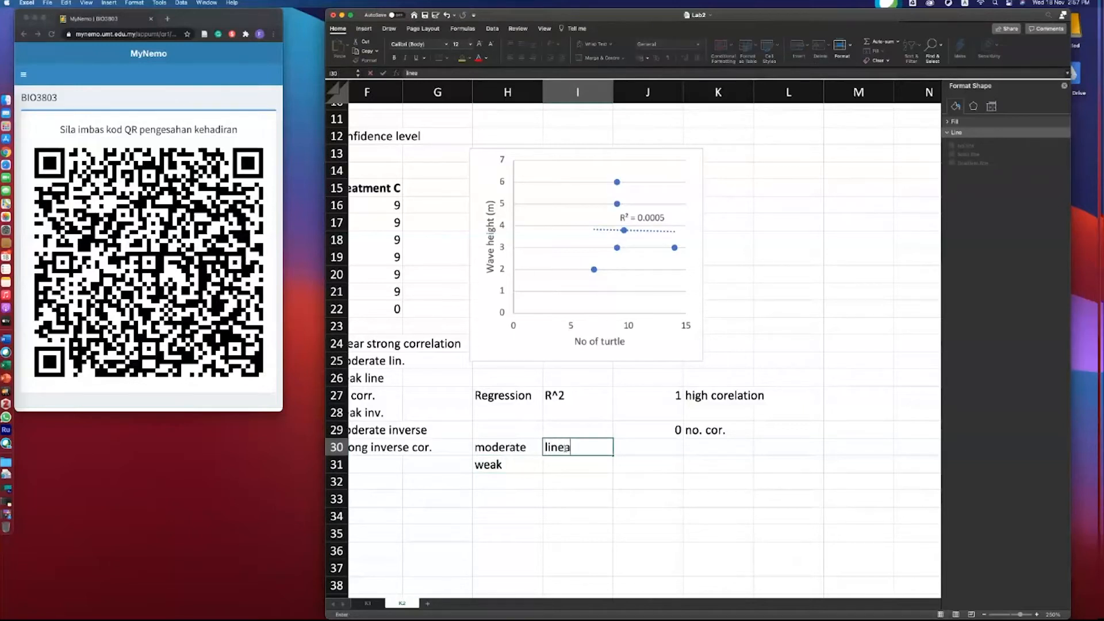
pyautogui.click(570, 463)
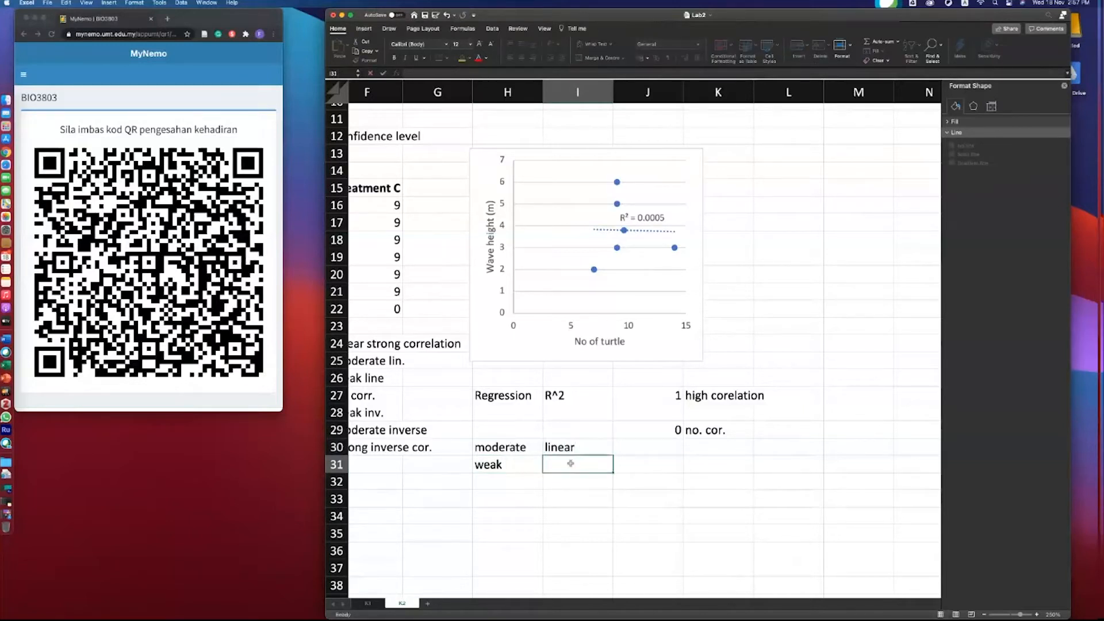
pyautogui.write('iinear')
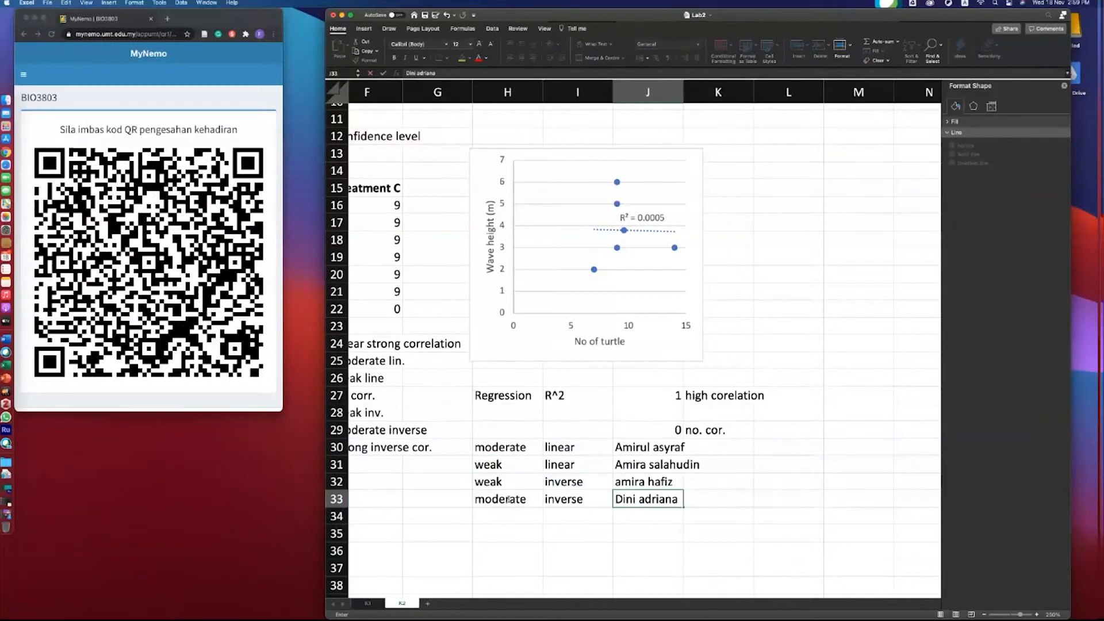
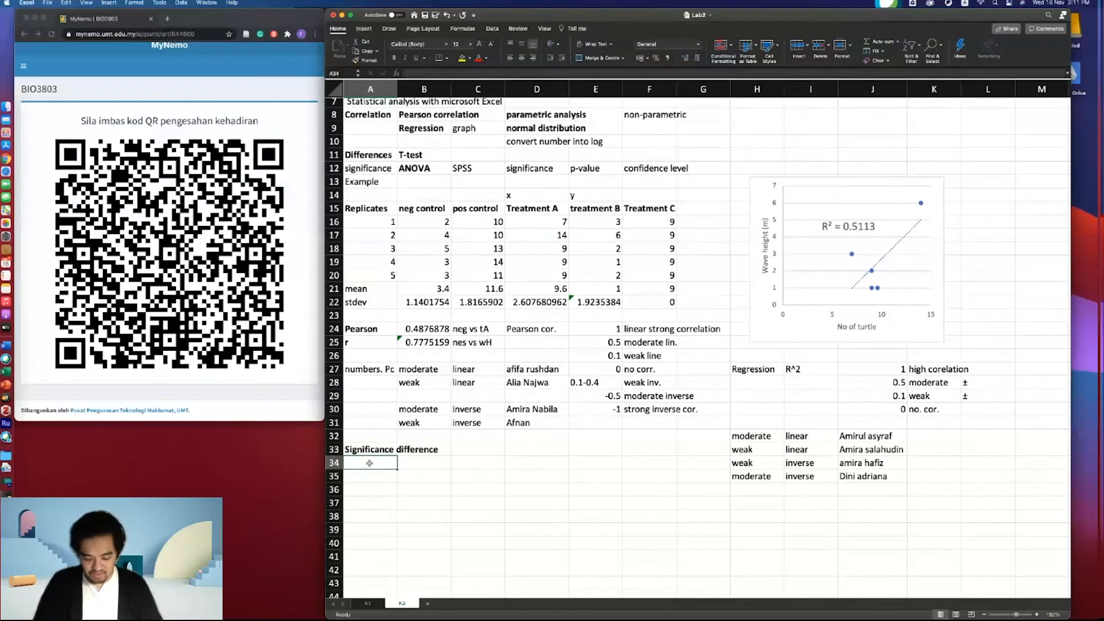
# - Label A34 ttest and start a T.TEST formula in B34 comparing ranges B16:B20 and D16:D20
pyautogui.press('Return')
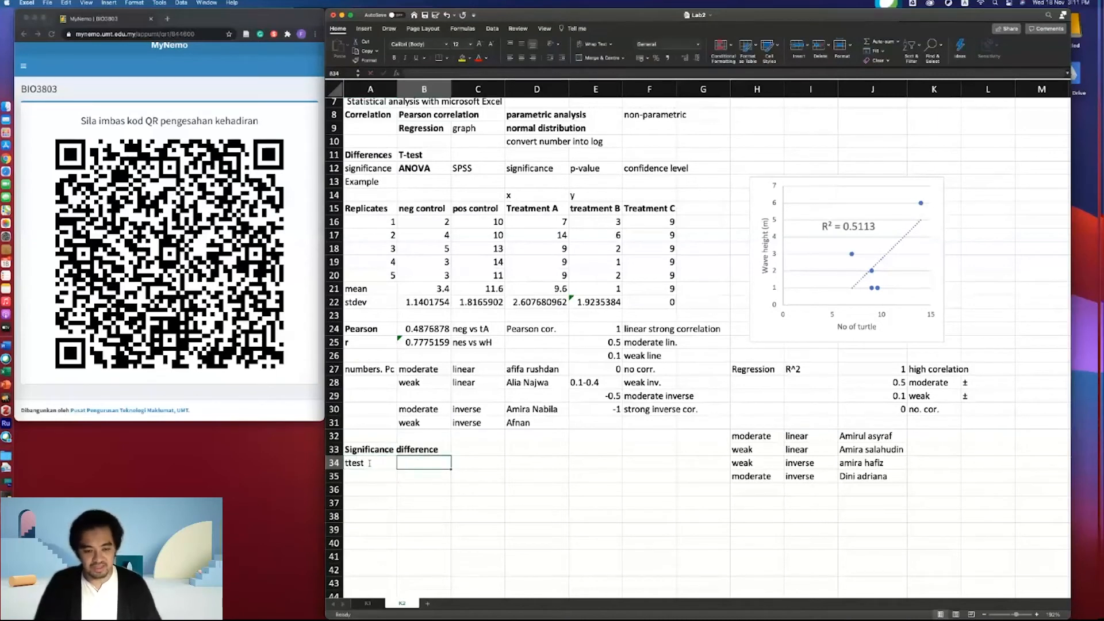
pyautogui.press('Up')
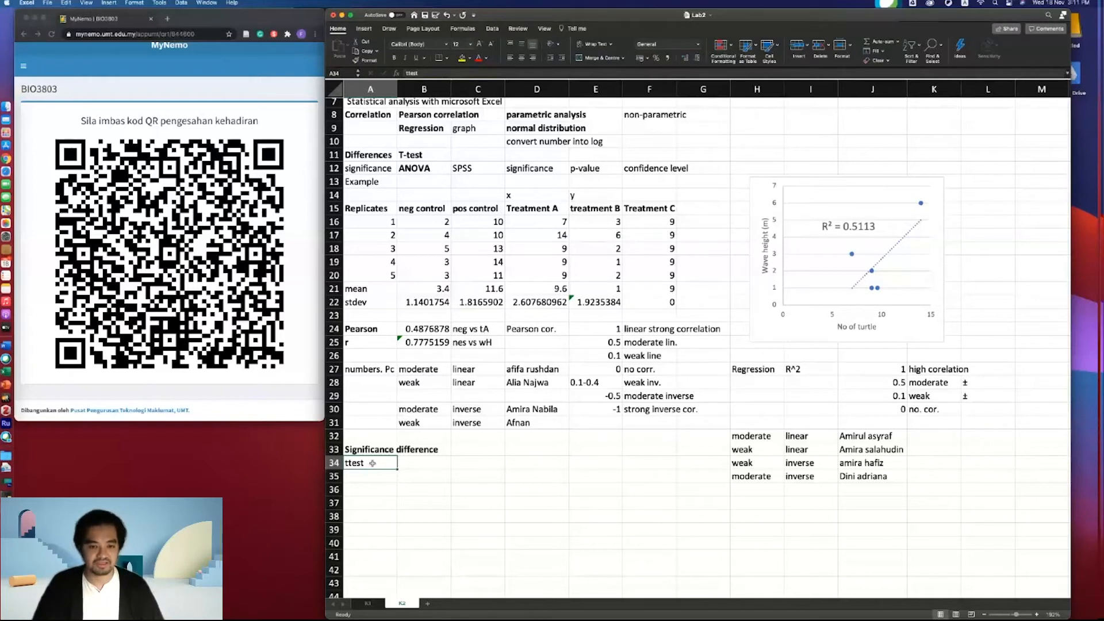
pyautogui.click(406, 464)
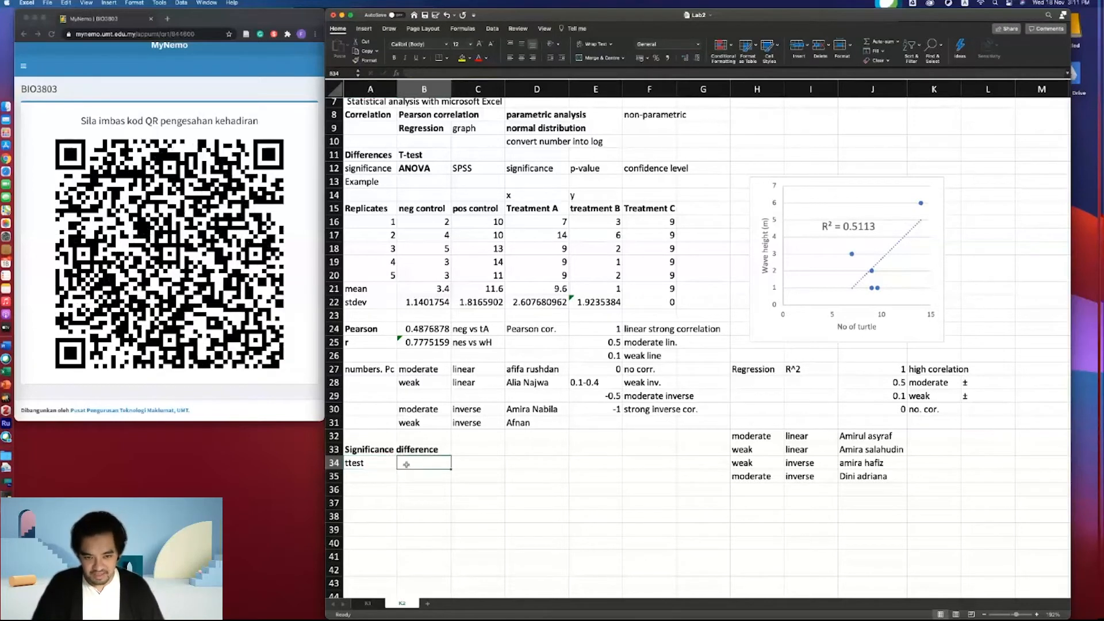
pyautogui.write('=')
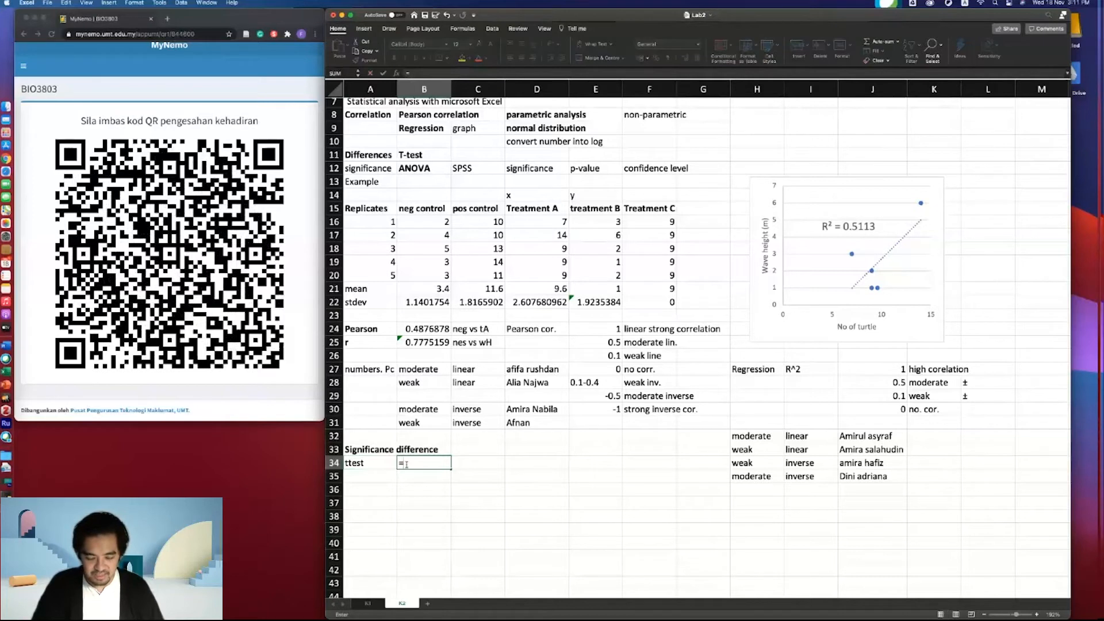
pyautogui.write('t')
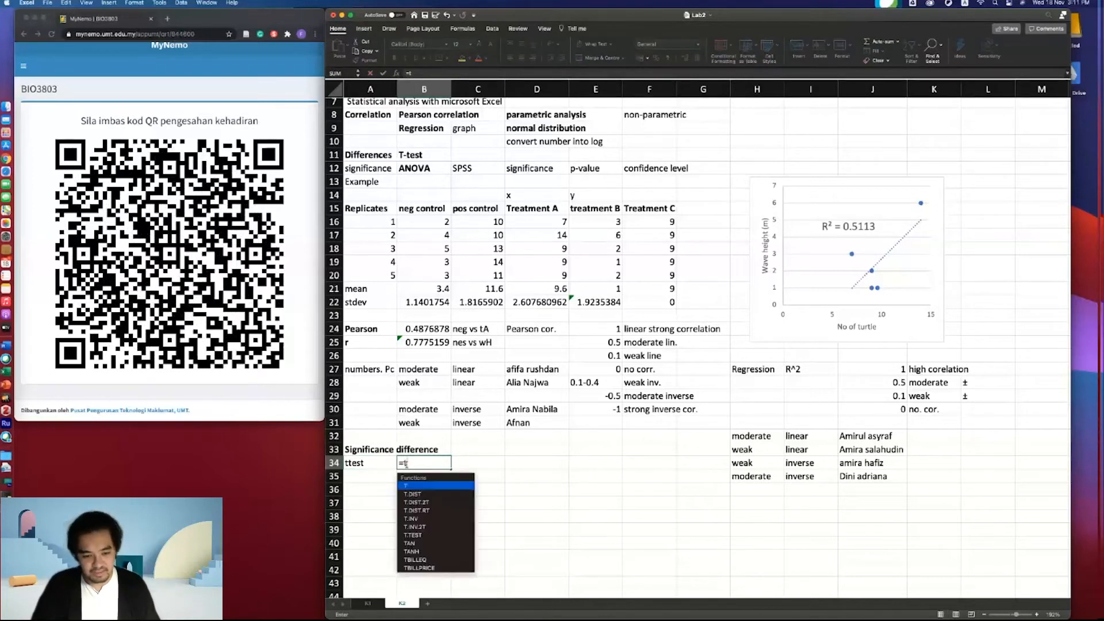
pyautogui.write('.t')
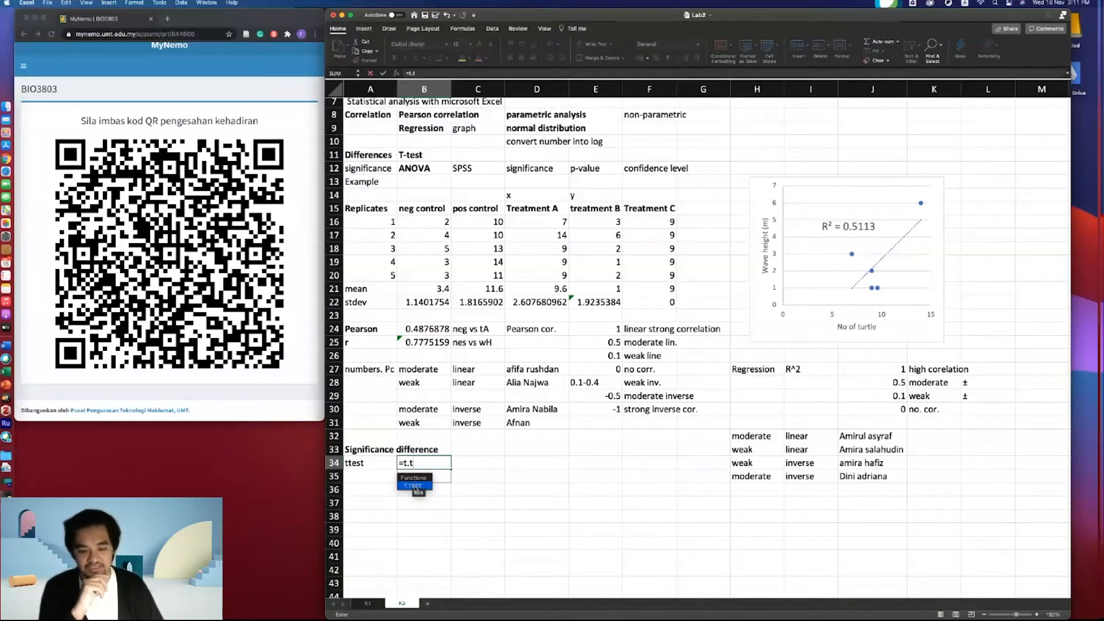
pyautogui.write('e')
pyautogui.doubleClick(415, 486)
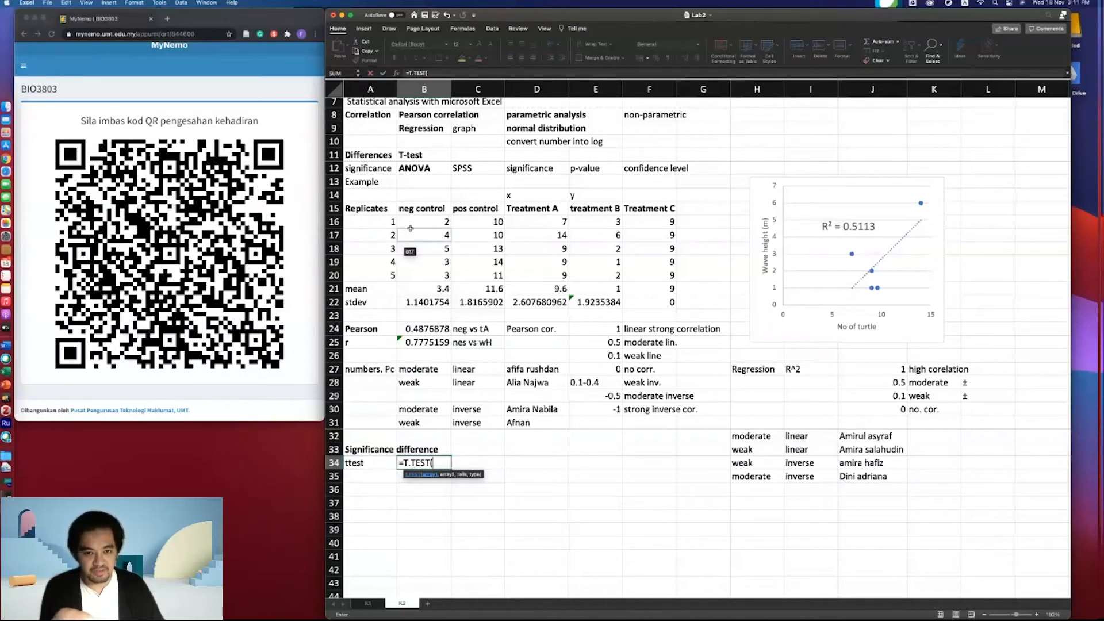
pyautogui.moveTo(419, 215); pyautogui.dragTo(425, 276)
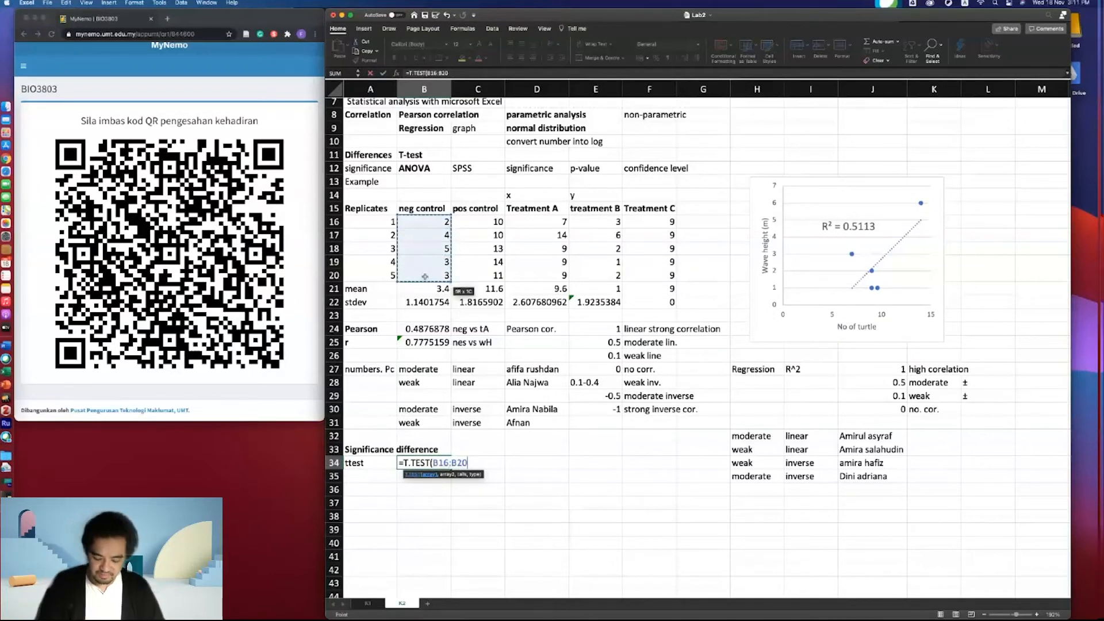
pyautogui.write(',')
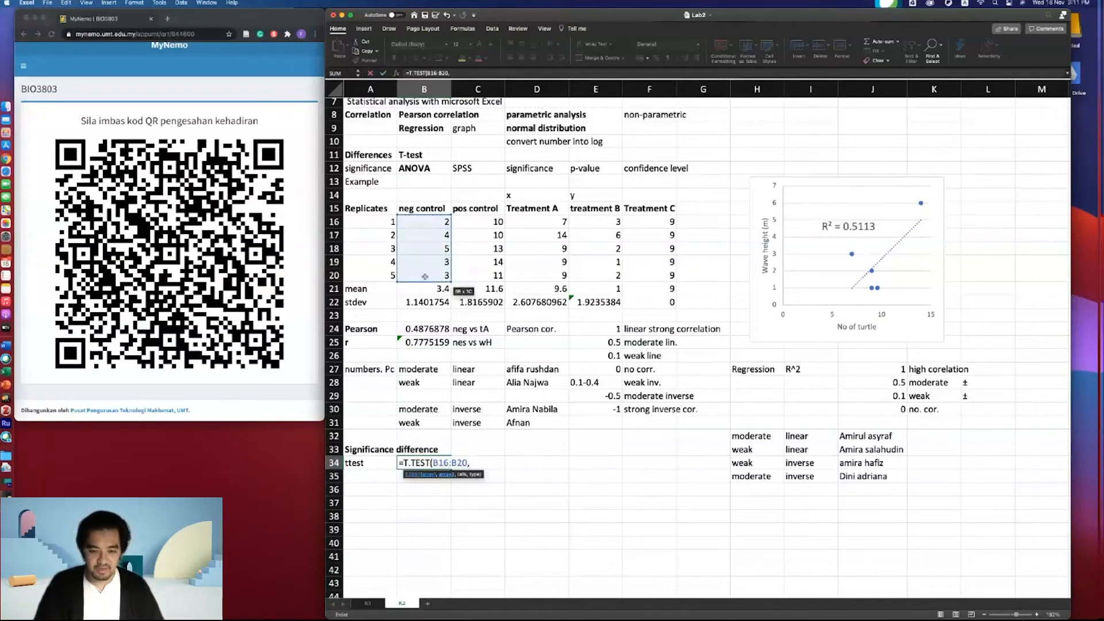
pyautogui.moveTo(522, 225); pyautogui.dragTo(529, 268)
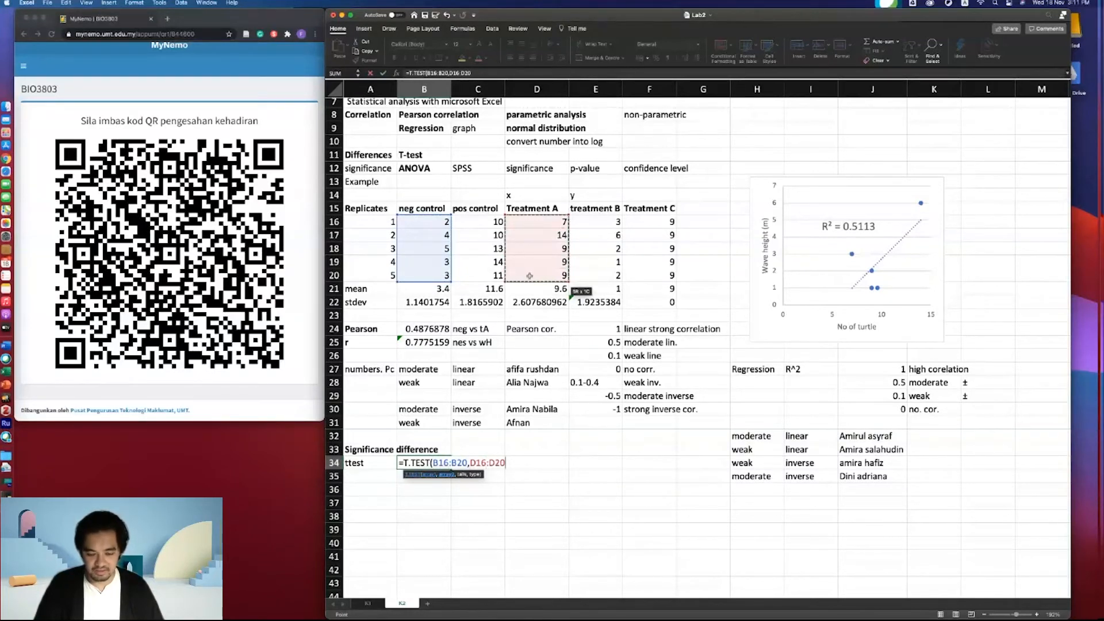
# - Complete the T.TEST in B34 with 2 tails and test type 3, consulting the function help for the arguments
pyautogui.click(416, 475)
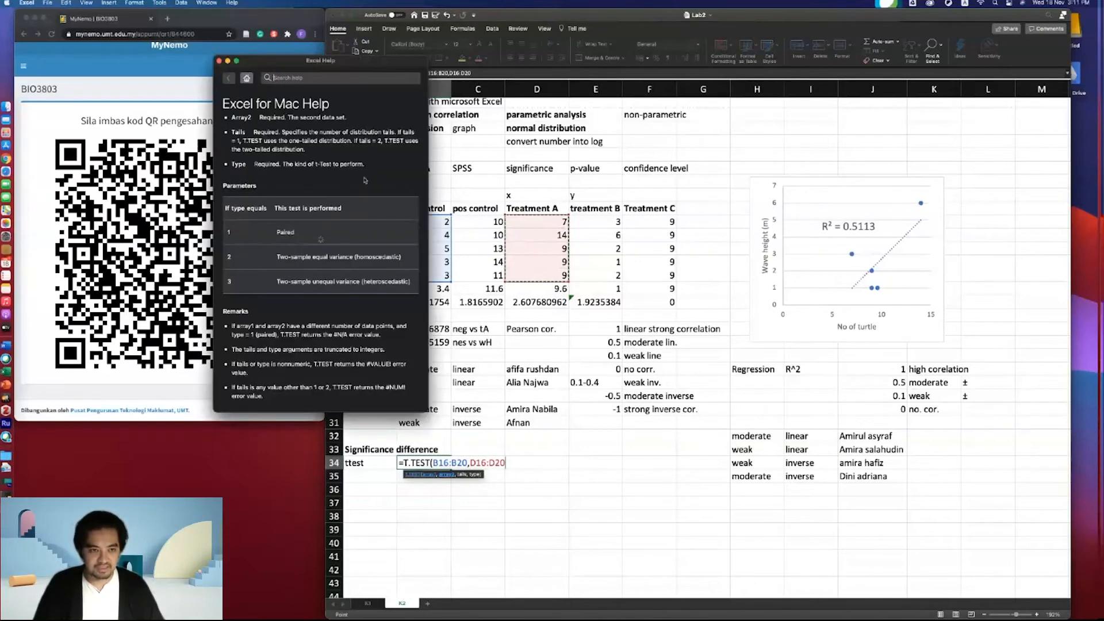
pyautogui.scroll(3, 353, 147)
pyautogui.moveTo(337, 65); pyautogui.dragTo(235, 59)
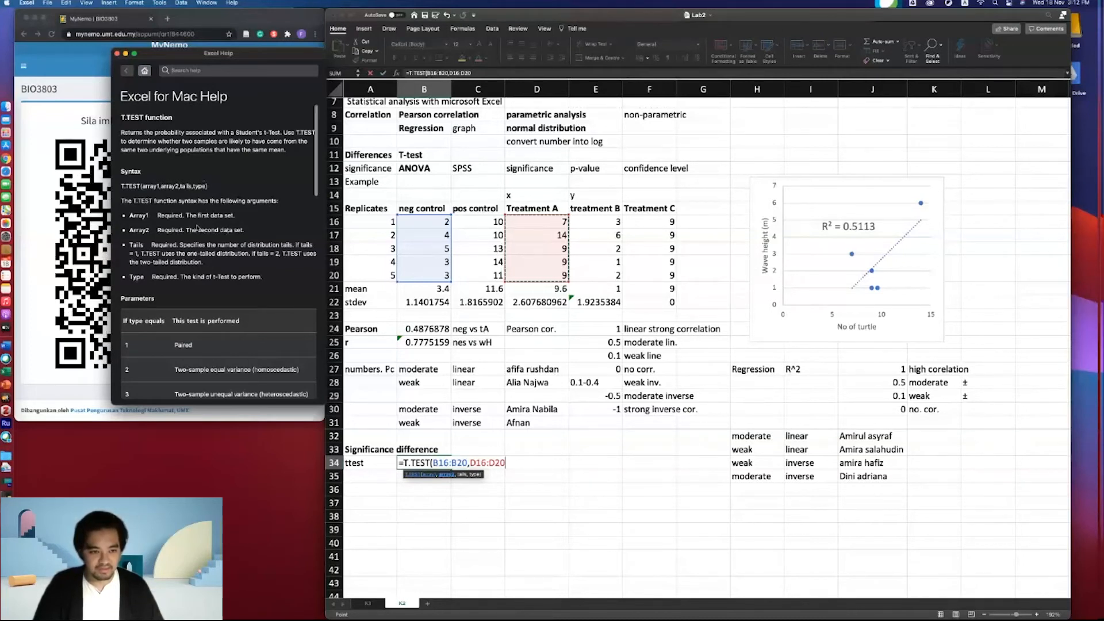
pyautogui.write(',2')
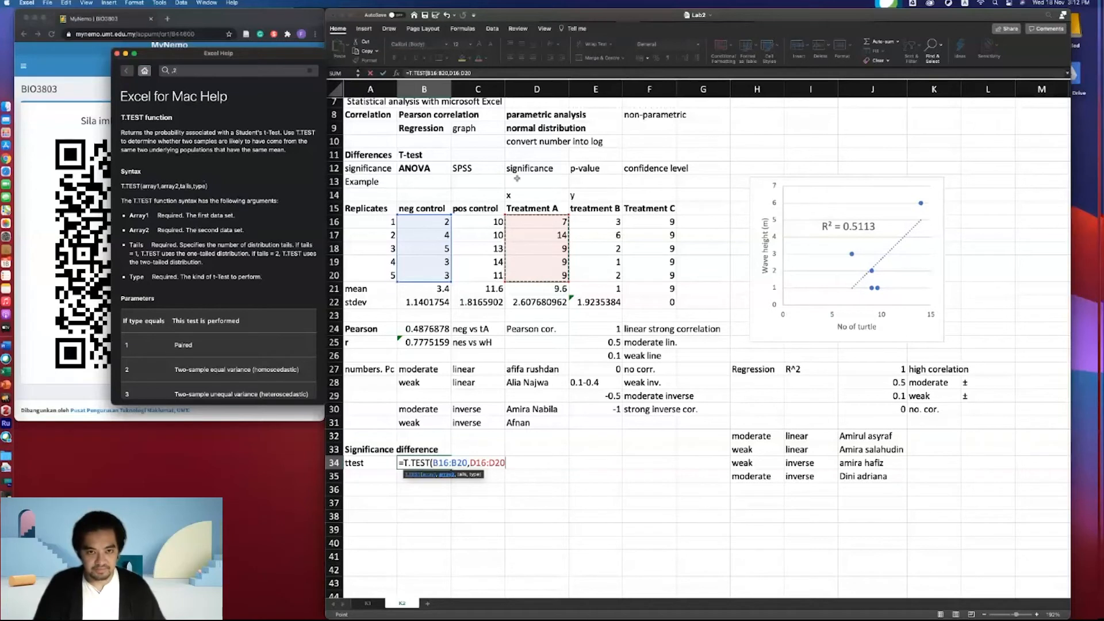
pyautogui.click(479, 73)
pyautogui.write(',2')
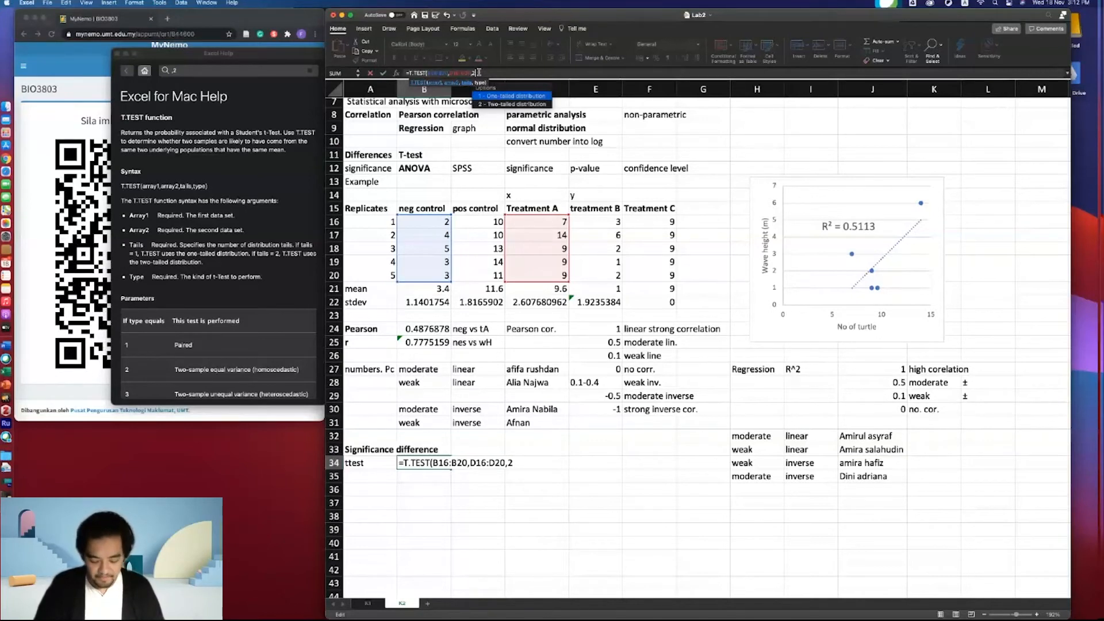
pyautogui.write(',')
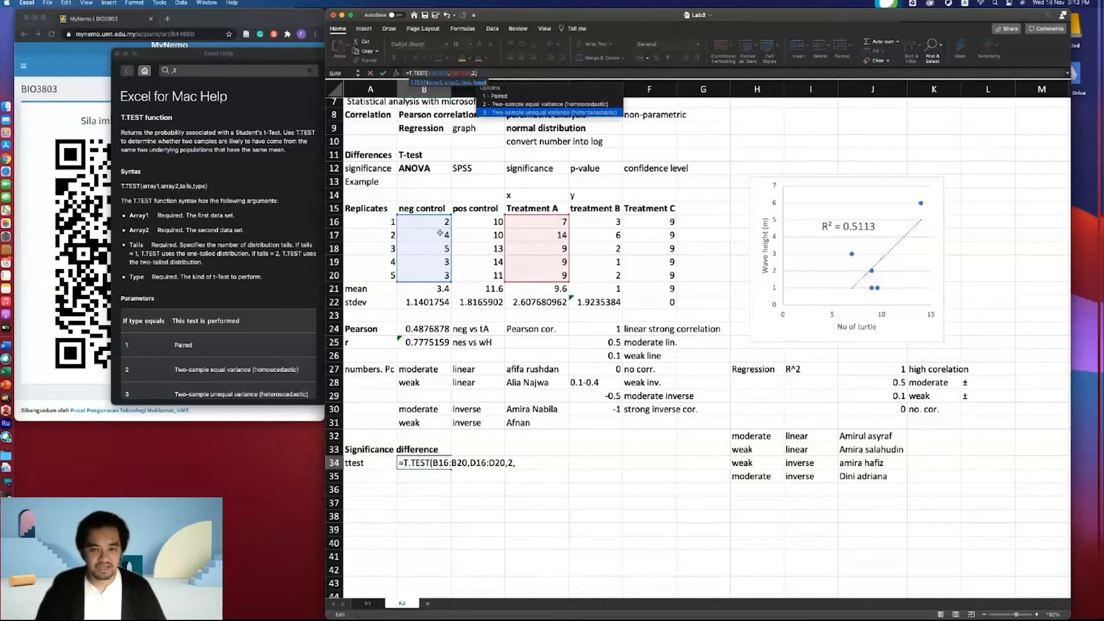
pyautogui.click(414, 314)
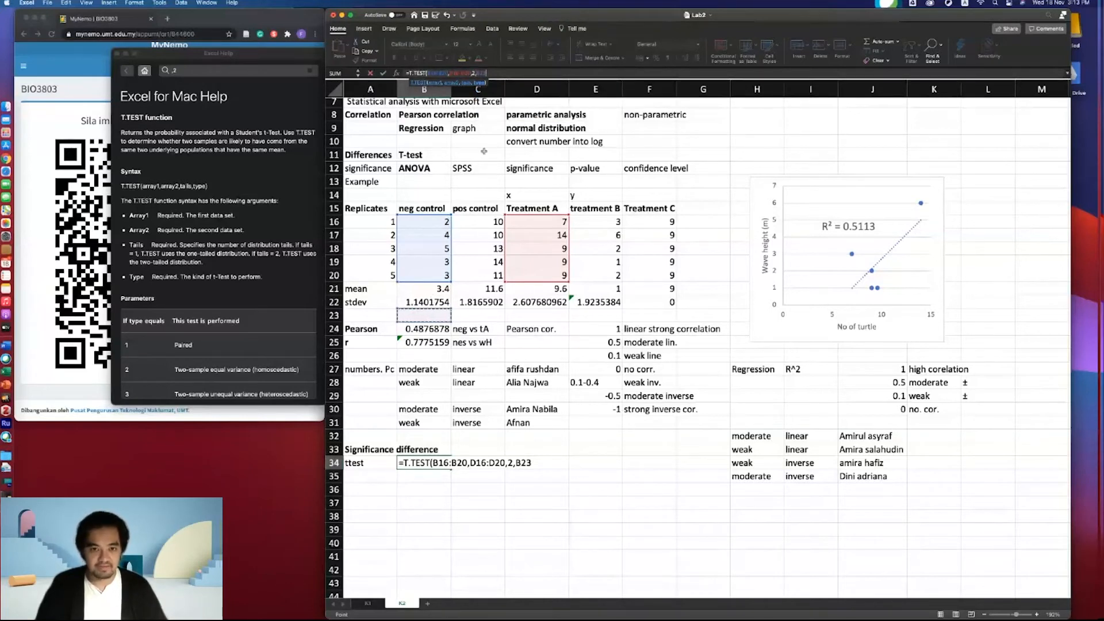
pyautogui.press('BackSpace')
pyautogui.press('BackSpace')
pyautogui.press('BackSpace')
pyautogui.write('3)')
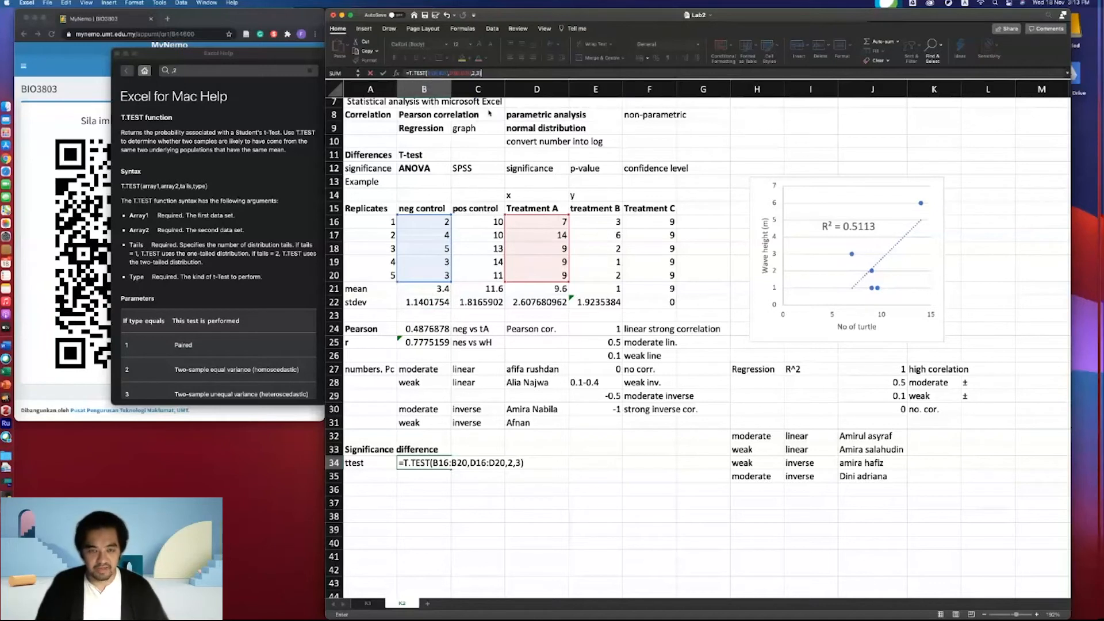
pyautogui.press('Return')
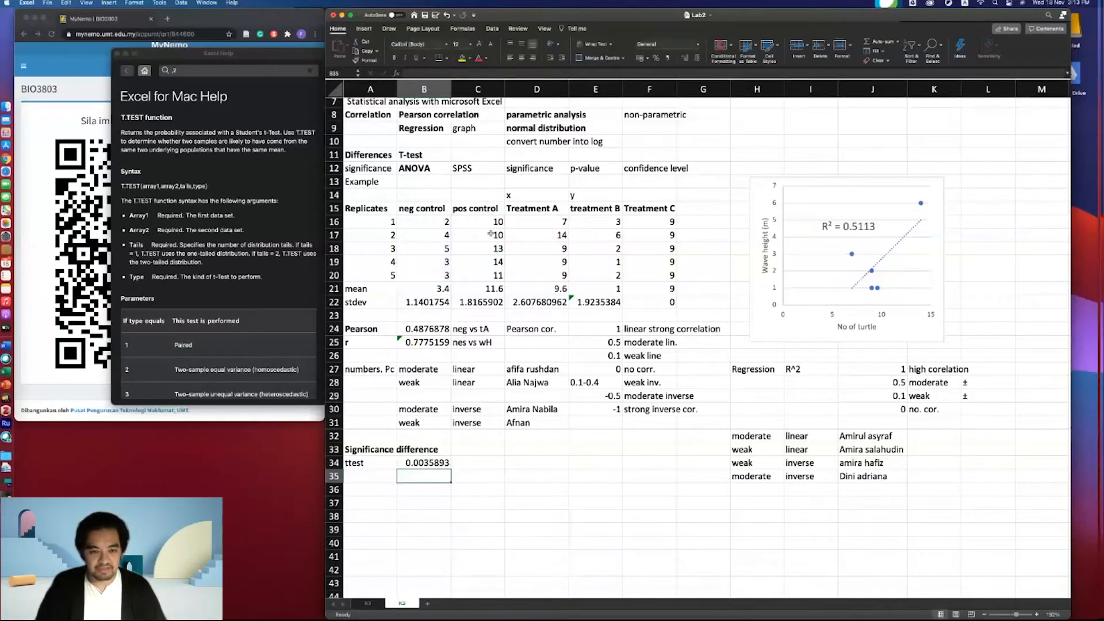
# - Label cell A23 variance
pyautogui.click(419, 316)
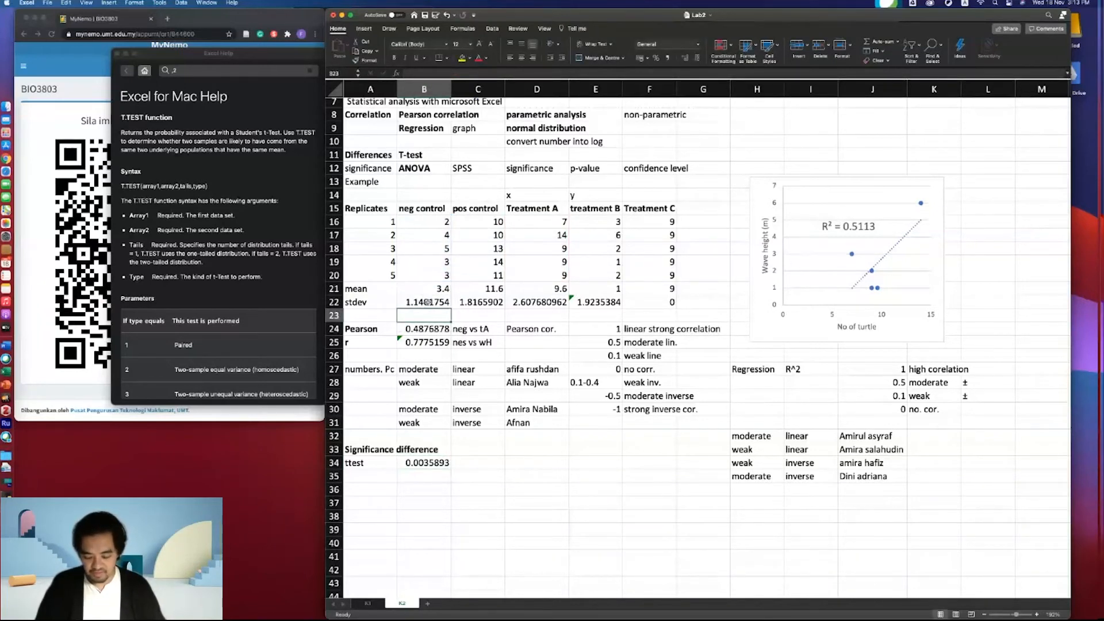
pyautogui.write('=var')
pyautogui.press('BackSpace')
pyautogui.press('BackSpace')
pyautogui.press('BackSpace')
pyautogui.press('BackSpace')
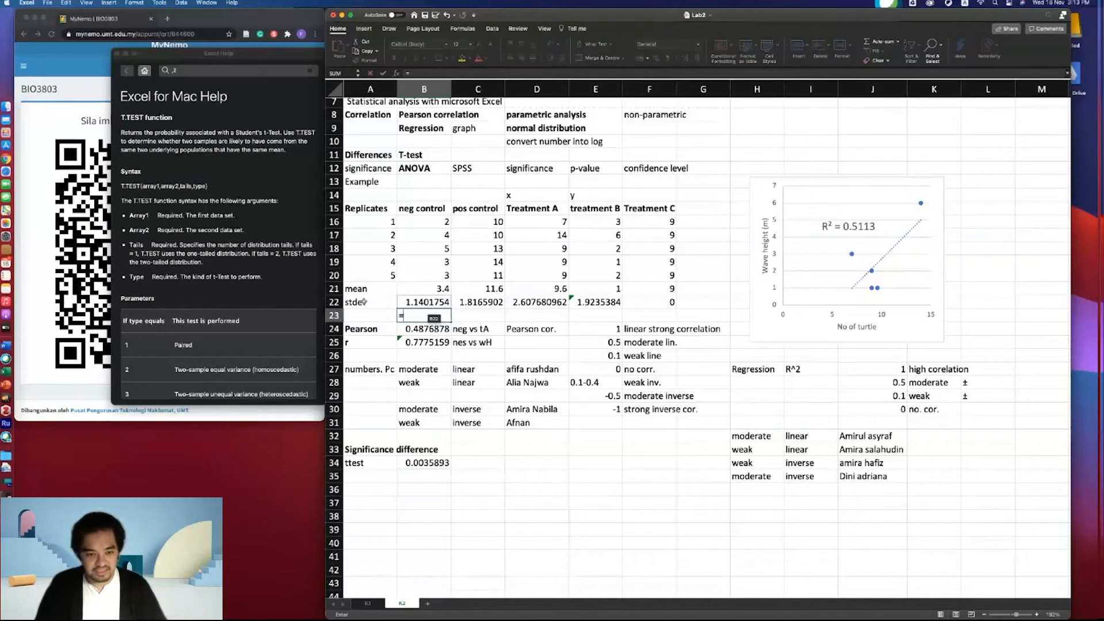
pyautogui.click(377, 316)
pyautogui.write('var')
pyautogui.press('Tab')
pyautogui.click(376, 315)
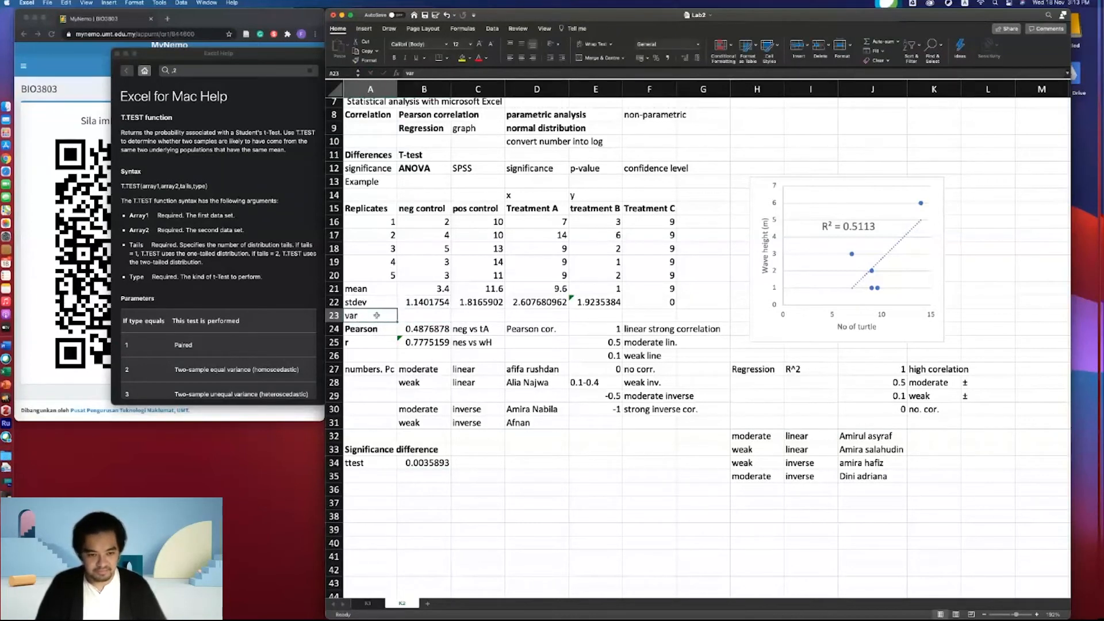
pyautogui.doubleClick(377, 315)
pyautogui.write('laariance')
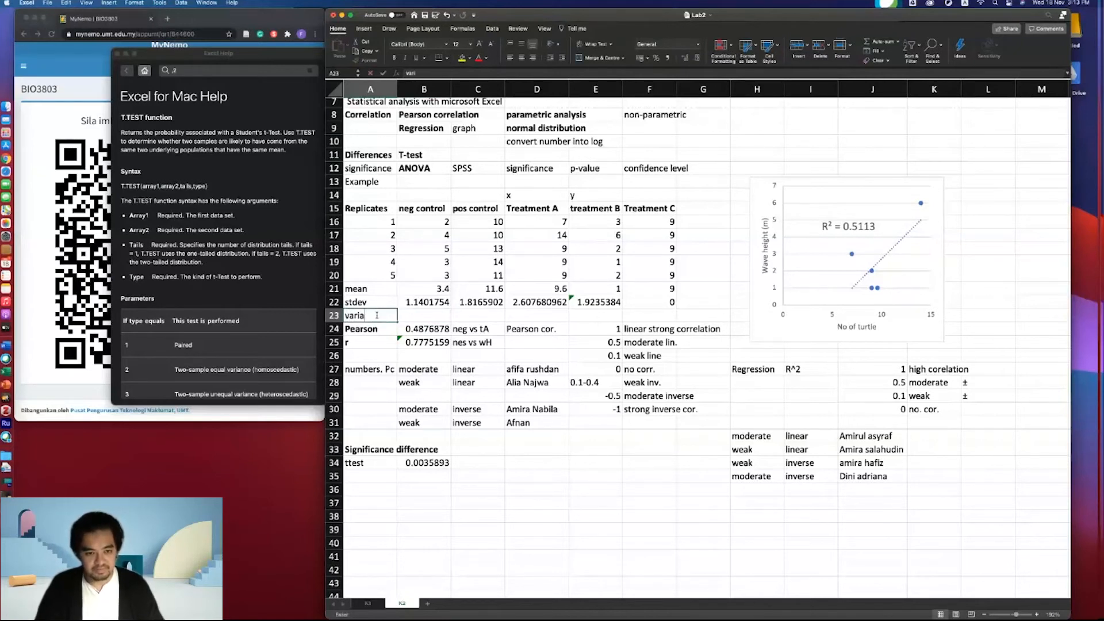
pyautogui.press('Tab')
# - Calculate the variance of B16:B20 in B23 with the VAR function
pyautogui.write('=')
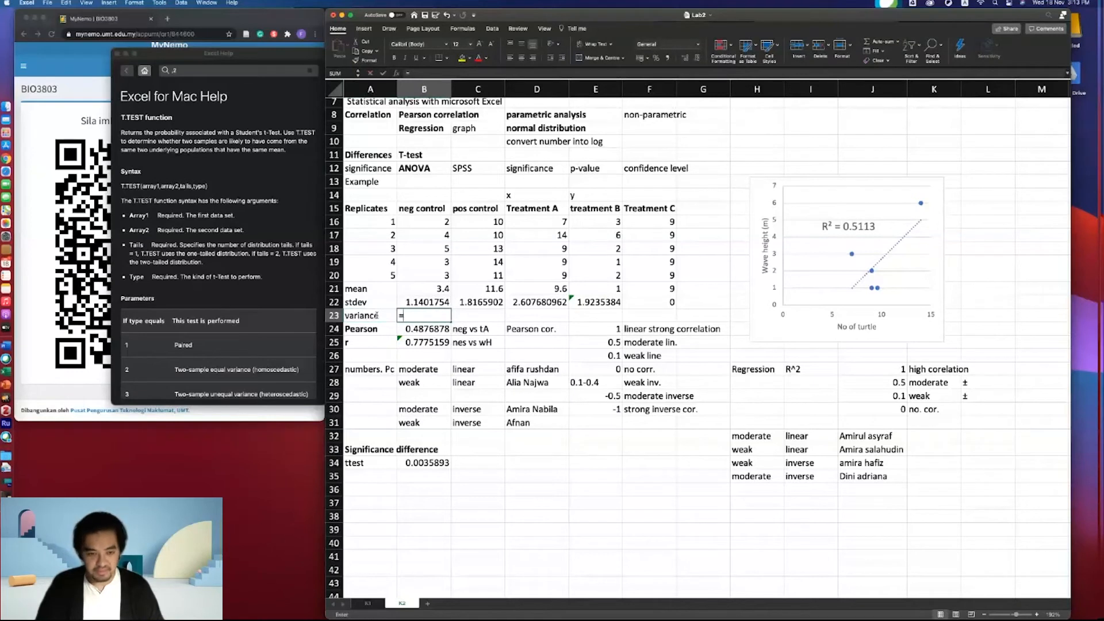
pyautogui.write('var')
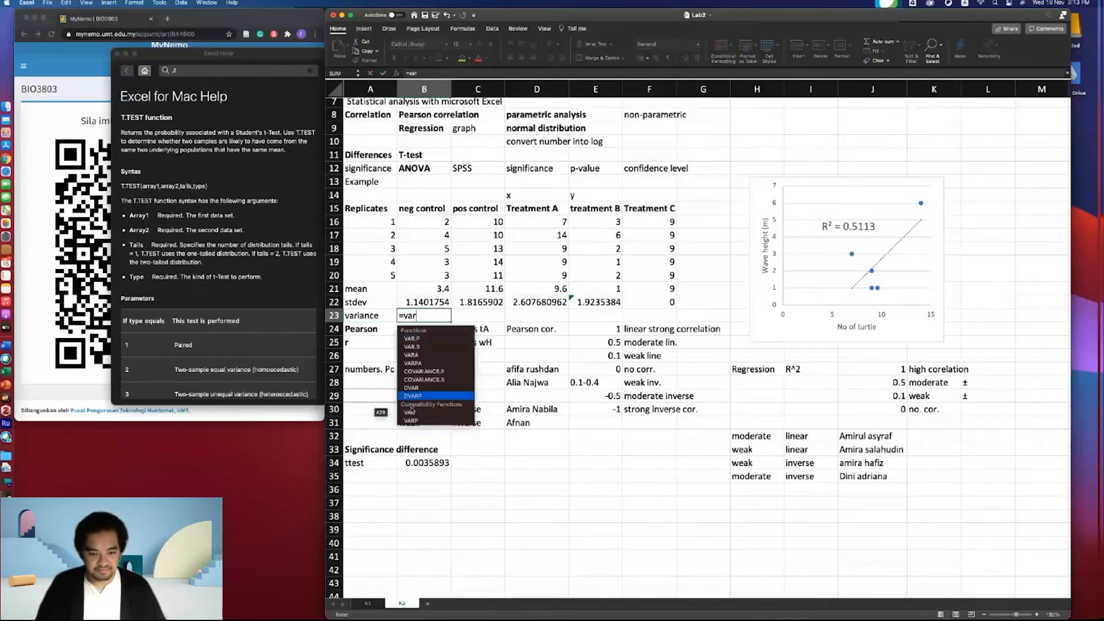
pyautogui.doubleClick(411, 412)
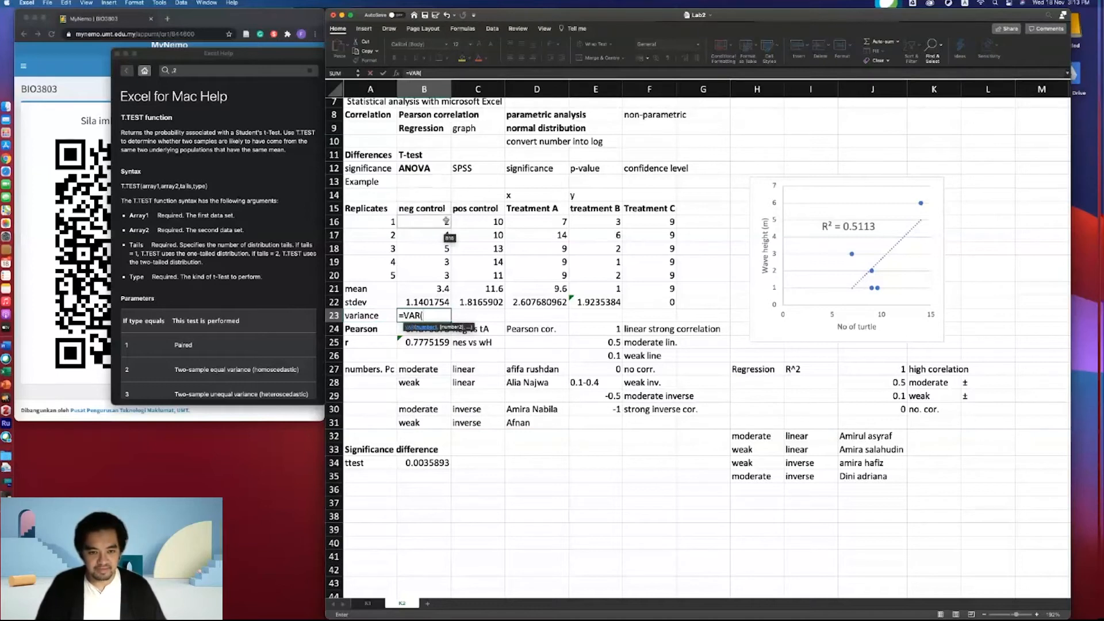
pyautogui.moveTo(446, 222); pyautogui.dragTo(448, 272)
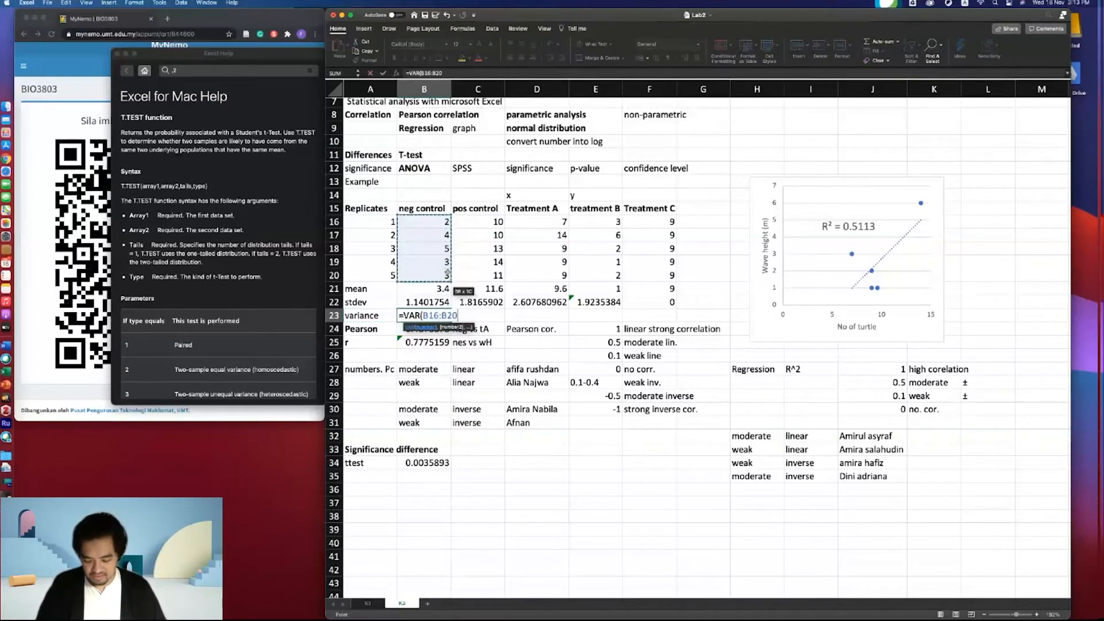
pyautogui.press('Return')
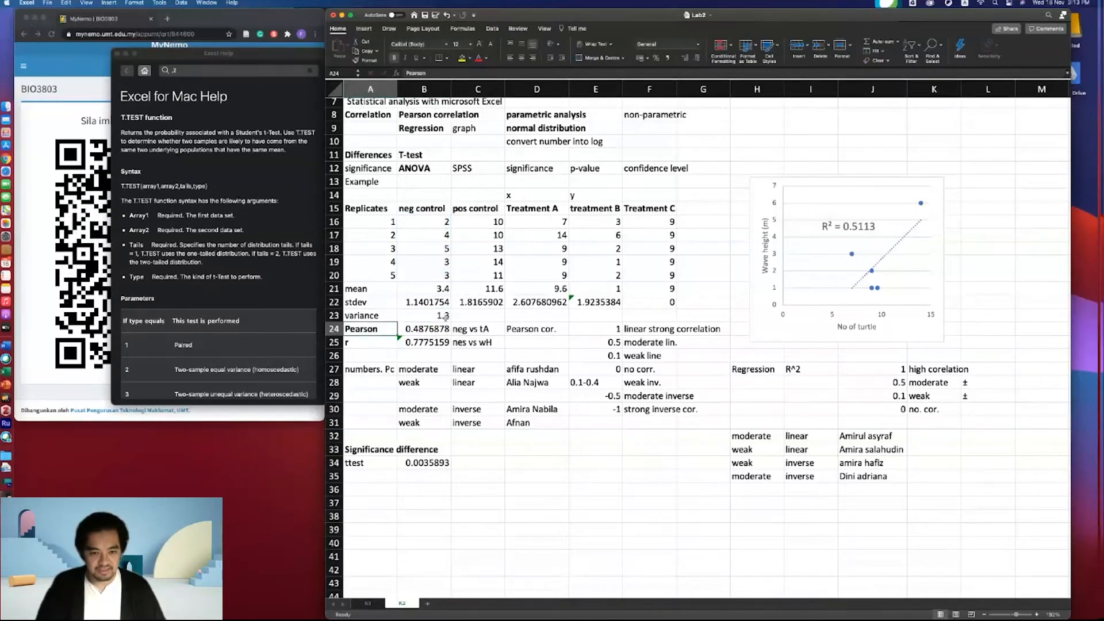
# - Fill the variance formula from B23 across to F23
pyautogui.click(443, 315)
pyautogui.moveTo(451, 321); pyautogui.dragTo(653, 308)
pyautogui.click(553, 316)
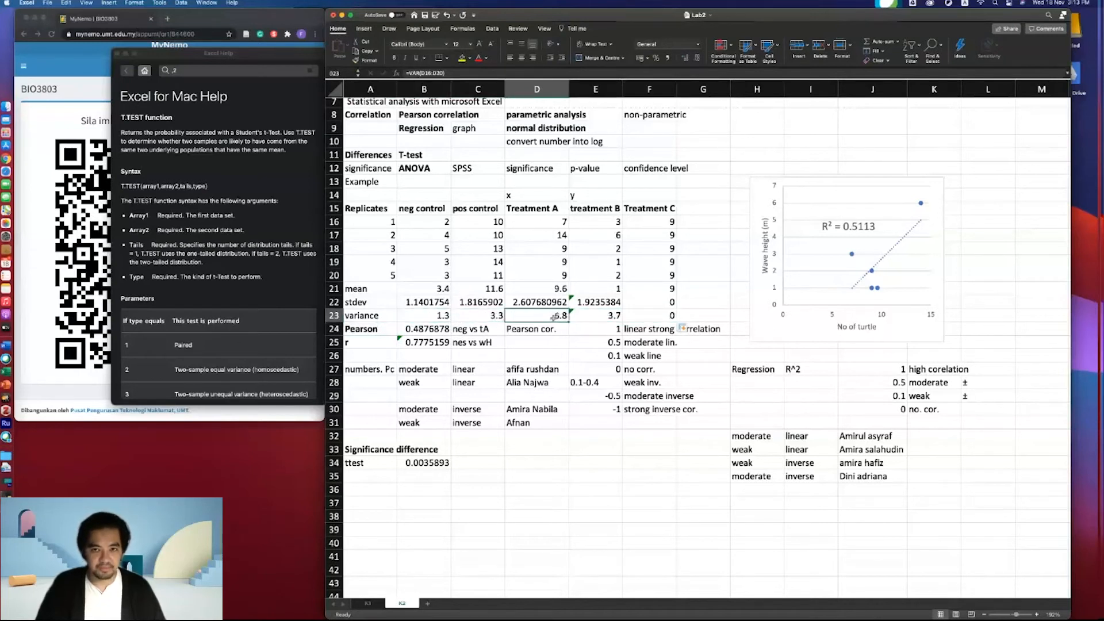
pyautogui.scroll(-2, 173, 345)
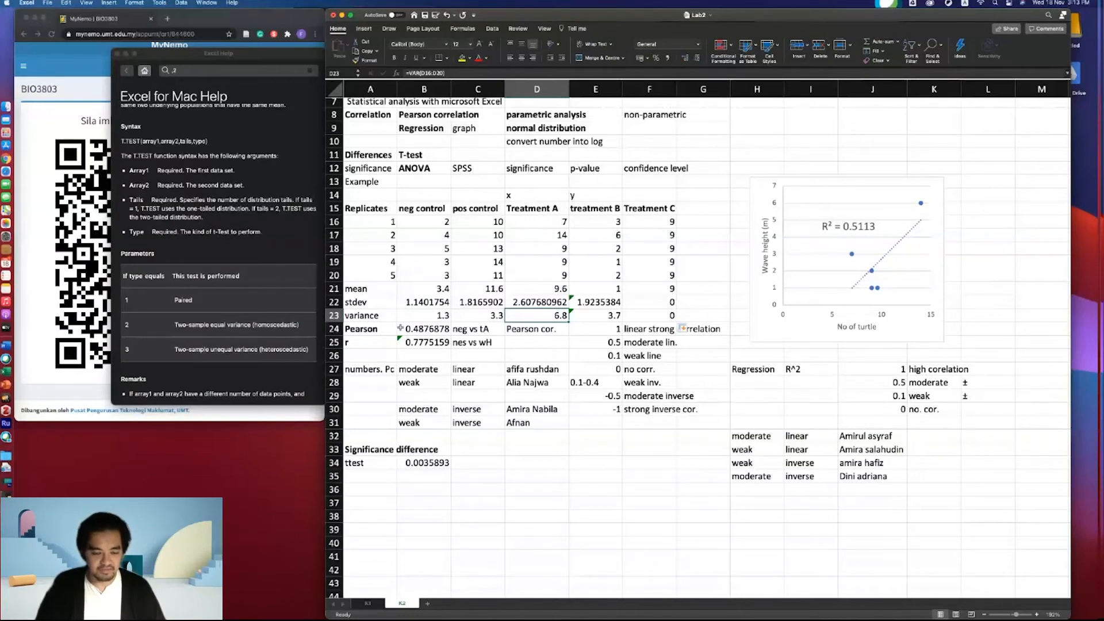
# - Enter p-value in C34 beside the t-test result
pyautogui.click(424, 463)
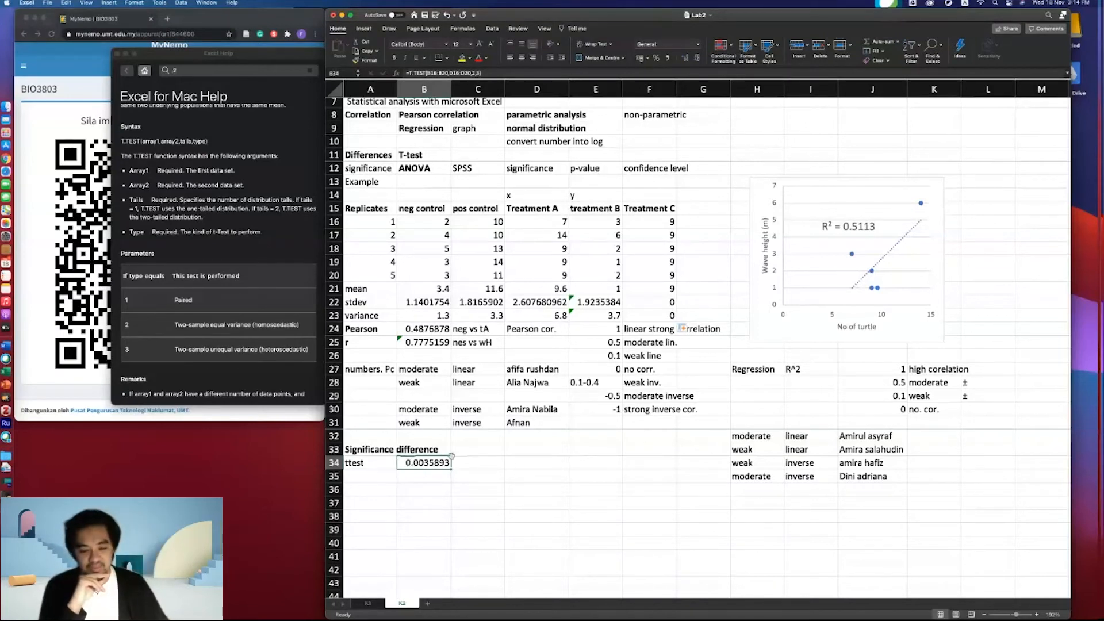
pyautogui.moveTo(473, 463); pyautogui.dragTo(415, 463)
pyautogui.click(476, 464)
pyautogui.click(418, 461)
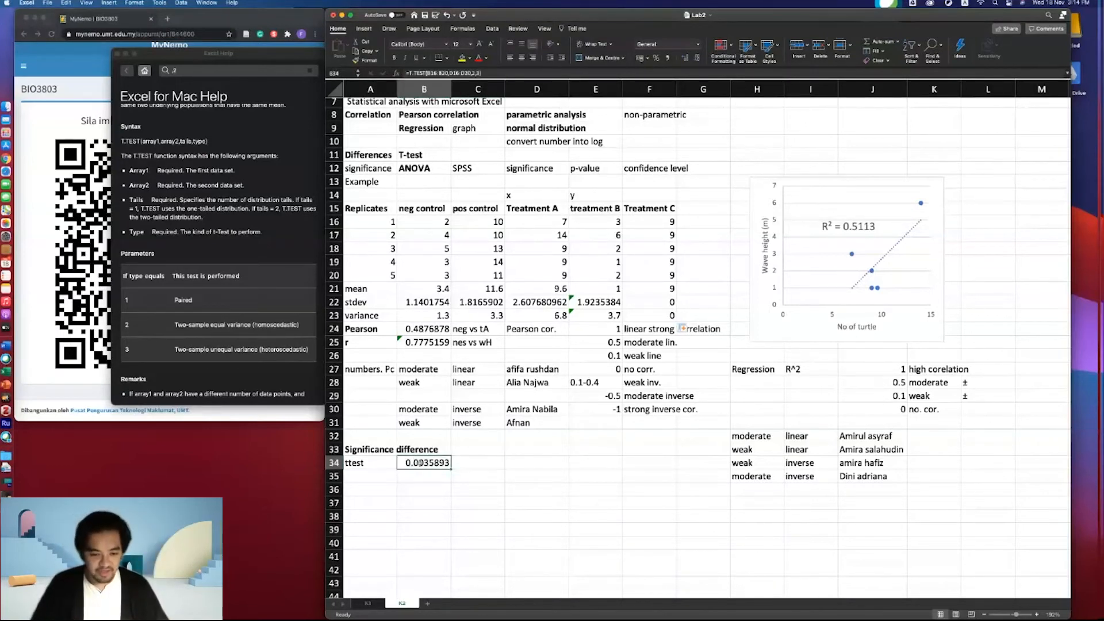
pyautogui.click(471, 463)
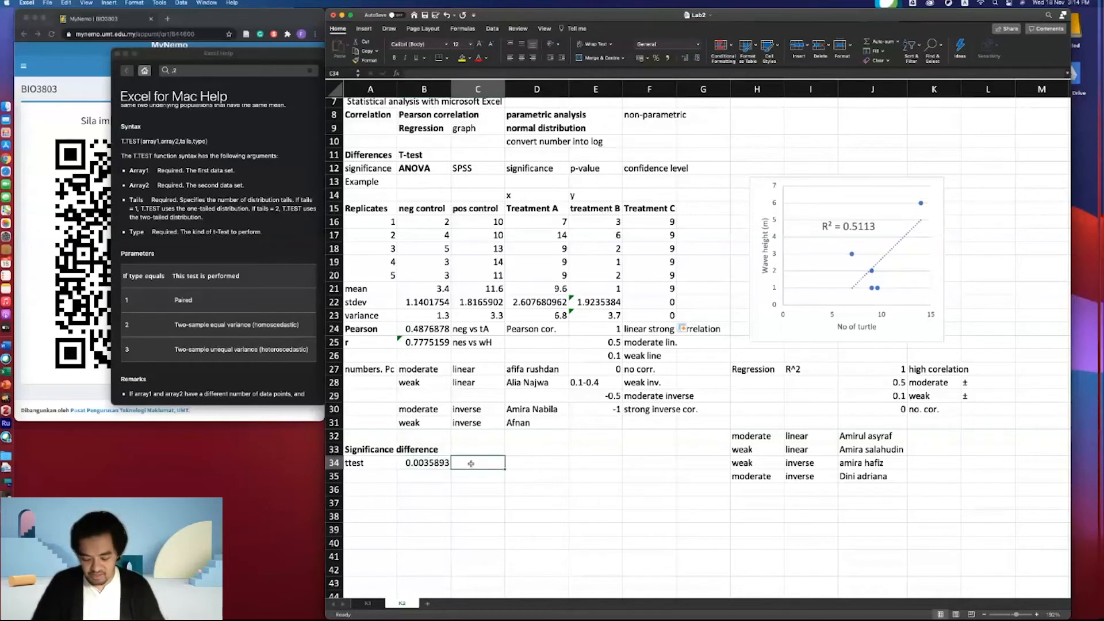
pyautogui.write('p-value')
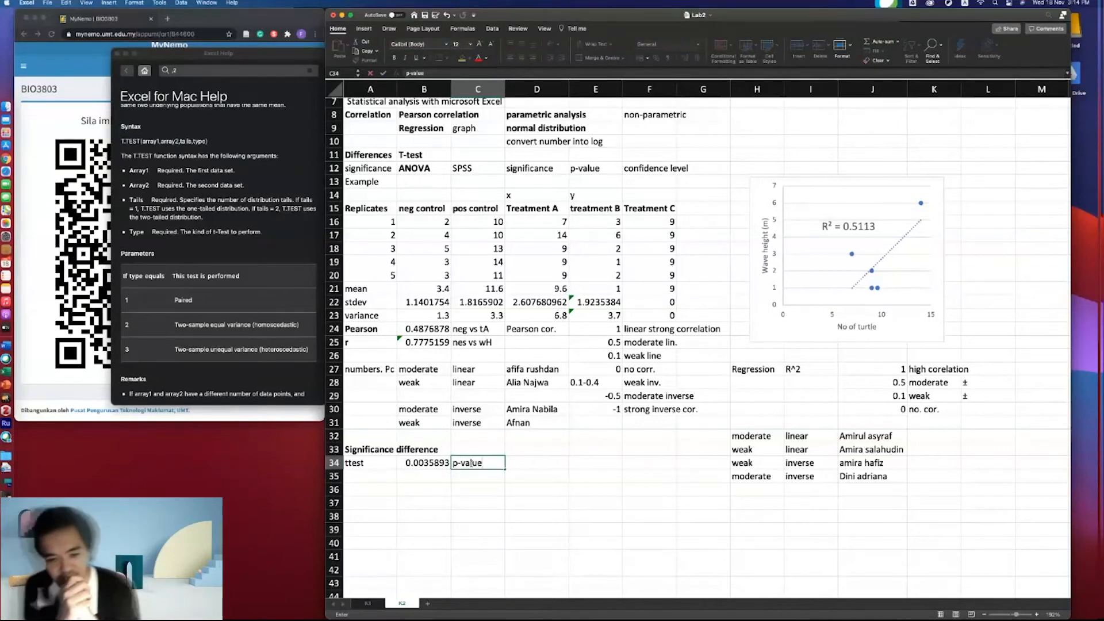
# - Enter confidence level in D34
pyautogui.click(511, 465)
pyautogui.write('confidence level')
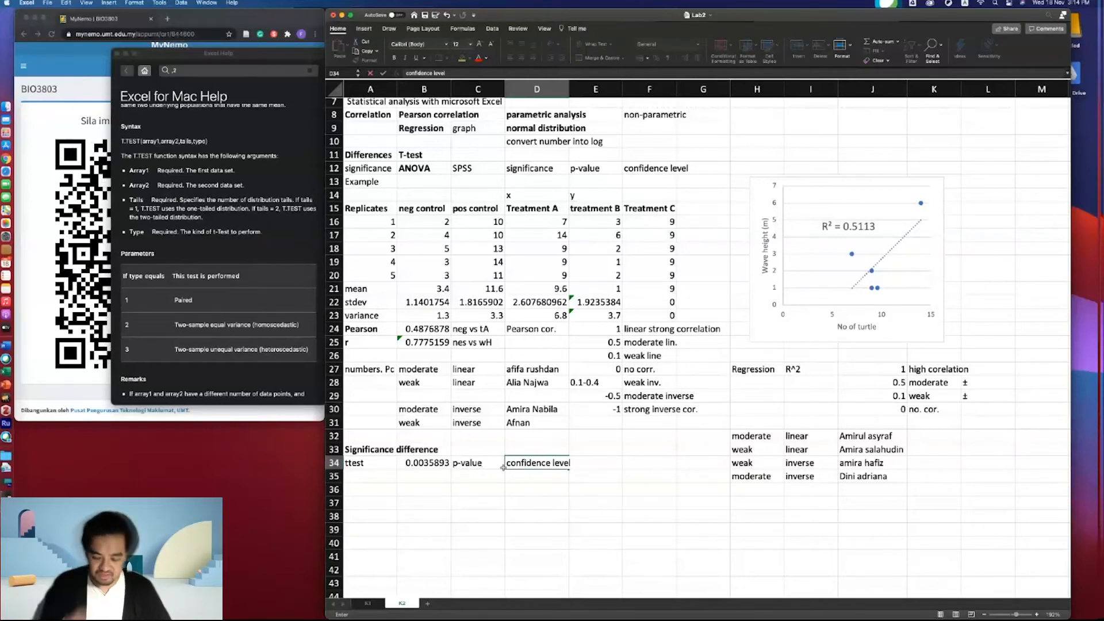
pyautogui.press('Return')
pyautogui.click(532, 464)
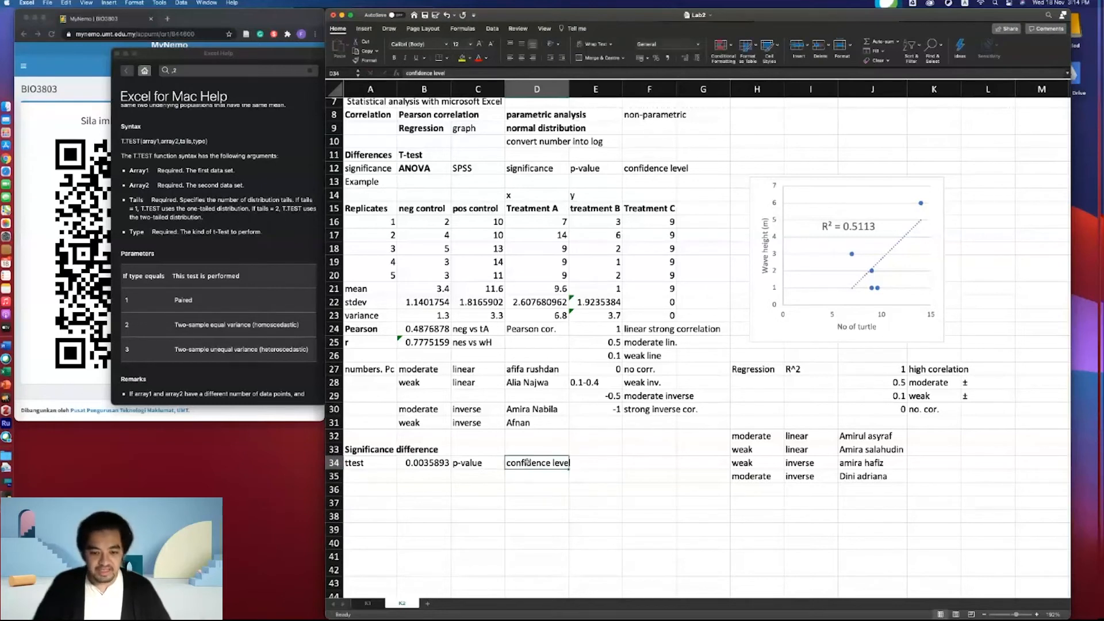
# - Widen column E and enter "Pvalue <0.05" in E34 beside the confidence level label
pyautogui.click(591, 462)
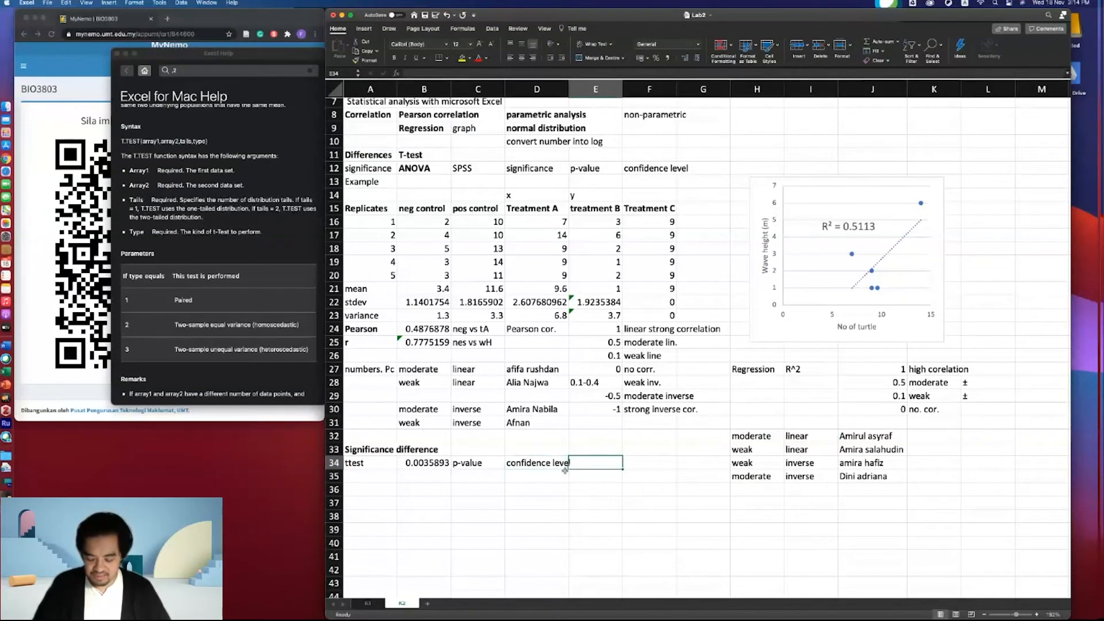
pyautogui.moveTo(569, 87); pyautogui.dragTo(573, 86)
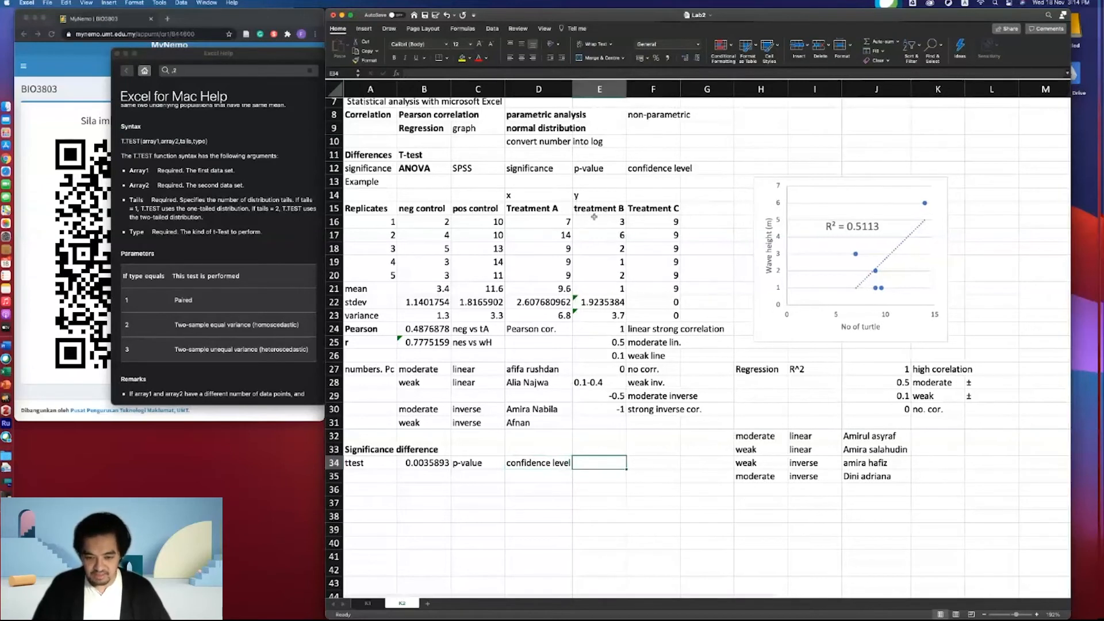
pyautogui.write('p')
pyautogui.write('Pv')
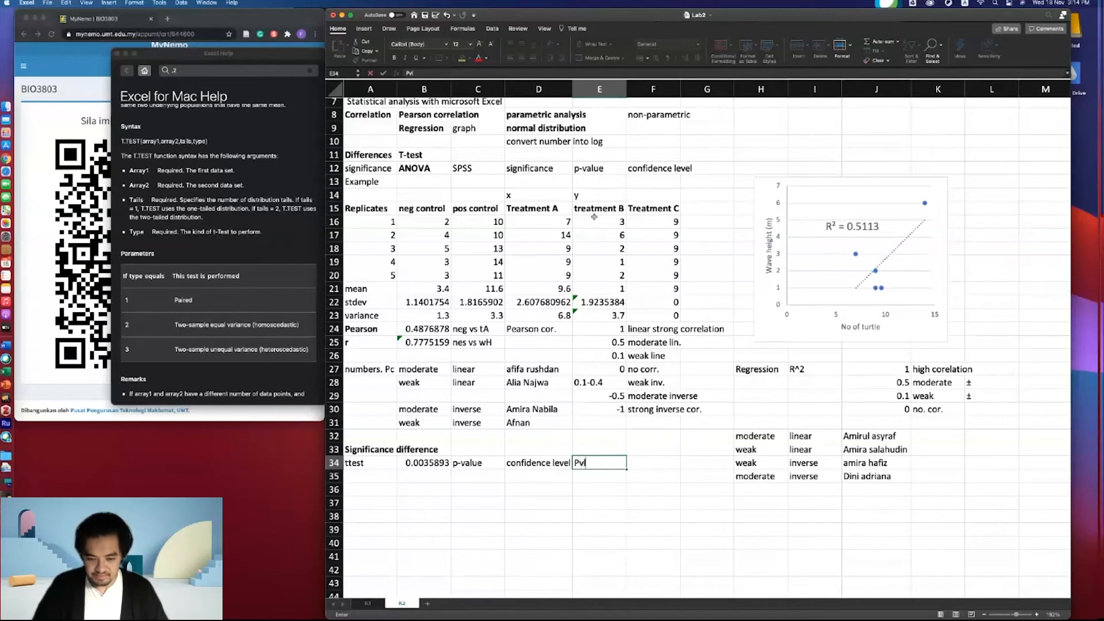
pyautogui.write('v')
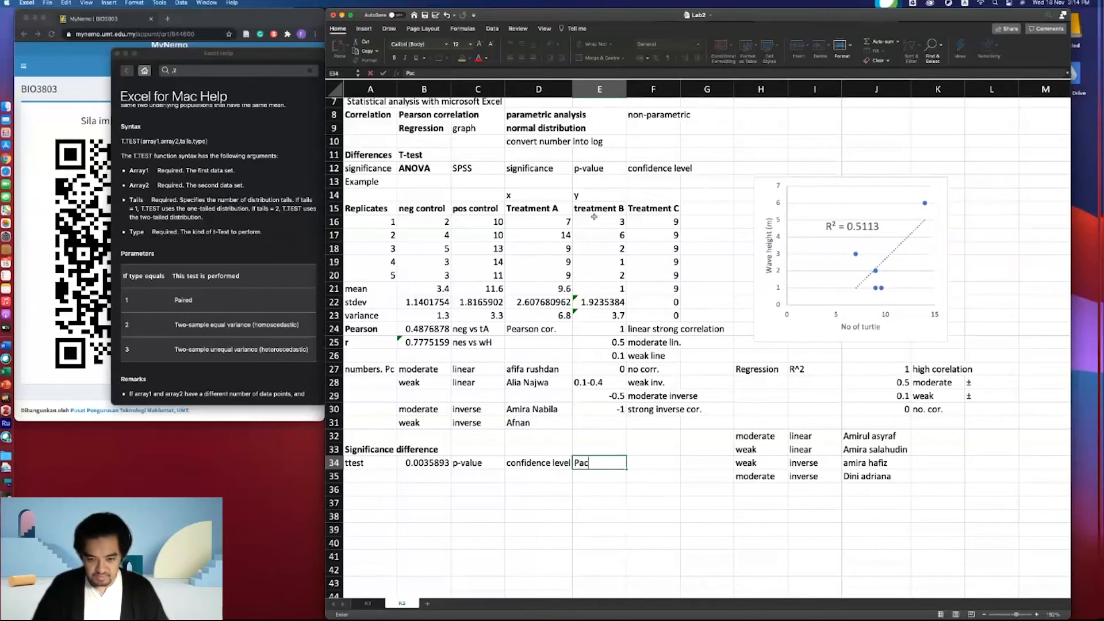
pyautogui.write('alue <0.0')
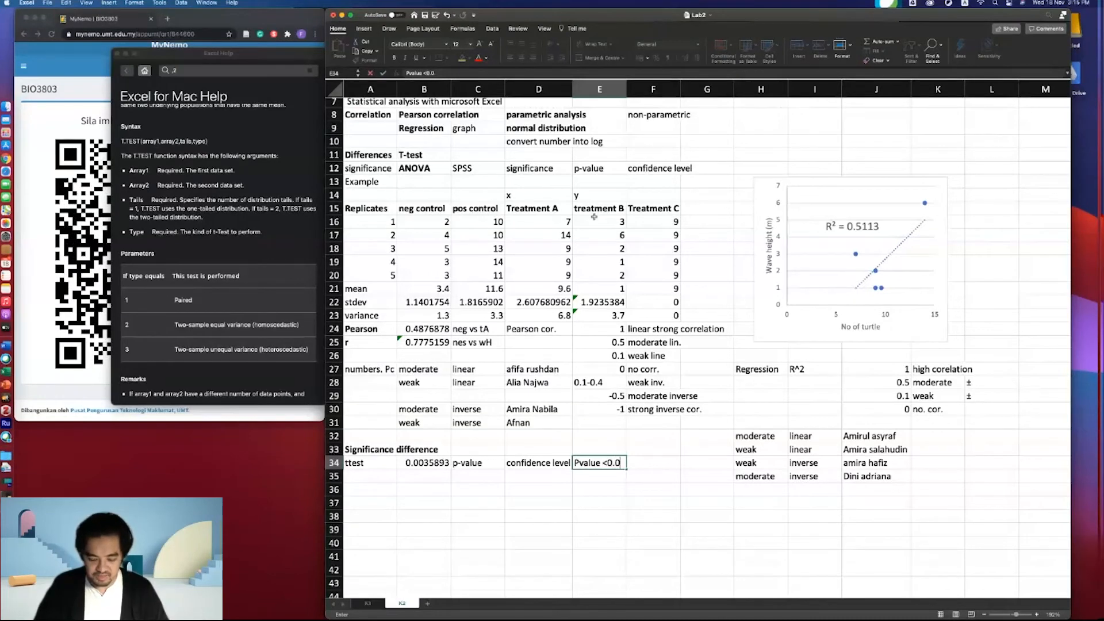
pyautogui.write('5')
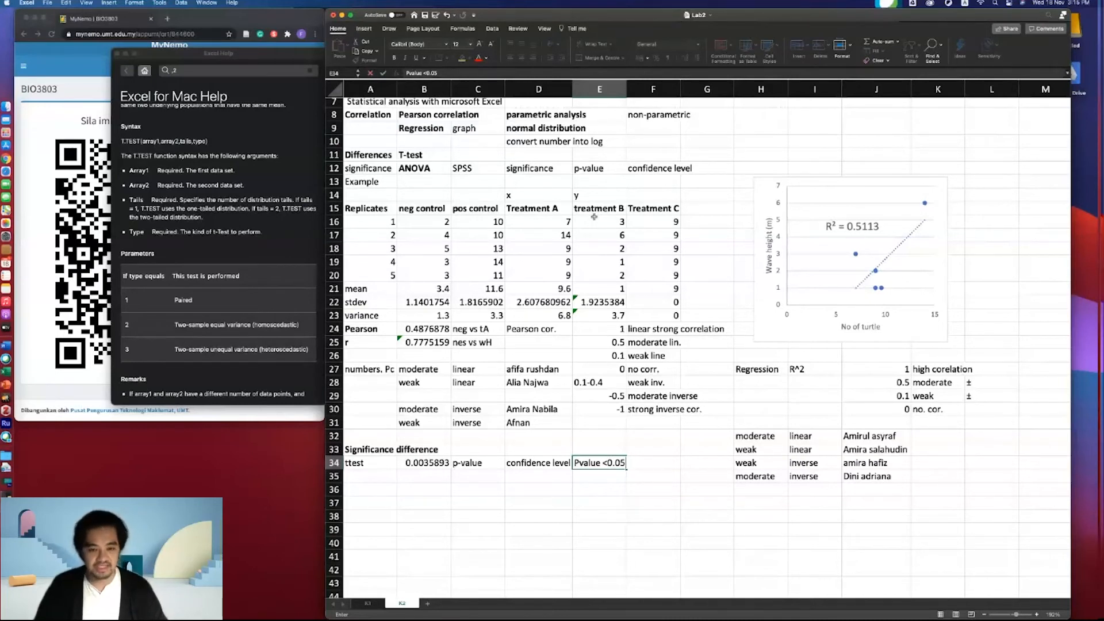
# - Enter "<0.01" in F34 next to the p-value threshold
pyautogui.click(642, 465)
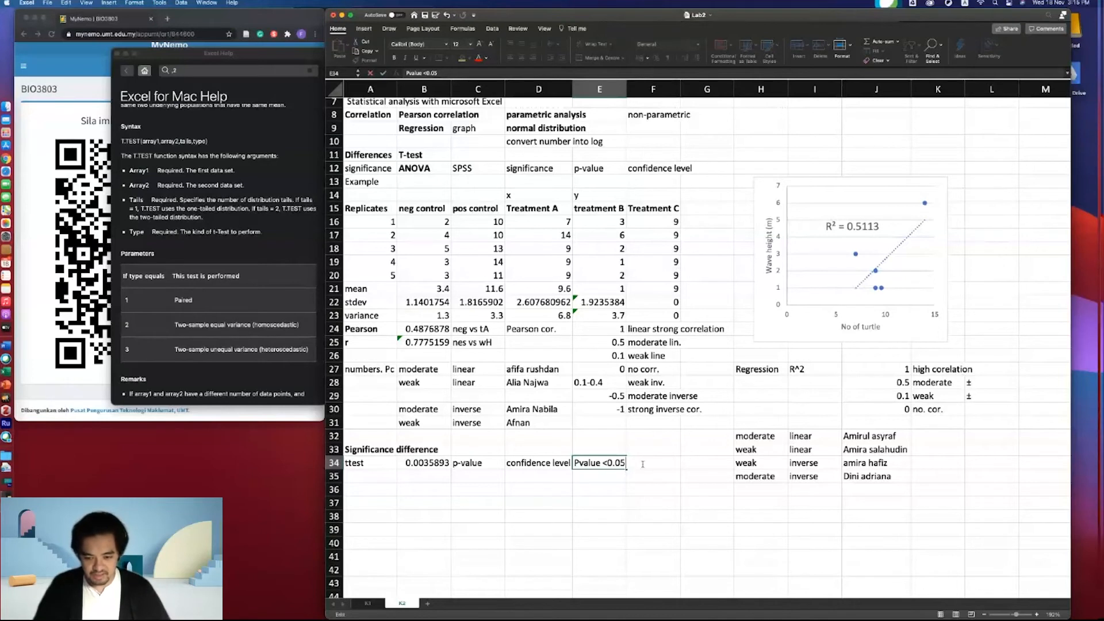
pyautogui.click(654, 463)
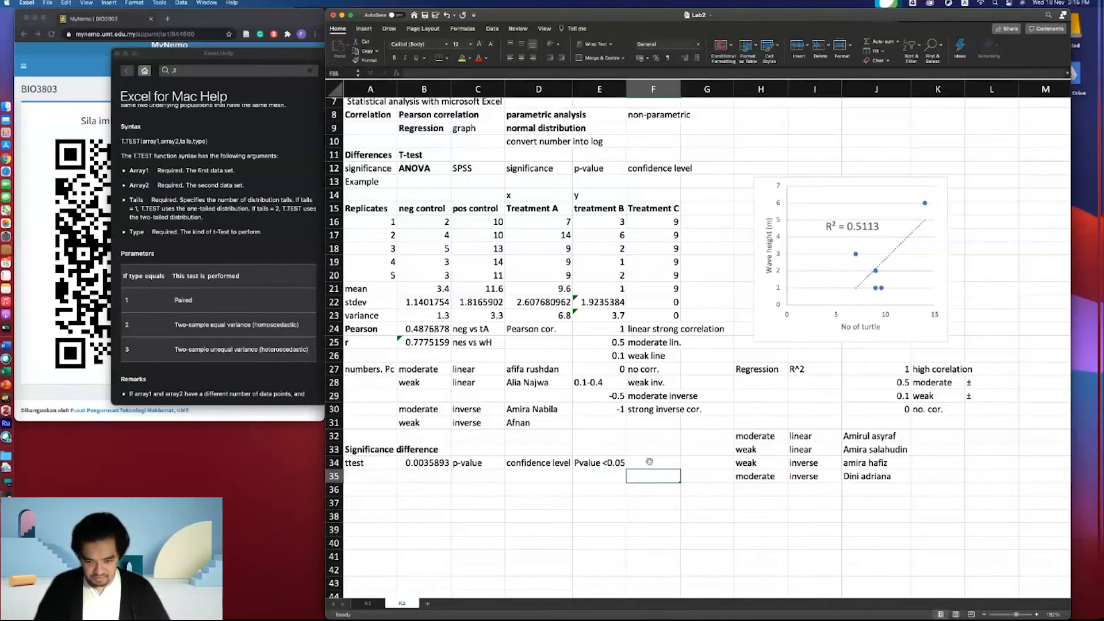
pyautogui.write('<')
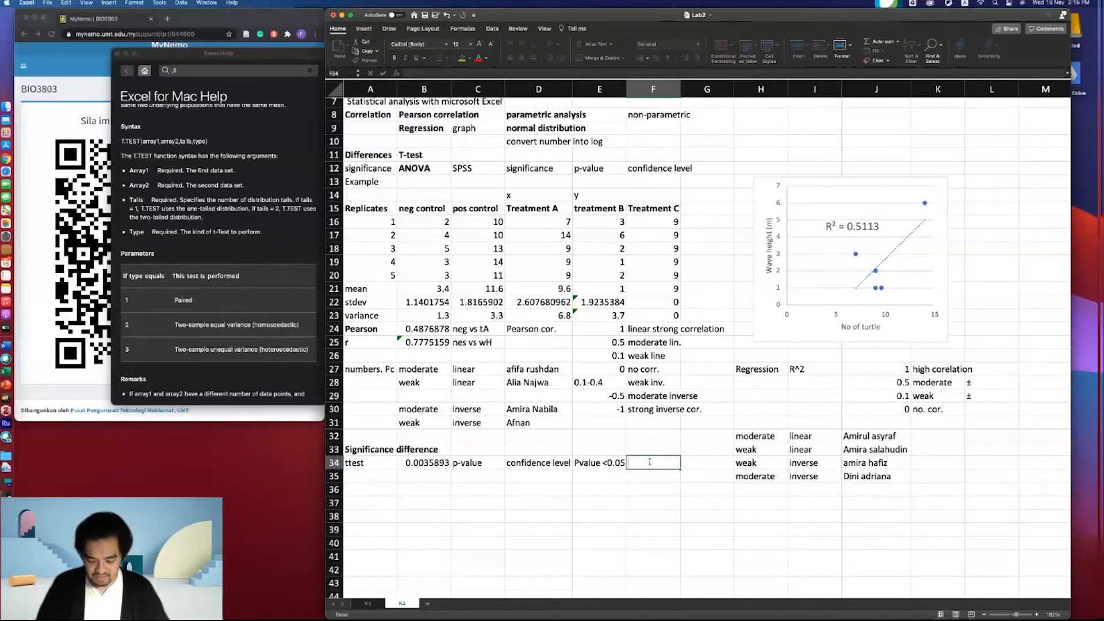
pyautogui.write('0.01')
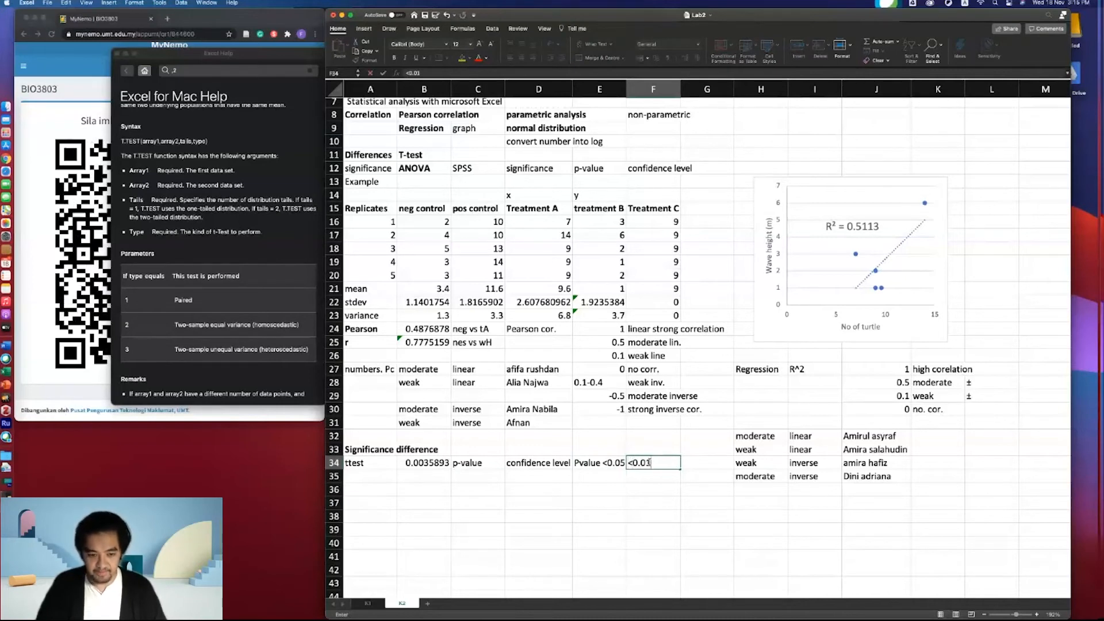
pyautogui.press('Return')
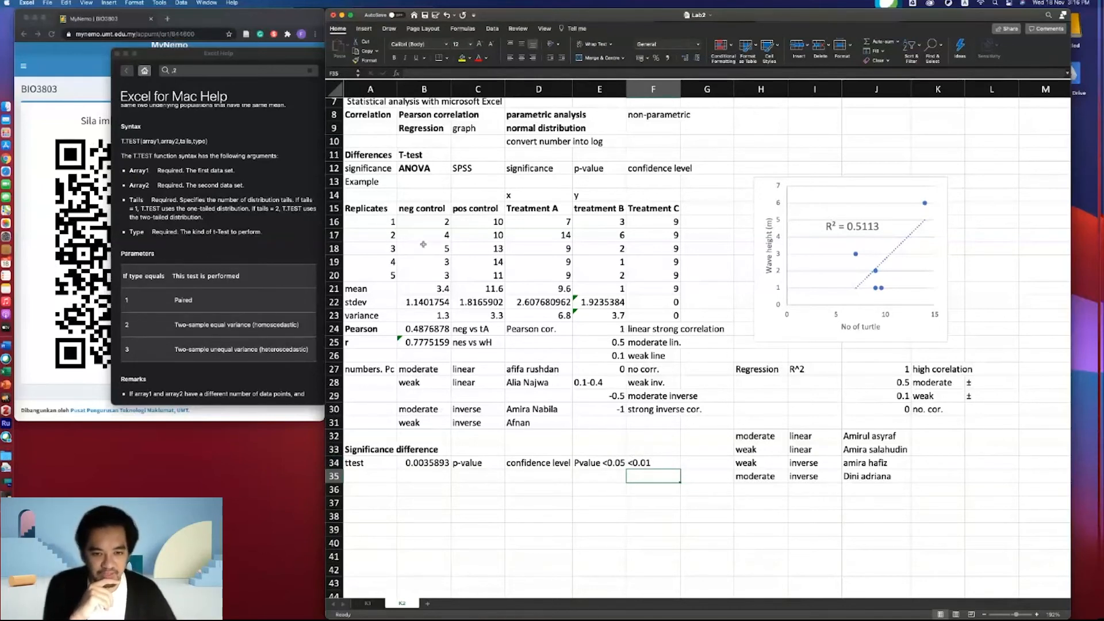
# - Edit the A34 label to read "ttest neg vs.TA"
pyautogui.click(430, 291)
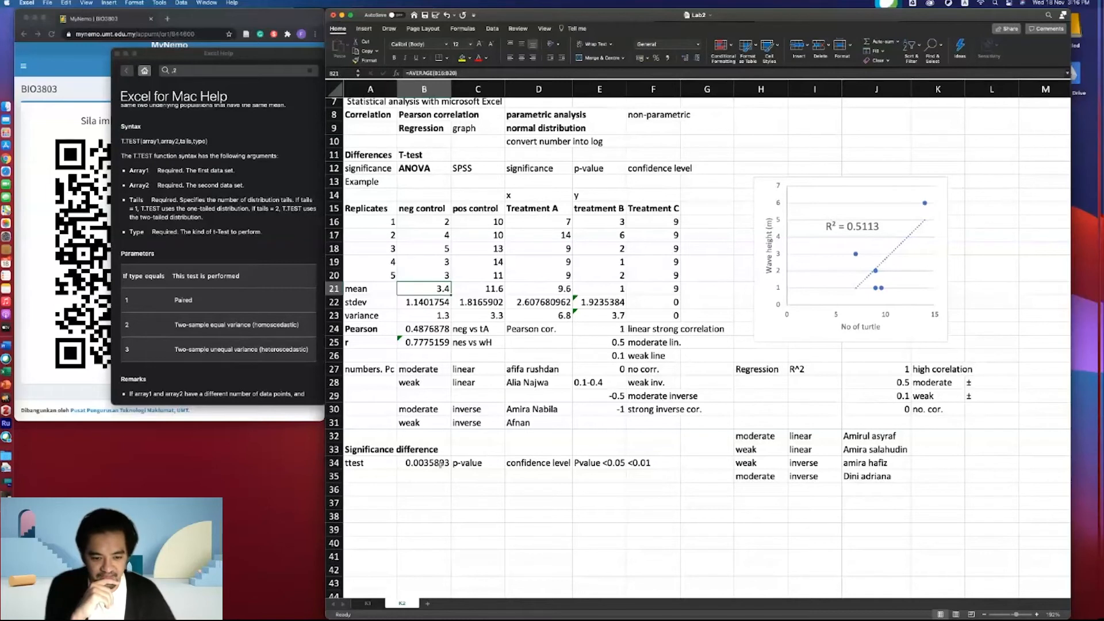
pyautogui.doubleClick(377, 464)
pyautogui.write('n')
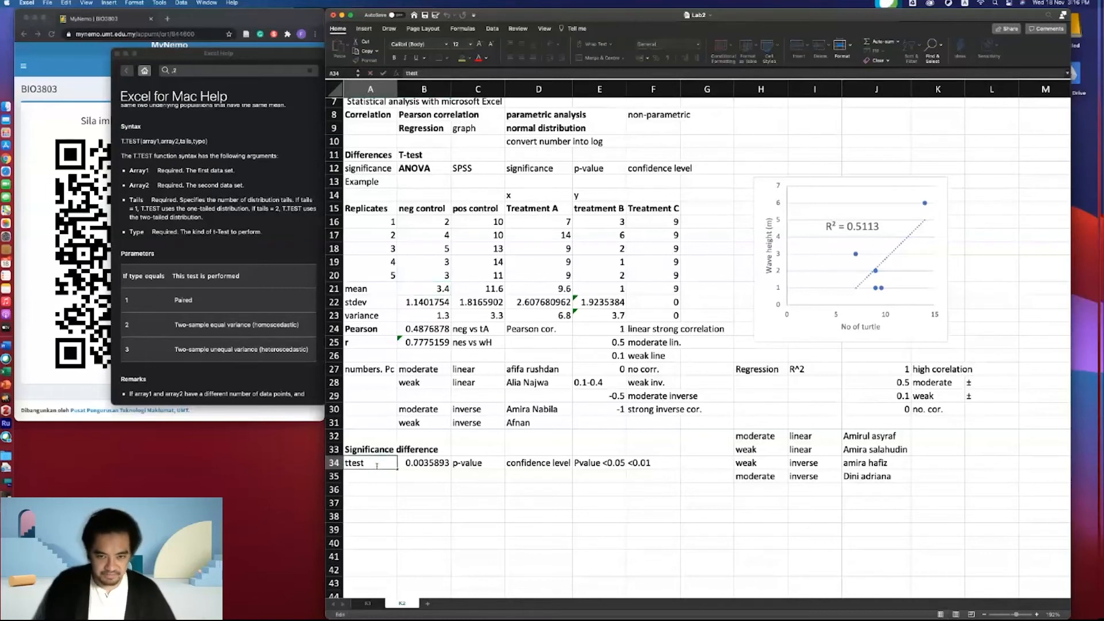
pyautogui.write('e')
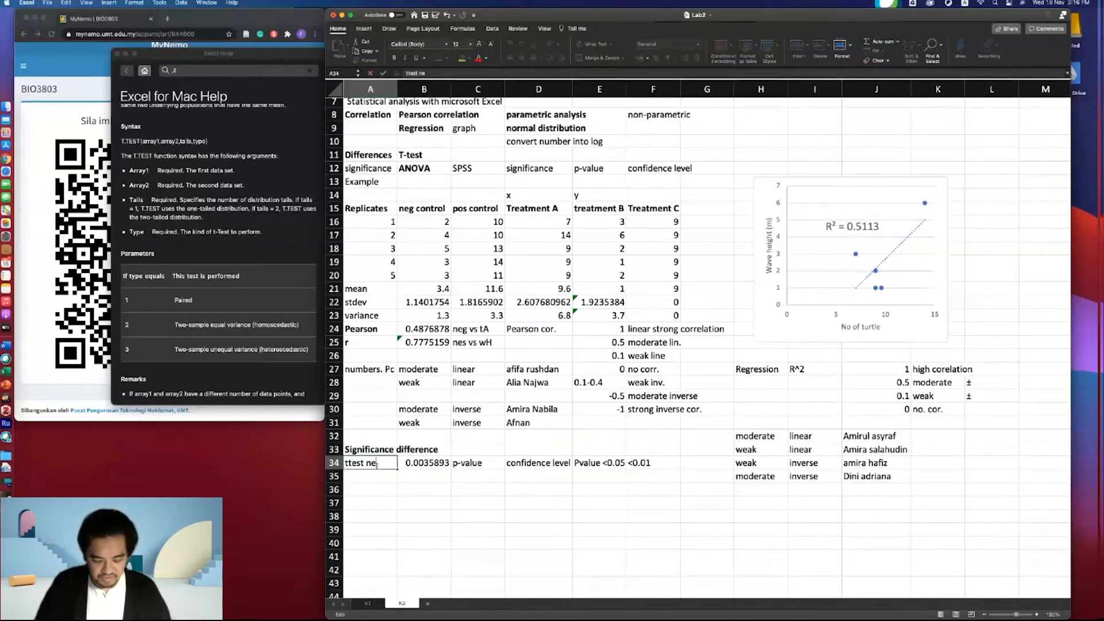
pyautogui.write('g vs.TA')
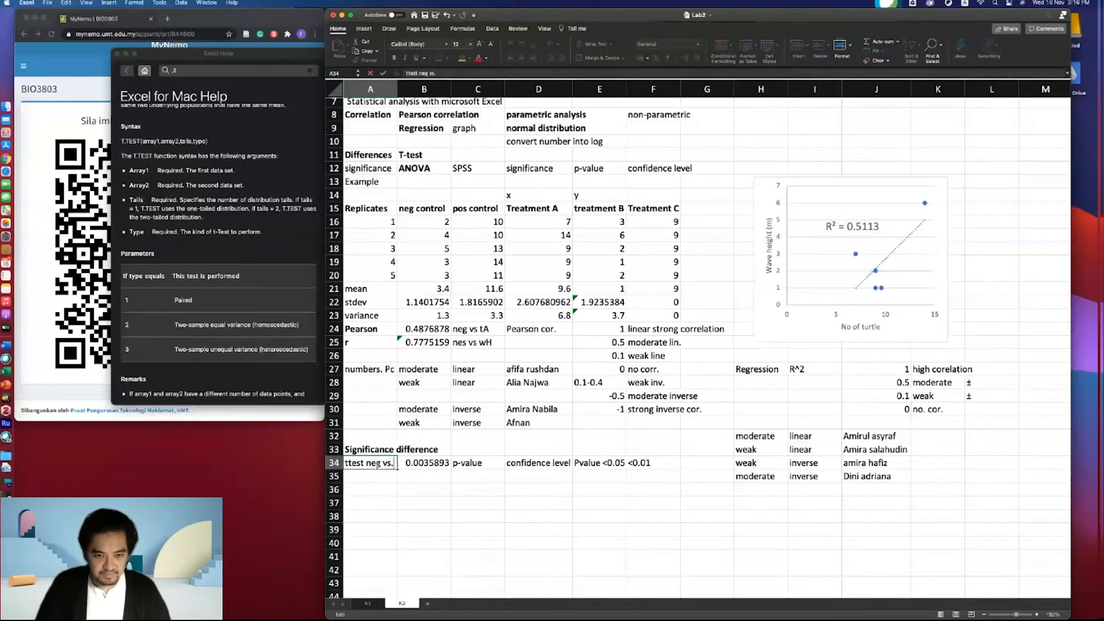
pyautogui.press('Return')
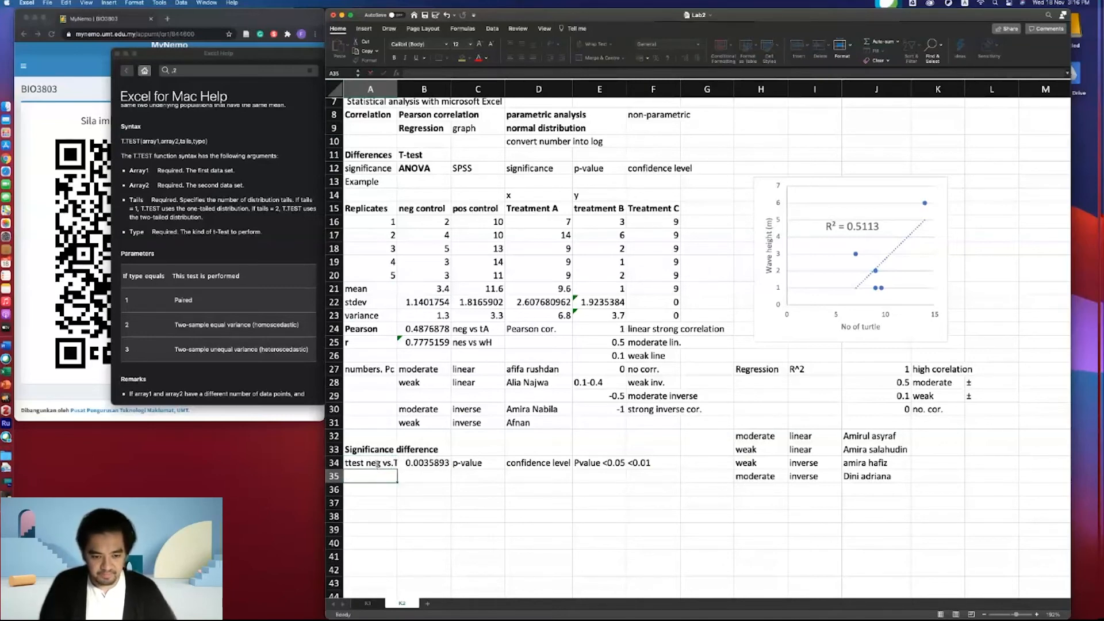
# - Widen column A and label A35 as "TA vs. Tb"
pyautogui.scroll(2, 394, 159)
pyautogui.scroll(-5, 395, 159)
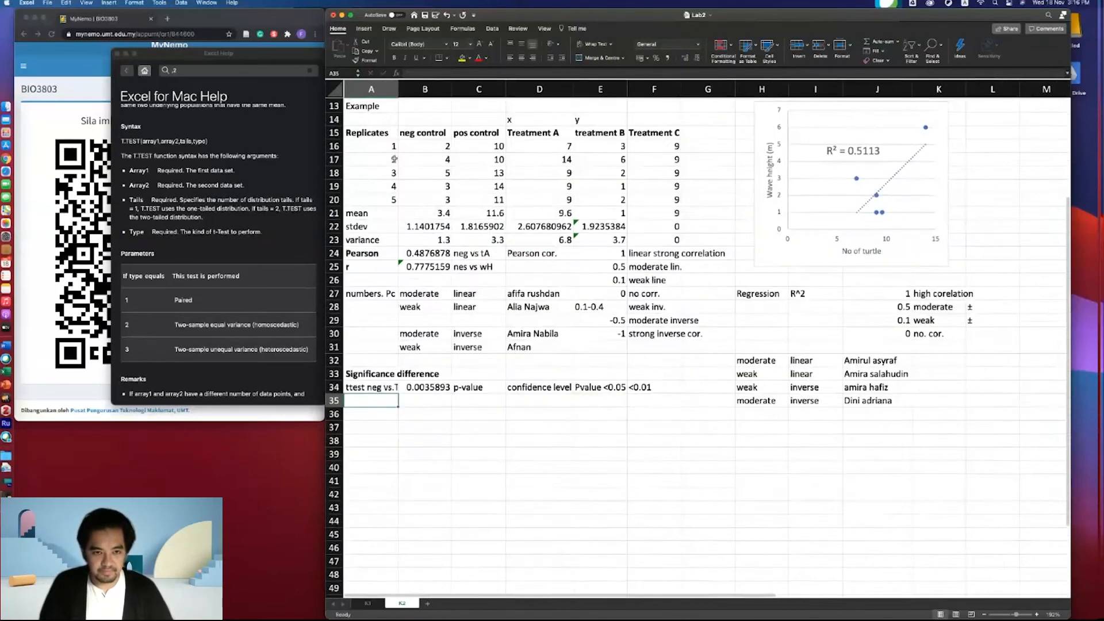
pyautogui.moveTo(397, 85); pyautogui.dragTo(414, 86)
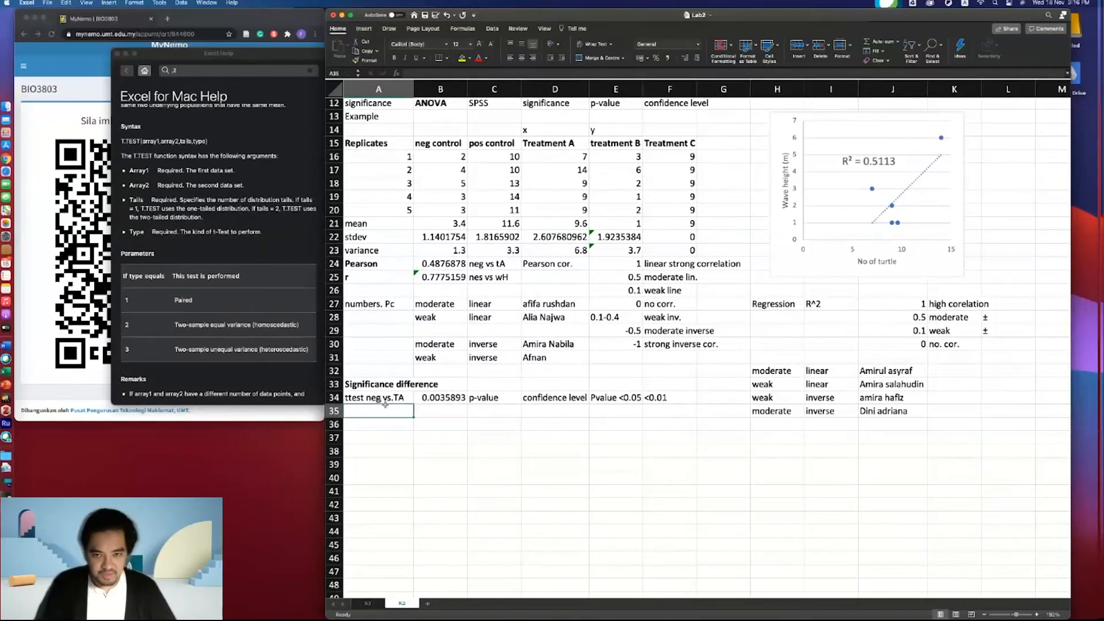
pyautogui.write('t')
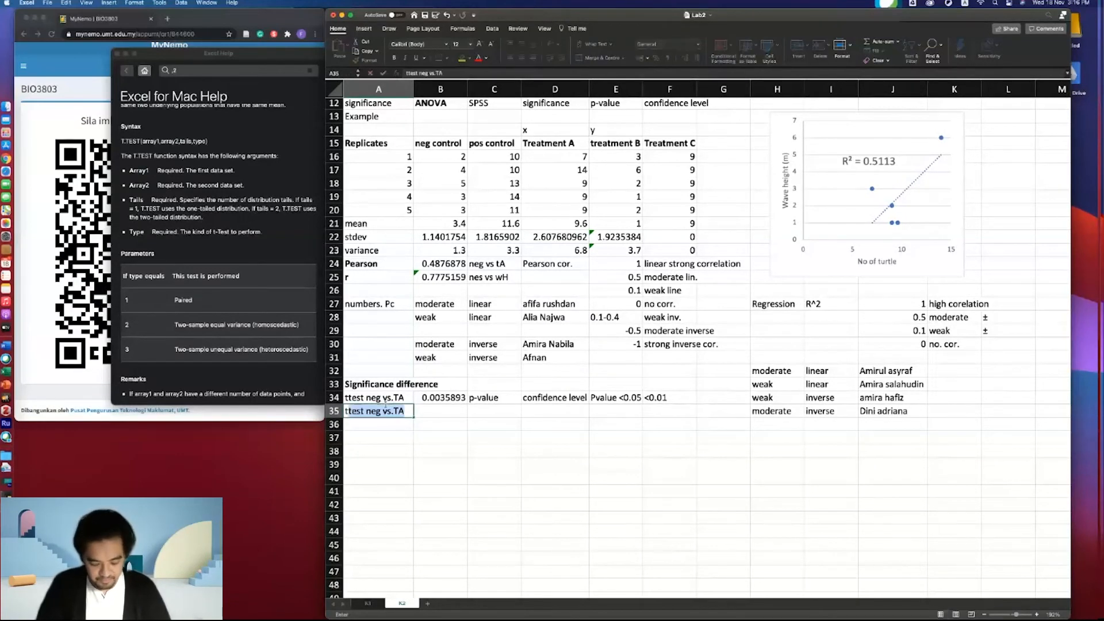
pyautogui.press('BackSpace')
pyautogui.press('BackSpace')
pyautogui.write('TA')
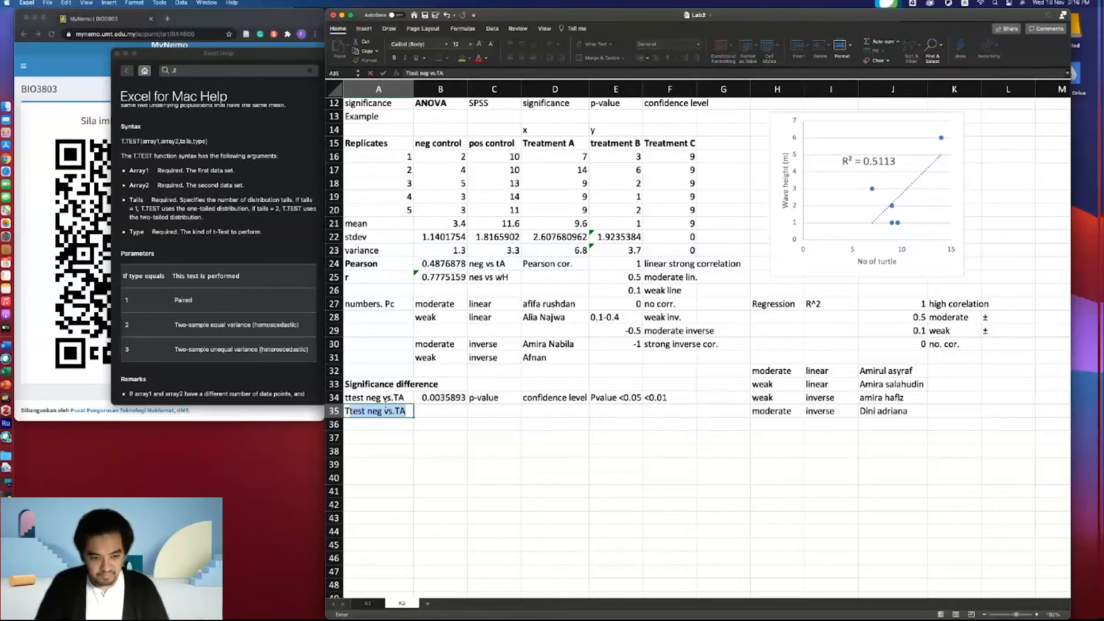
pyautogui.write(' vs. Tb')
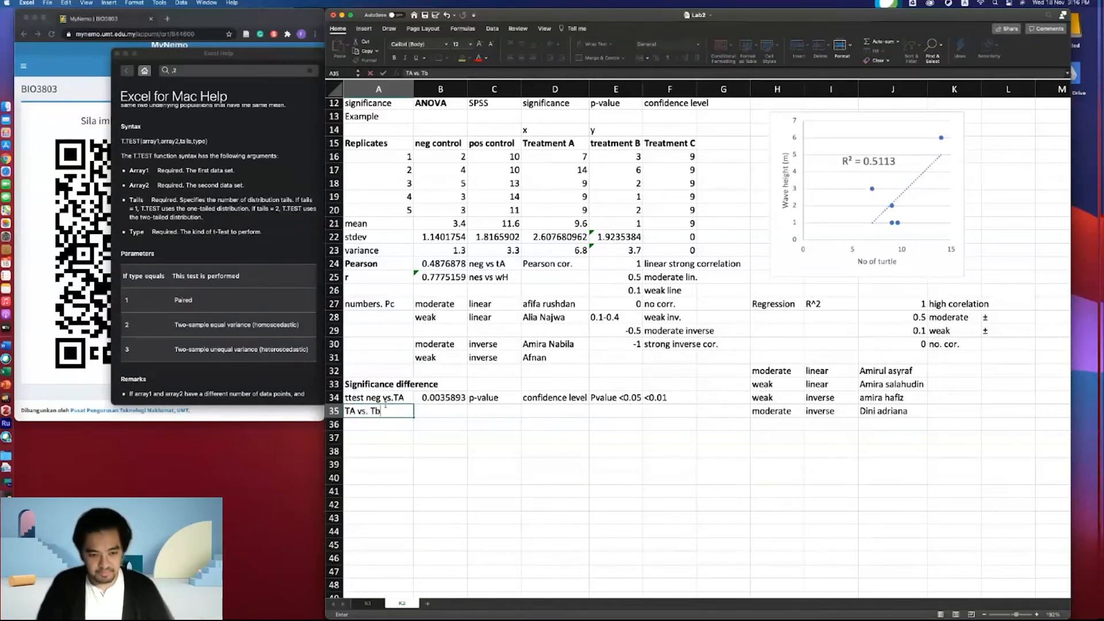
pyautogui.press('Return')
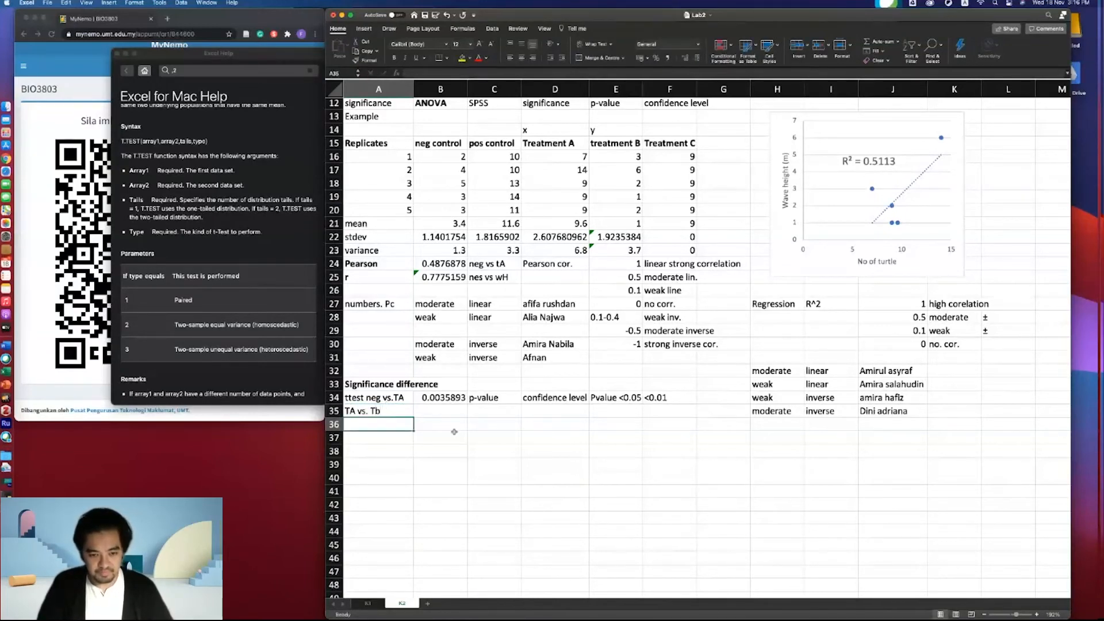
# - In B35, compute a two-tailed unequal-variance t-test with =T.TEST(D16:D20,E16:E20,2,3)
pyautogui.click(436, 421)
pyautogui.click(437, 413)
pyautogui.write('=')
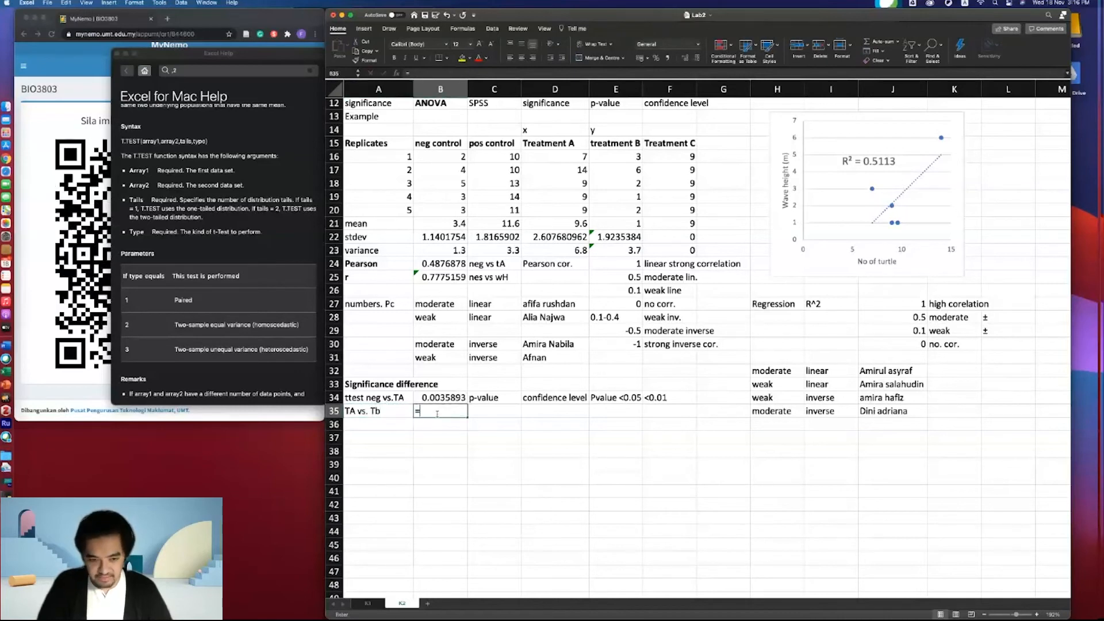
pyautogui.write('t.')
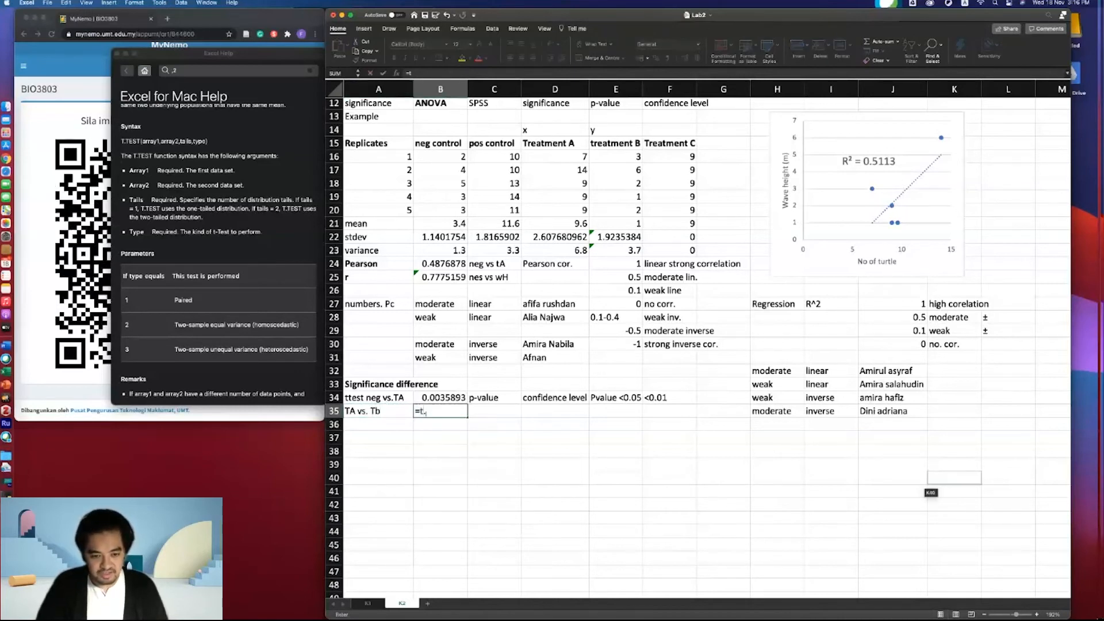
pyautogui.write('test')
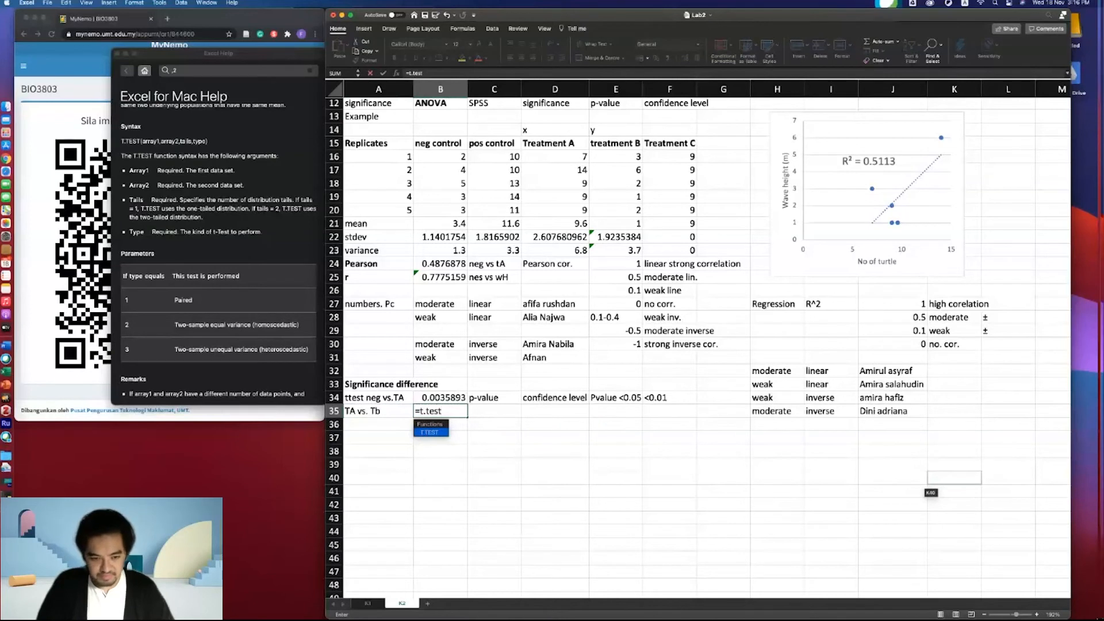
pyautogui.write('(')
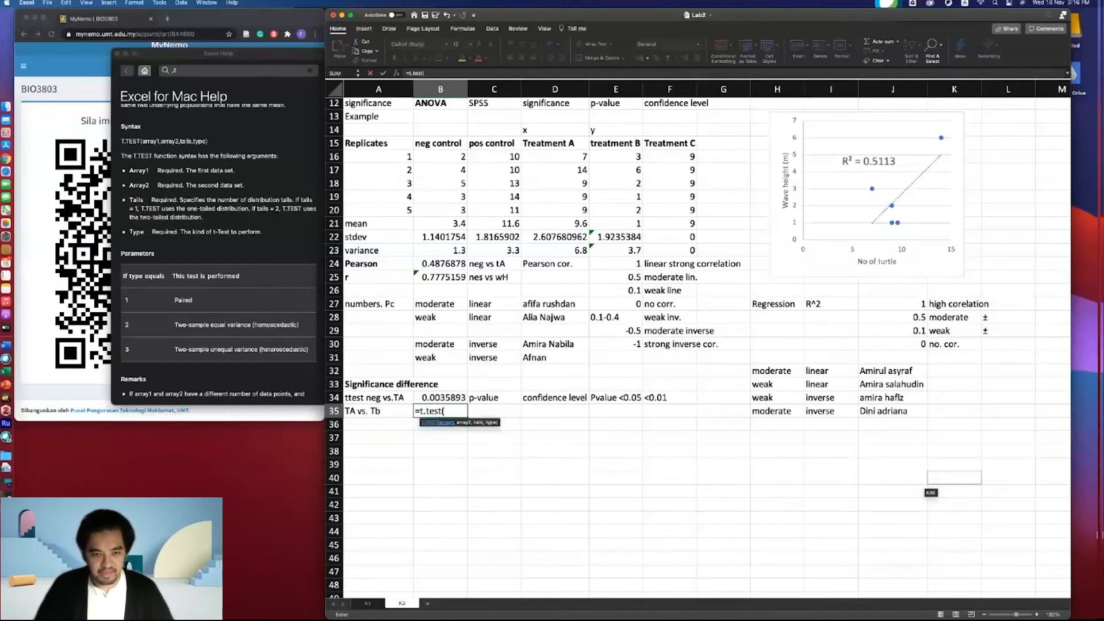
pyautogui.moveTo(561, 161); pyautogui.dragTo(565, 214)
pyautogui.write(',')
pyautogui.click(622, 164)
pyautogui.moveTo(622, 164); pyautogui.dragTo(623, 206)
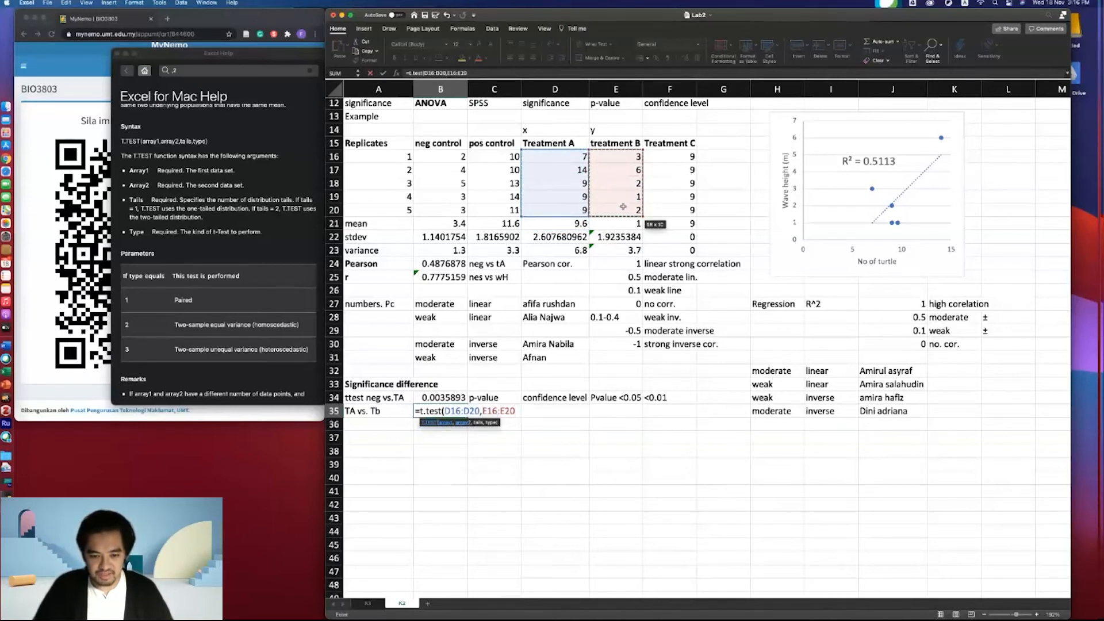
pyautogui.write(',2,')
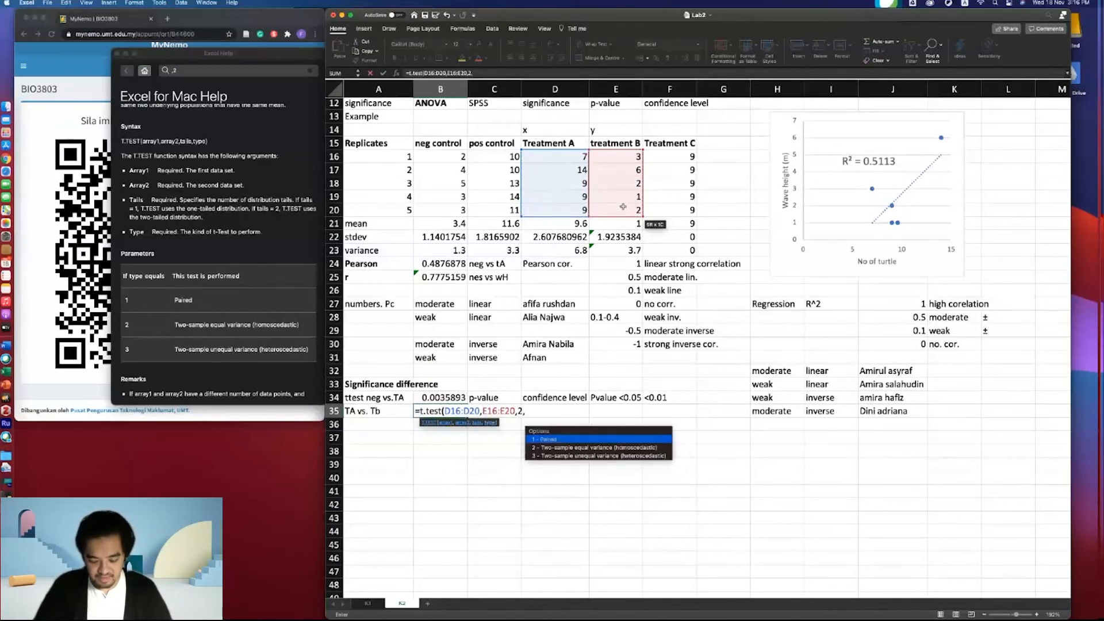
pyautogui.write('3)')
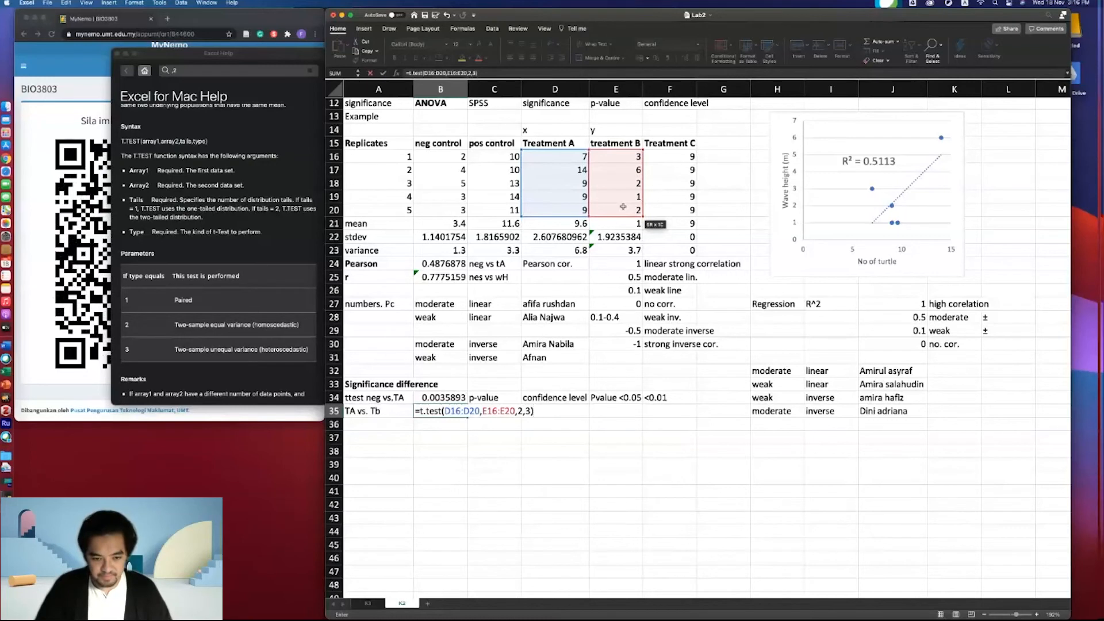
pyautogui.press('Return')
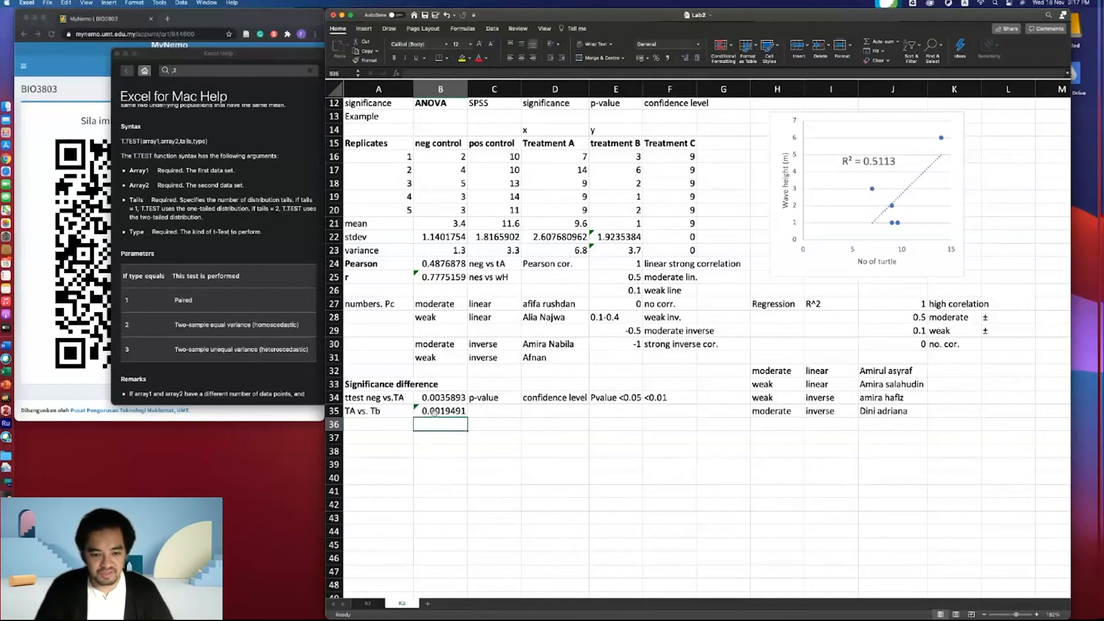
# - Enter "significant" in D33 under the significance difference heading
pyautogui.click(477, 410)
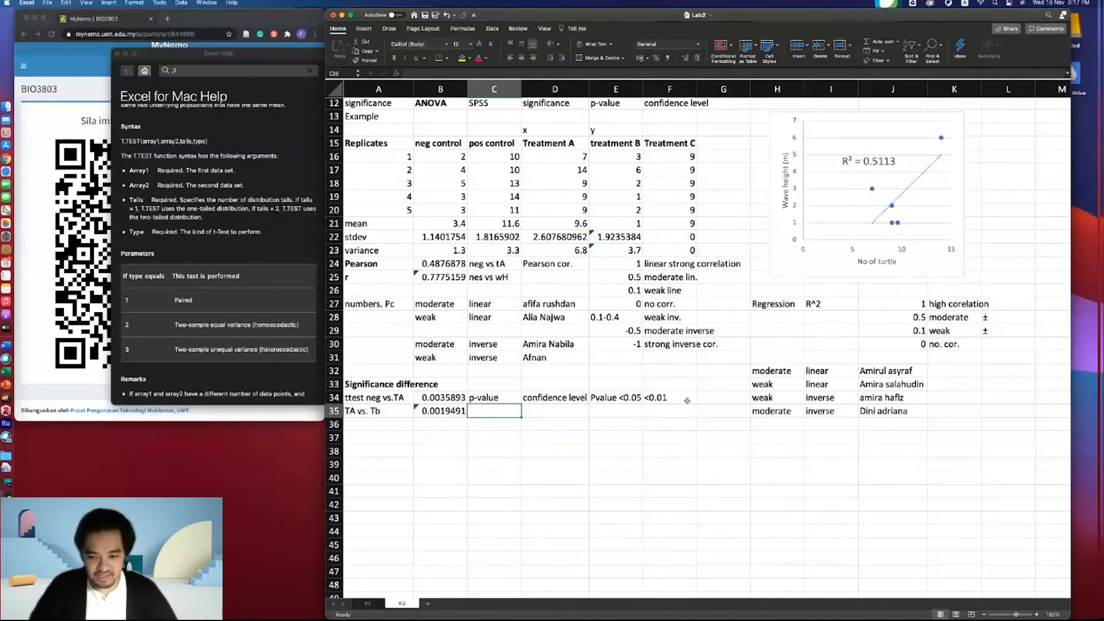
pyautogui.click(537, 380)
pyautogui.write('sig')
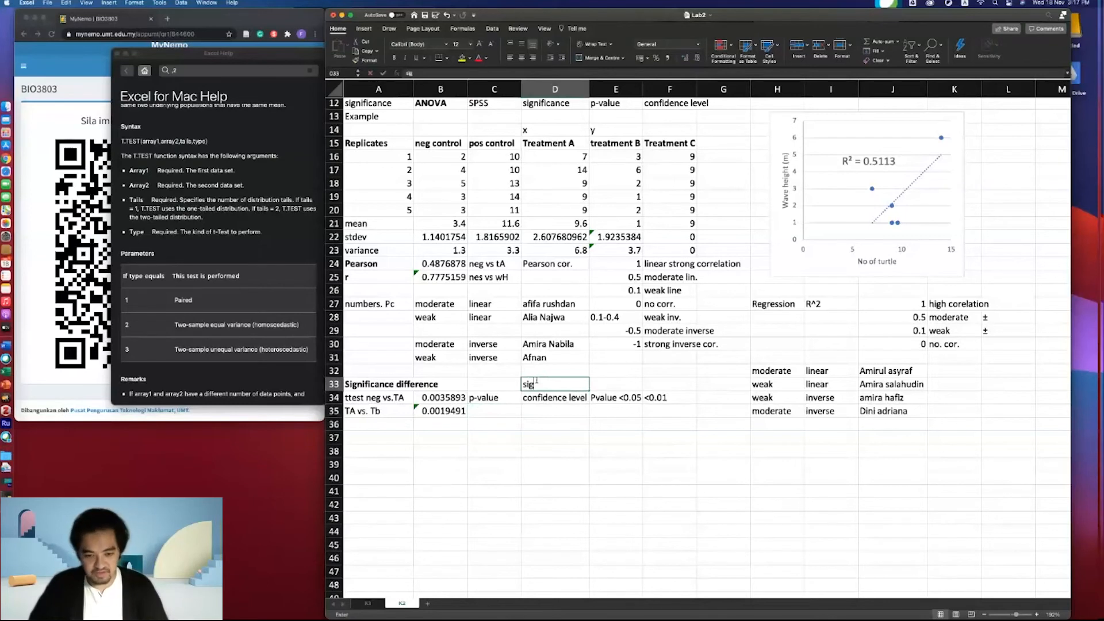
pyautogui.write('ni')
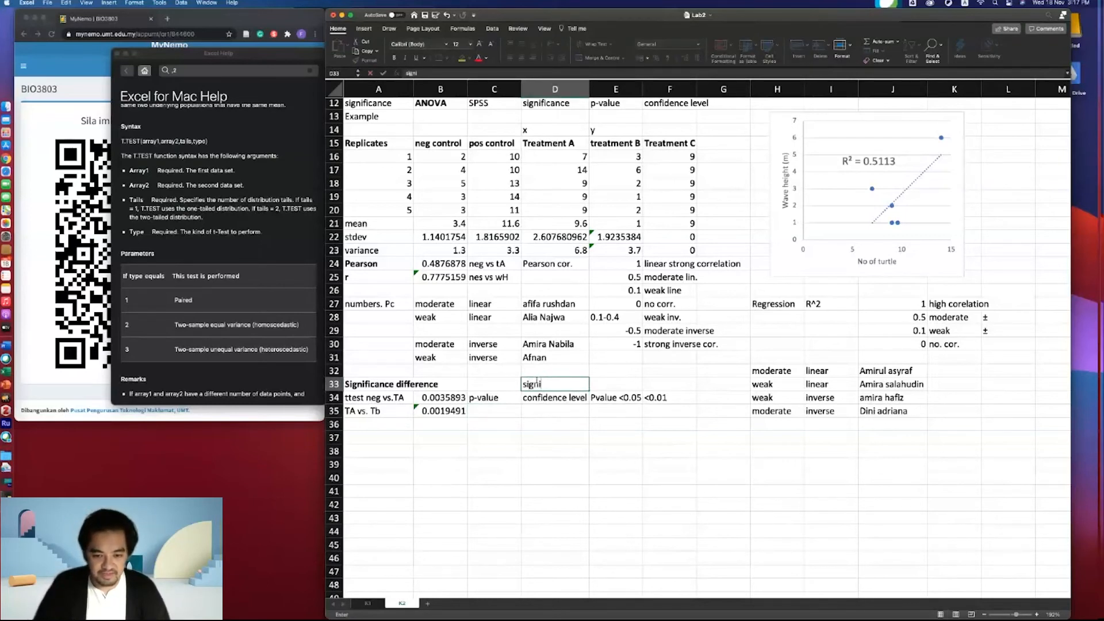
pyautogui.write('fi')
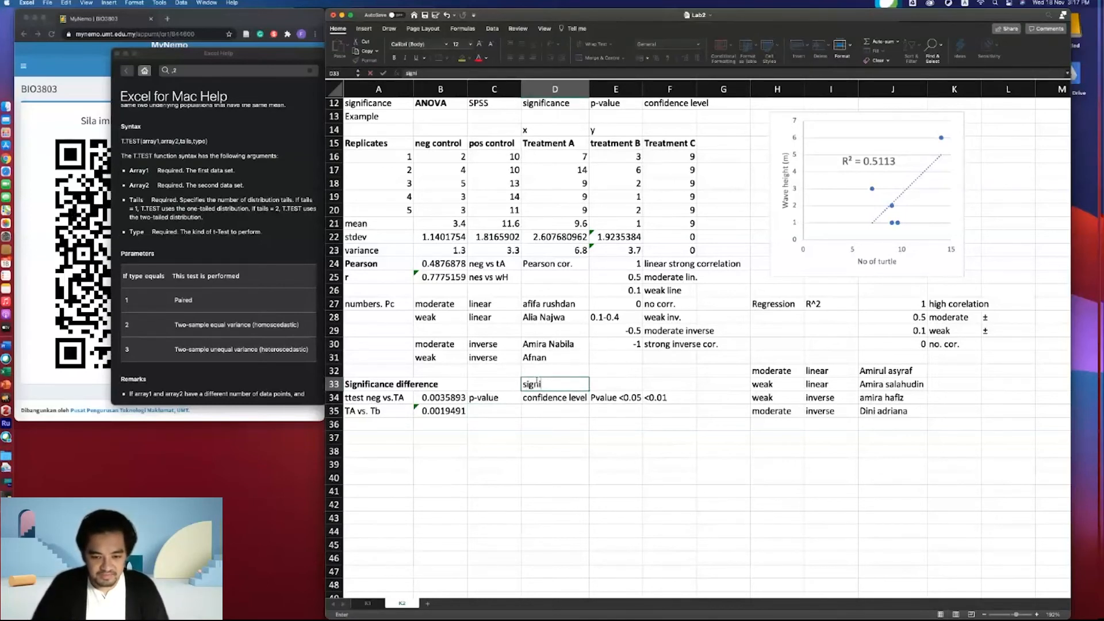
pyautogui.write('cat')
pyautogui.write('t')
pyautogui.click(530, 384)
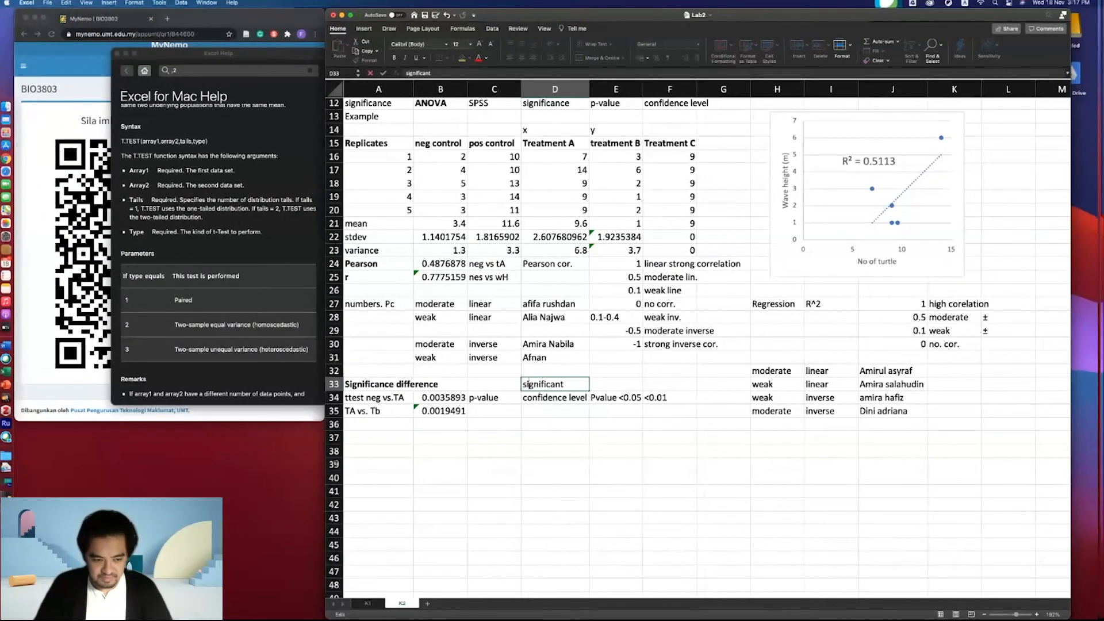
# - Enter a student's name in I37 beside the "tA vs Tb" label
pyautogui.click(474, 494)
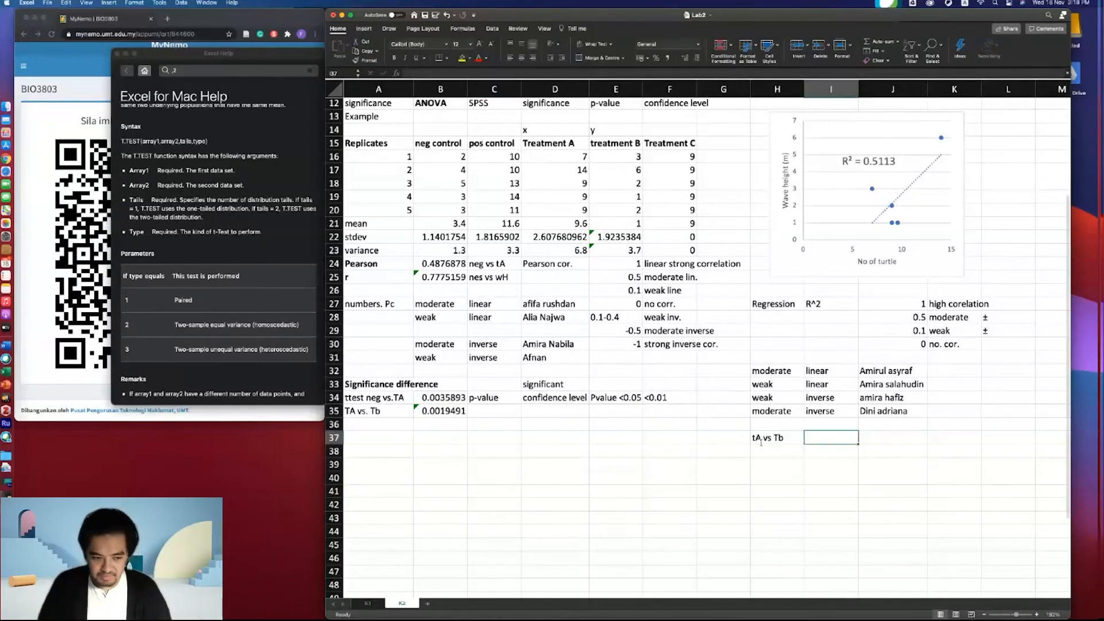
pyautogui.write('M')
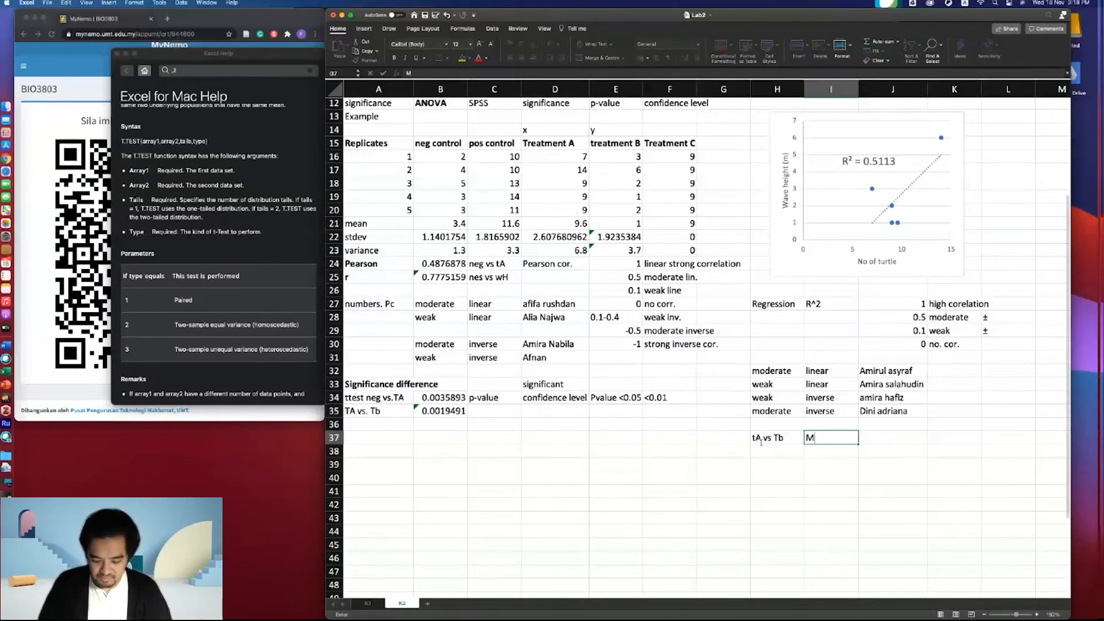
pyautogui.write('asyutah')
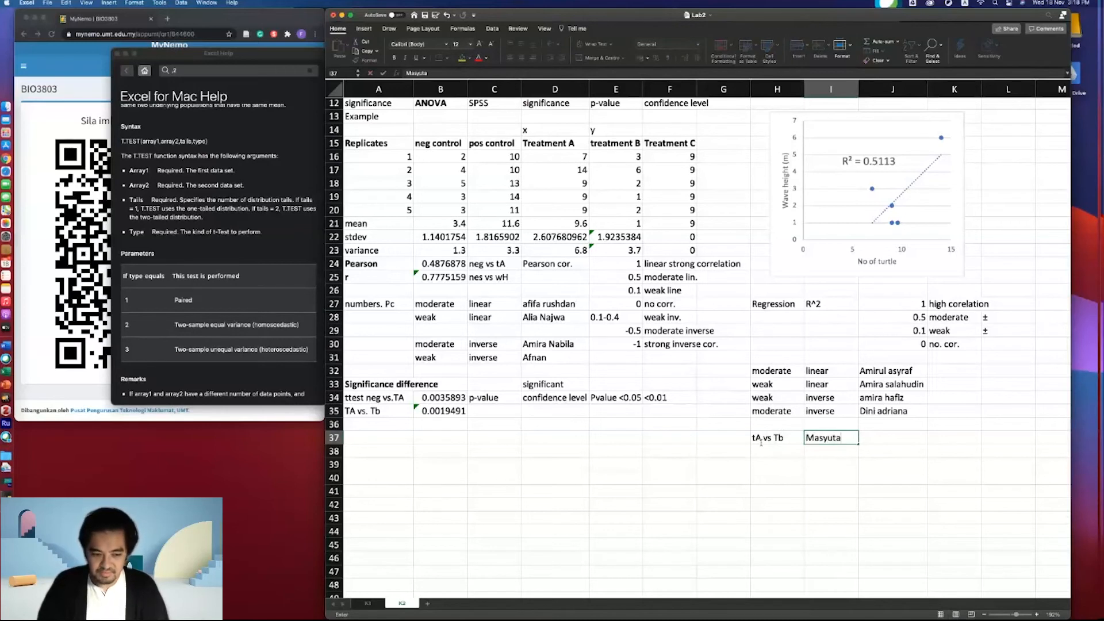
pyautogui.press('BackSpace')
pyautogui.press('BackSpace')
pyautogui.press('BackSpace')
pyautogui.press('BackSpace')
pyautogui.write('ithah')
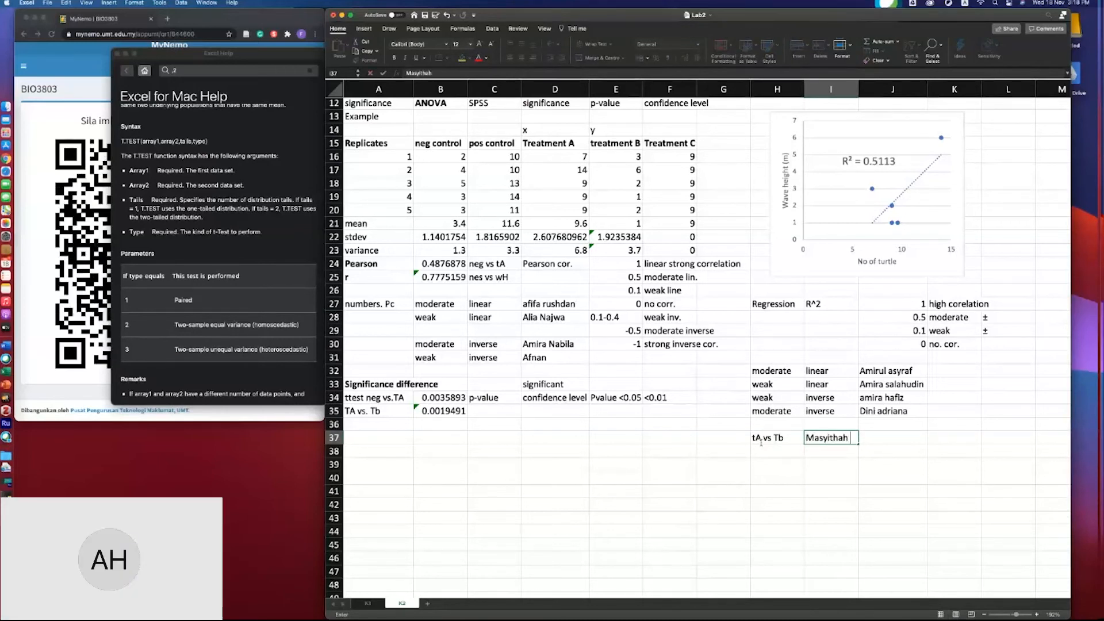
# - Enter "significant" in C35 next to the TA vs. Tb t-test p-value
pyautogui.click(432, 411)
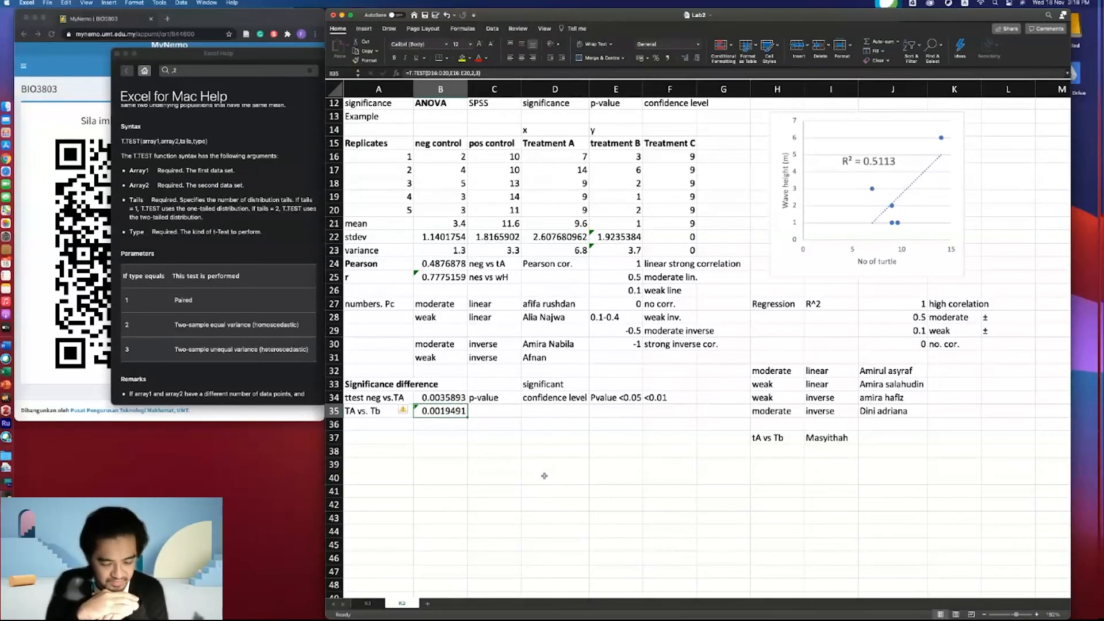
pyautogui.press('Right')
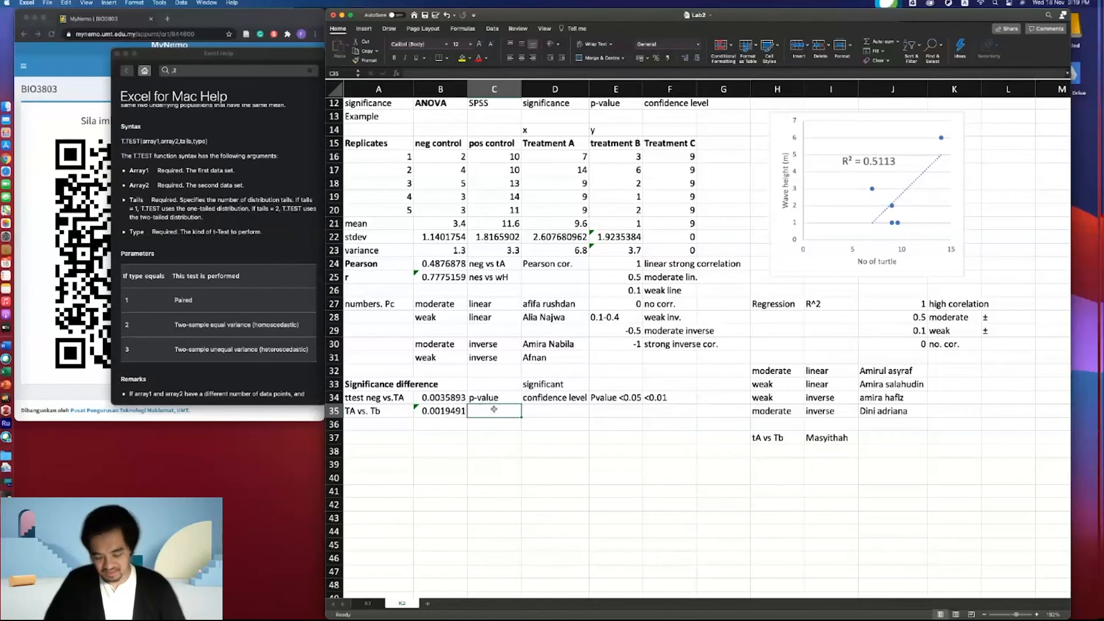
pyautogui.write('gnig')
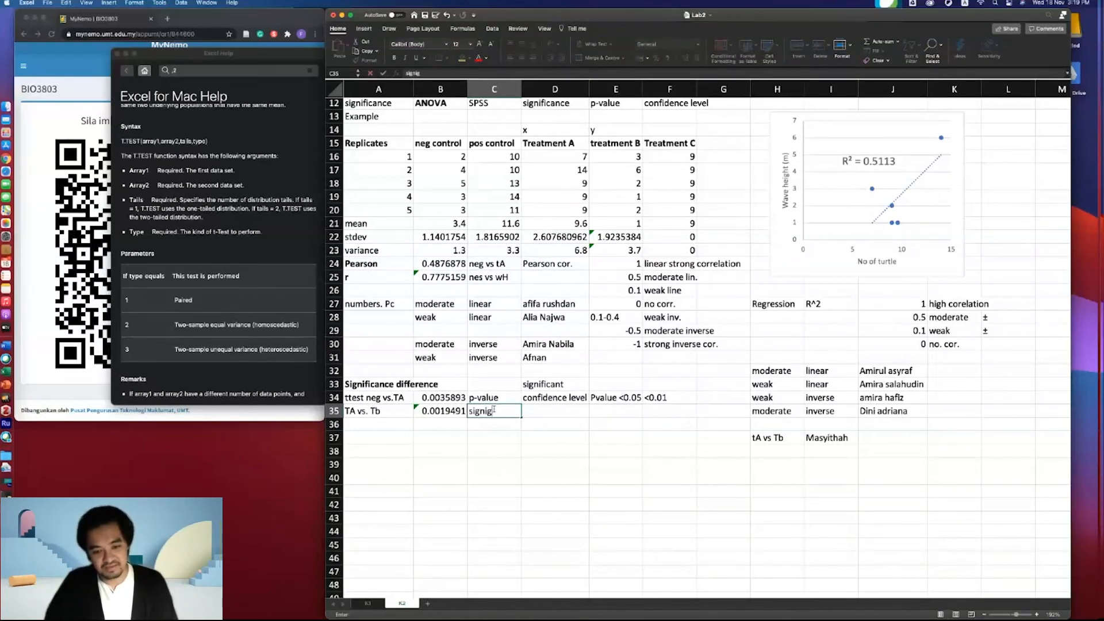
pyautogui.press('BackSpace')
pyautogui.write('fant')
pyautogui.press('BackSpace')
pyautogui.press('BackSpace')
pyautogui.write('ant')
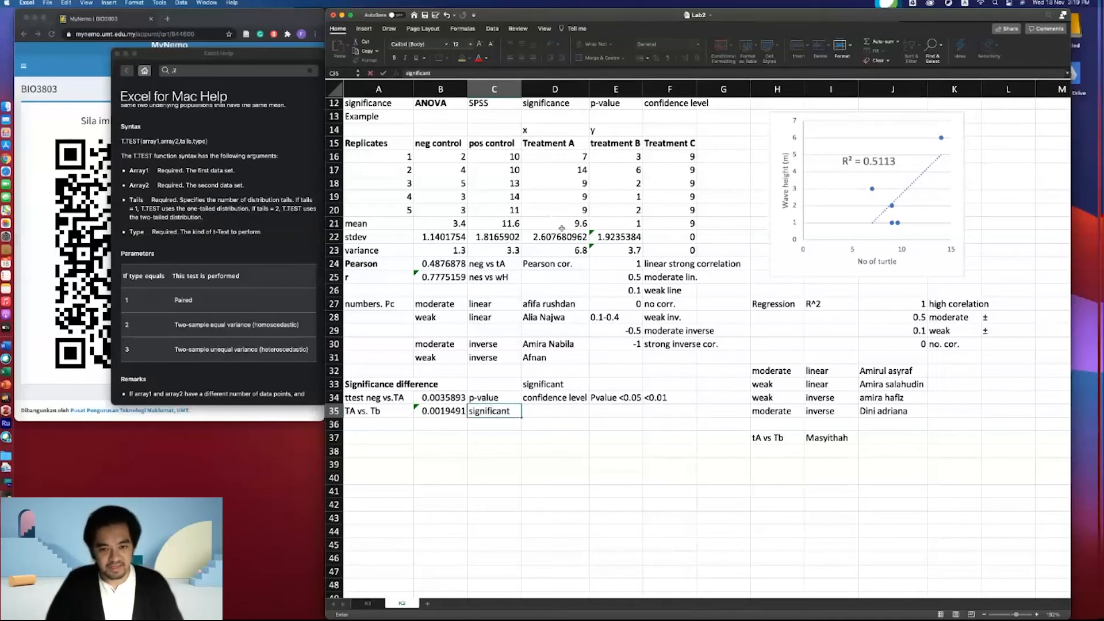
# - Bold D21:E21 and recompute the Treatment B mean in E21 as =AVERAGE(E16:E20)
pyautogui.moveTo(577, 225); pyautogui.dragTo(608, 224)
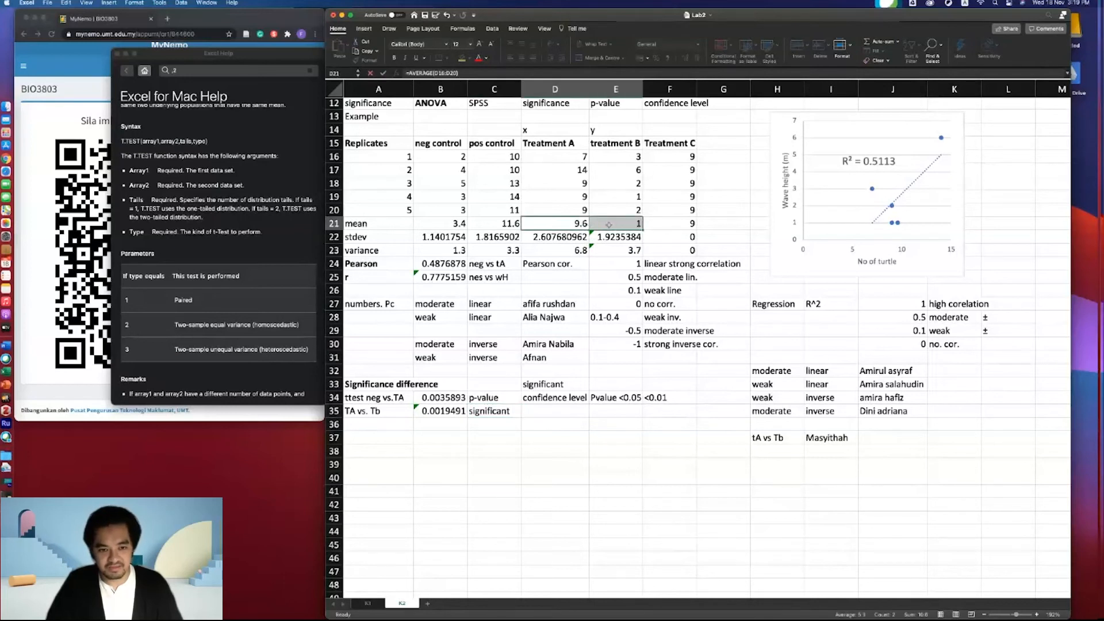
pyautogui.press('super+b')
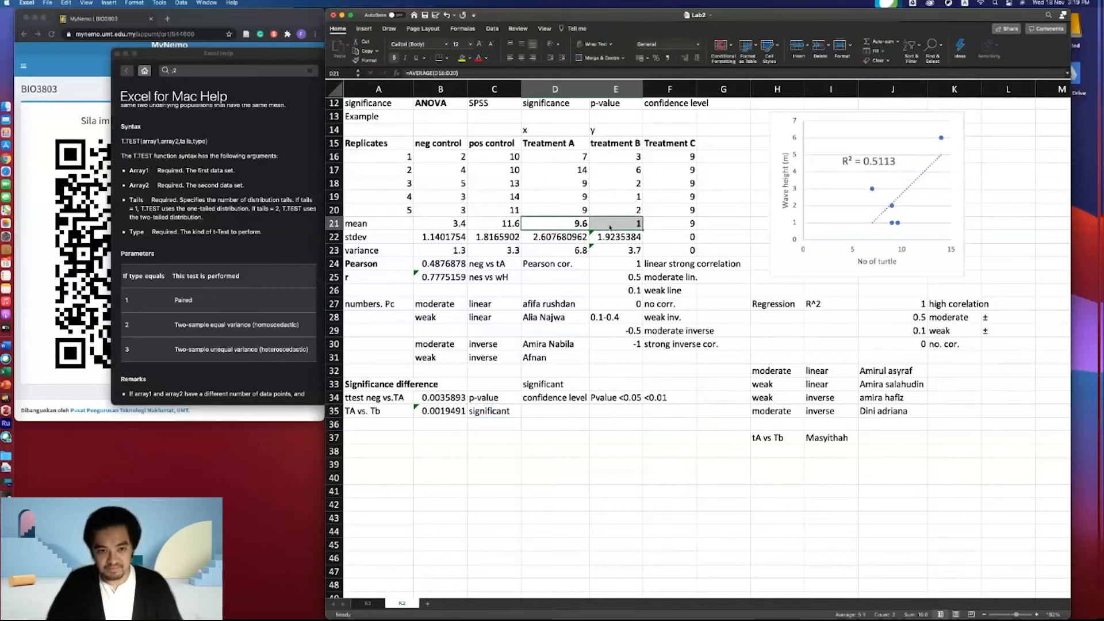
pyautogui.click(635, 226)
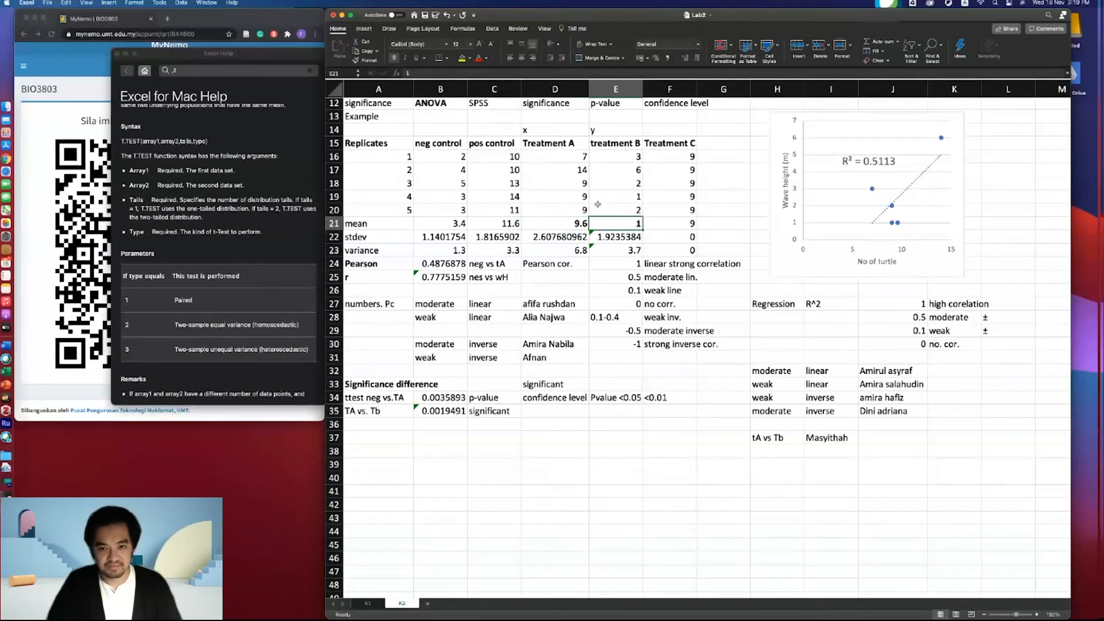
pyautogui.write('=av')
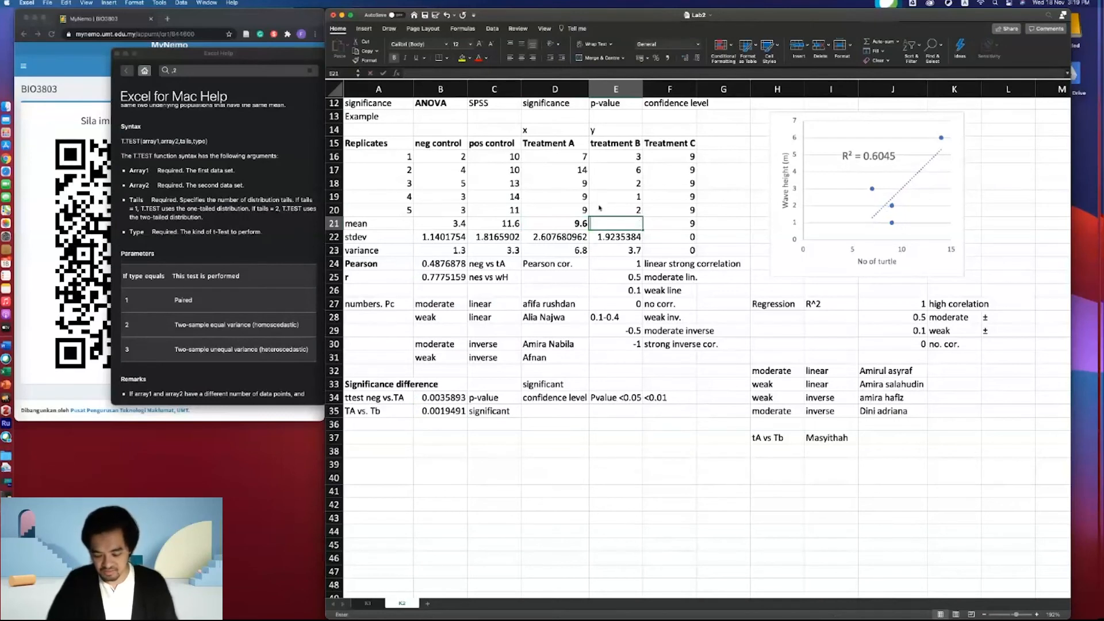
pyautogui.write('e')
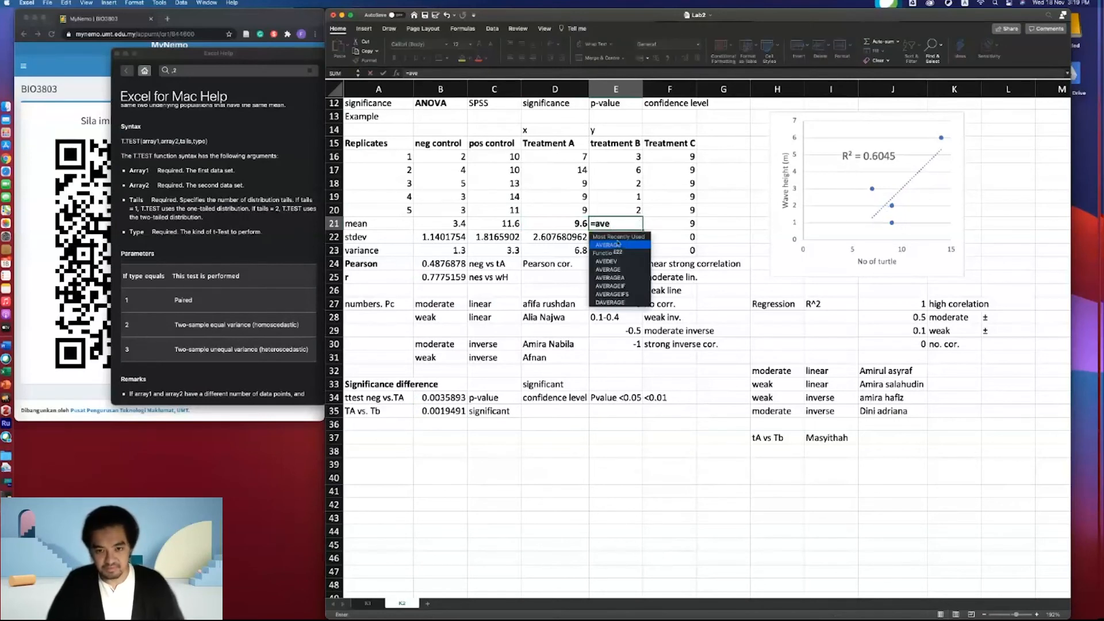
pyautogui.press('Tab')
pyautogui.moveTo(622, 160); pyautogui.dragTo(626, 211)
pyautogui.press('Return')
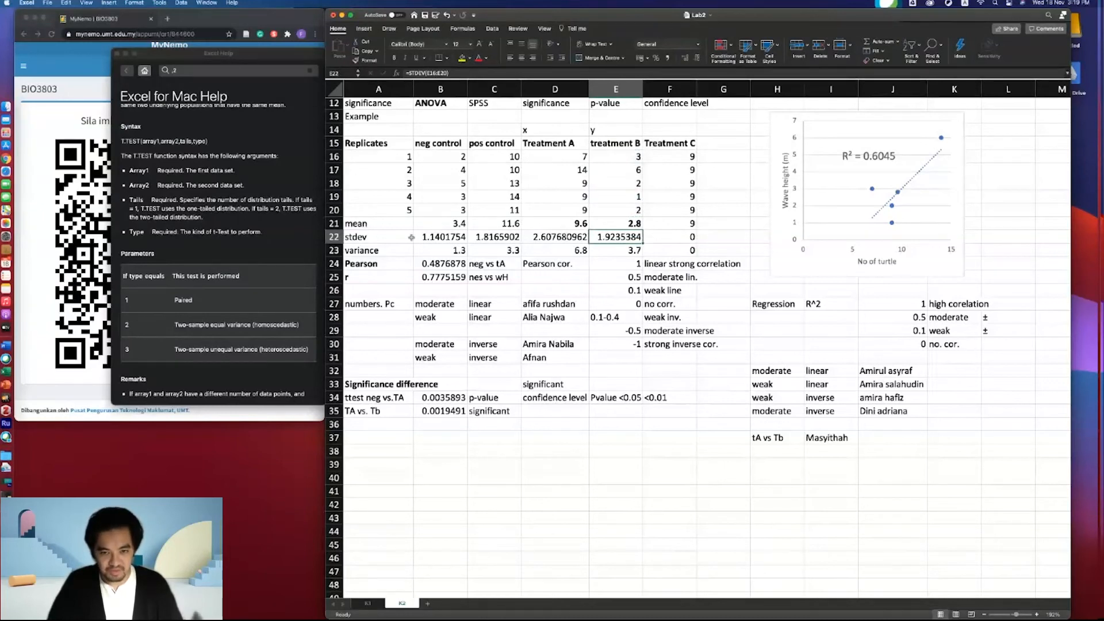
# - Bold the mean, stdev and variance rows across A21:F23
pyautogui.moveTo(360, 220); pyautogui.dragTo(676, 246)
pyautogui.press('super+b')
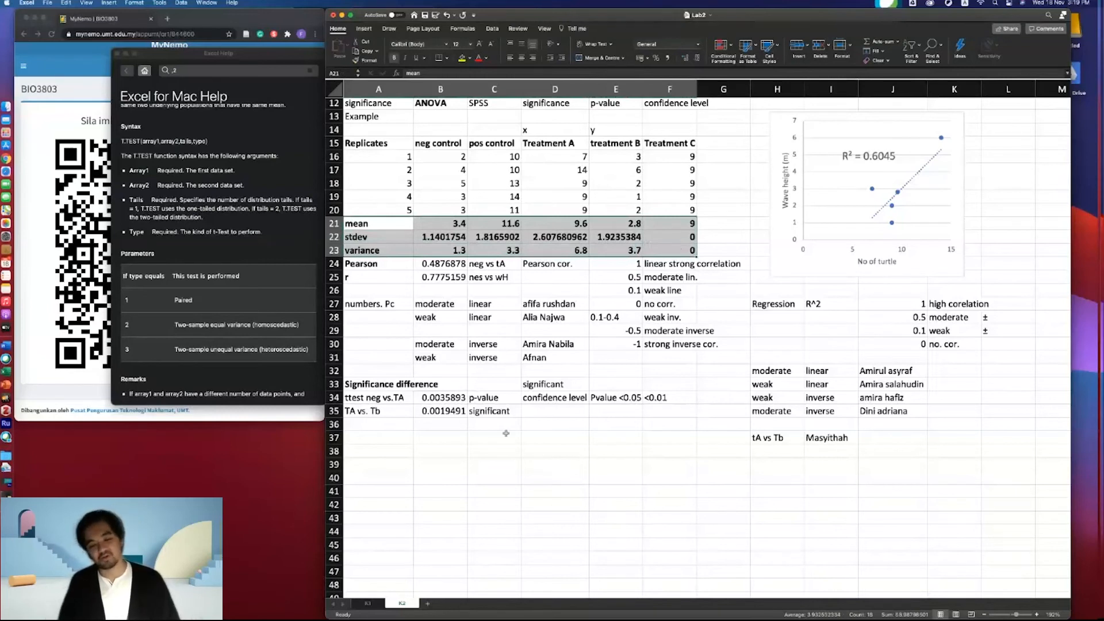
# - Write the question "why it is important for us to make sure that our differences is significant or not?" in A38
pyautogui.click(363, 451)
pyautogui.write('whhy')
pyautogui.press('BackSpace')
pyautogui.write('y')
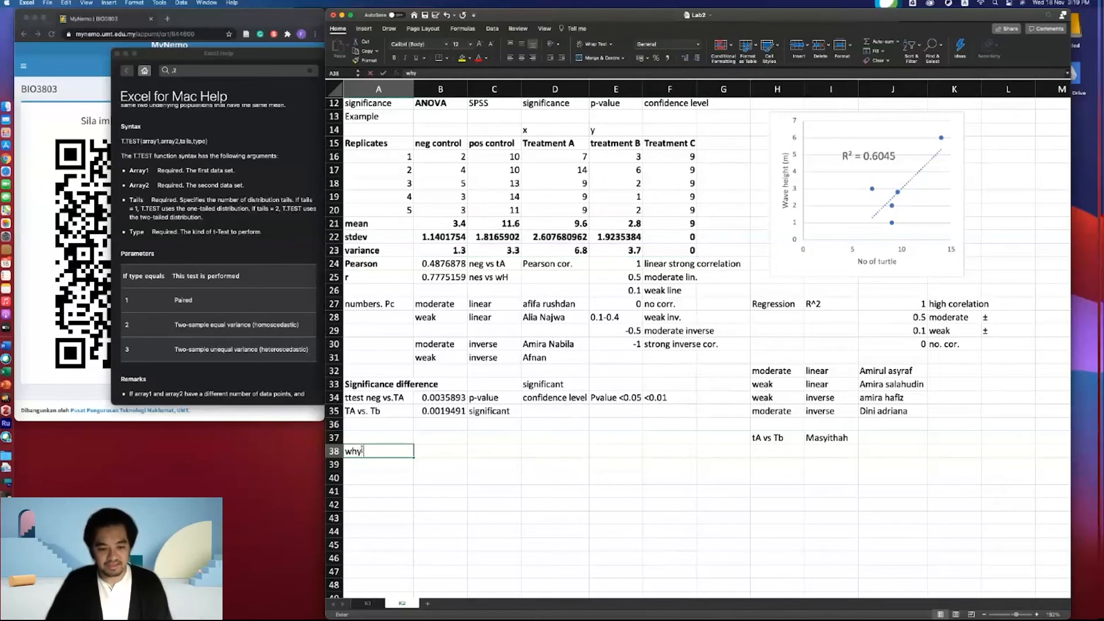
pyautogui.write(' it is importtant')
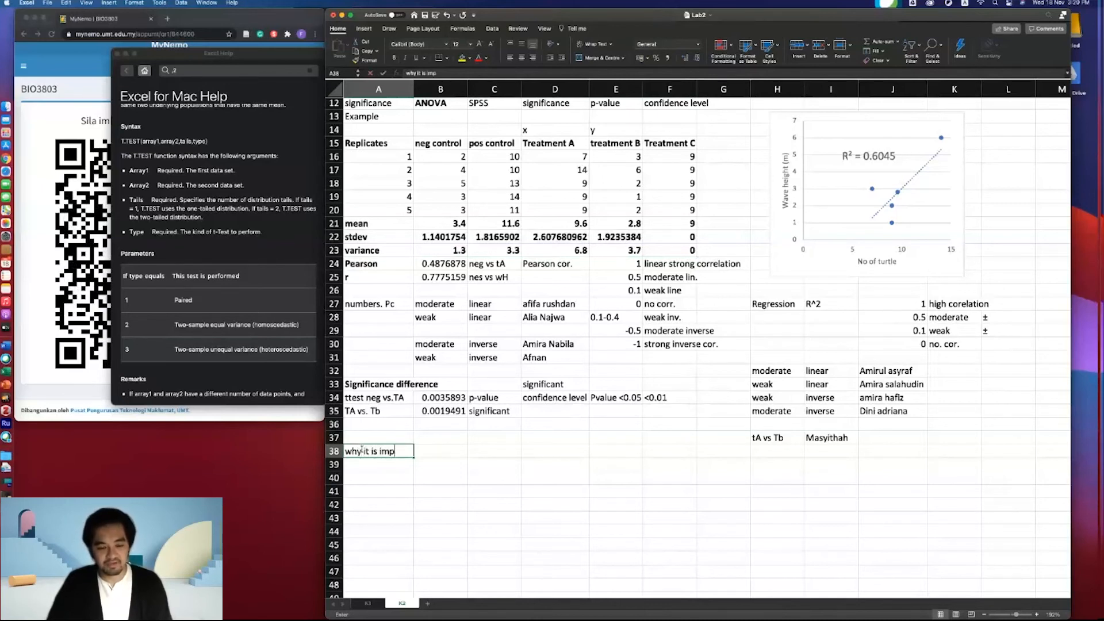
pyautogui.press('BackSpace')
pyautogui.press('BackSpace')
pyautogui.press('BackSpace')
pyautogui.press('BackSpace')
pyautogui.press('BackSpace')
pyautogui.write('ant for us ')
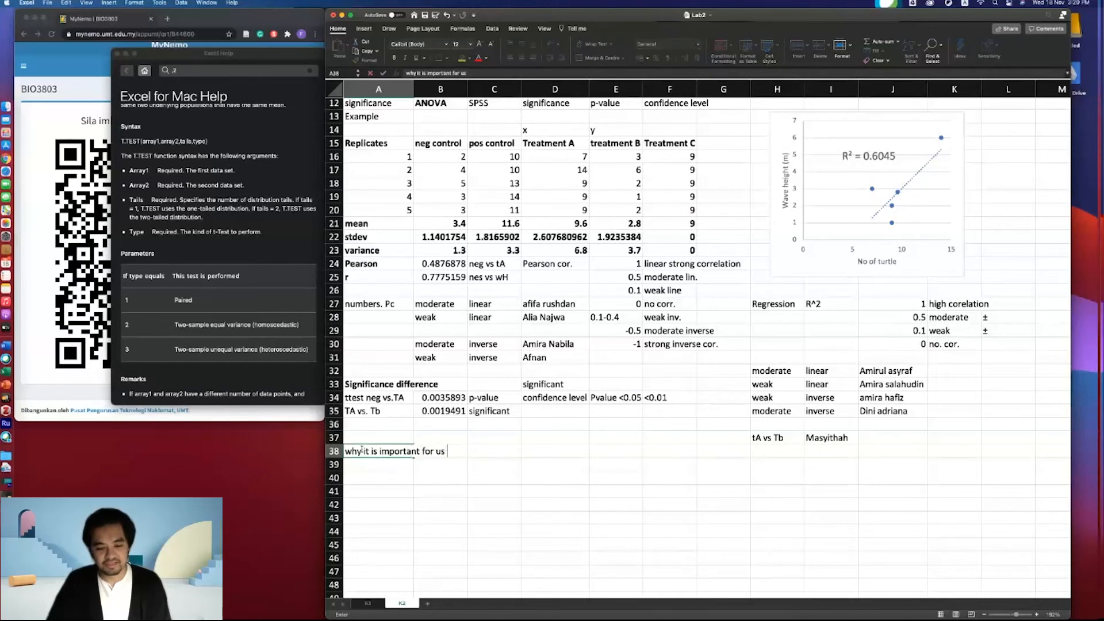
pyautogui.write('to make s')
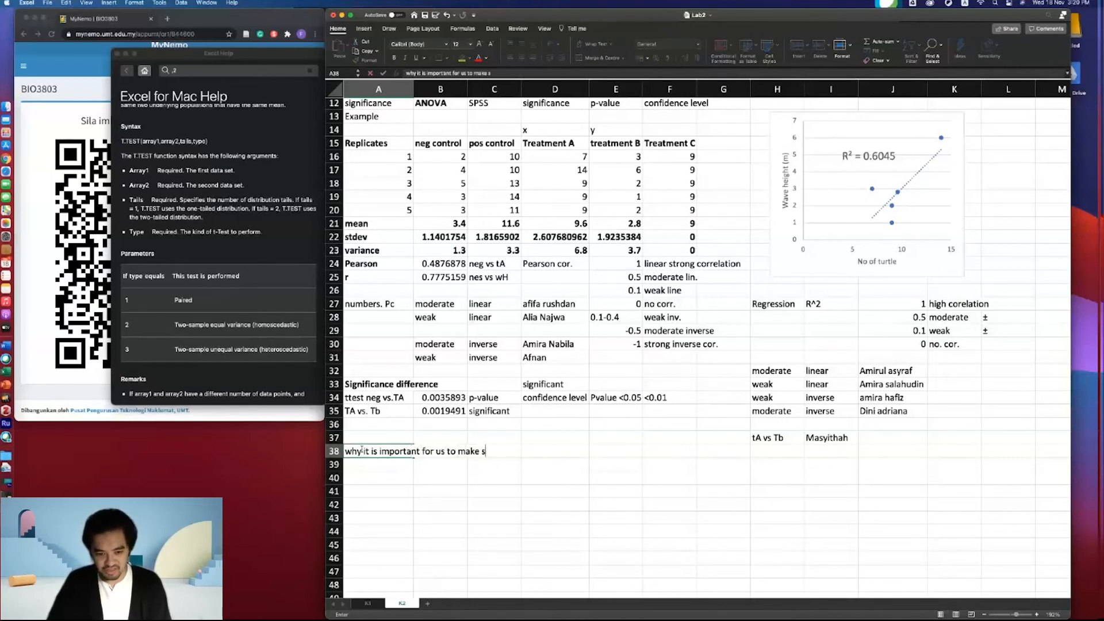
pyautogui.write('ura that our difference')
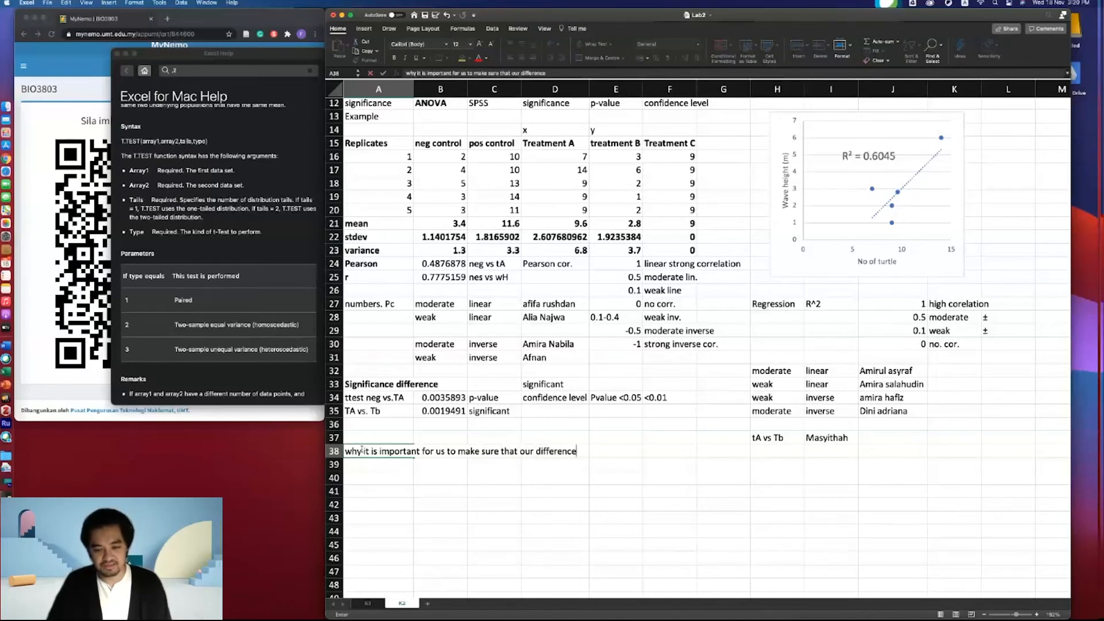
pyautogui.write('s is significant or not?')
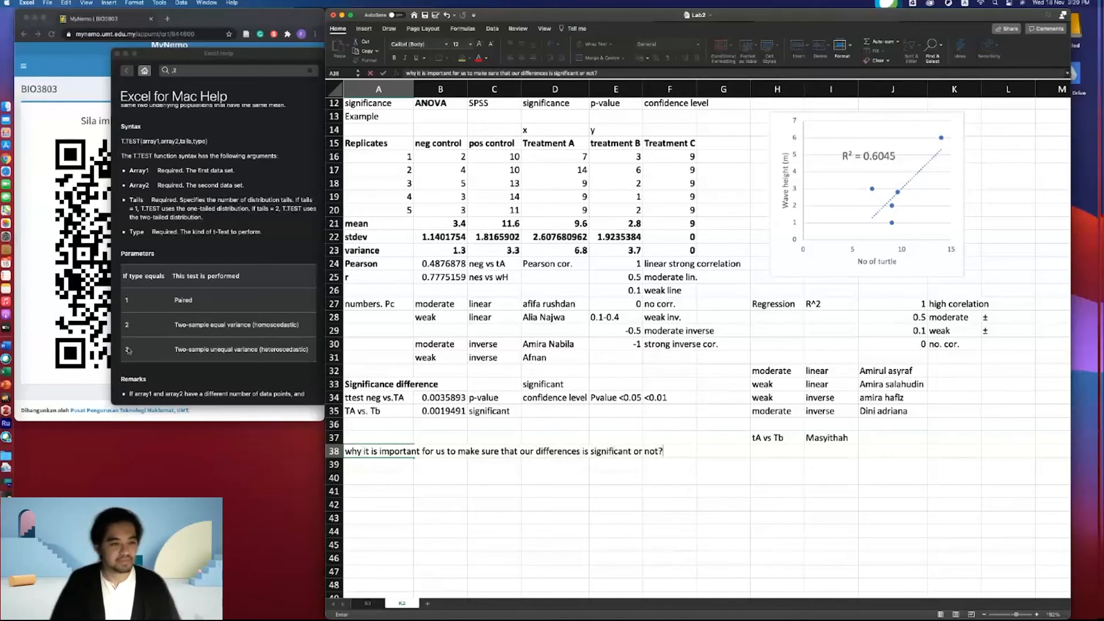
pyautogui.click(306, 406)
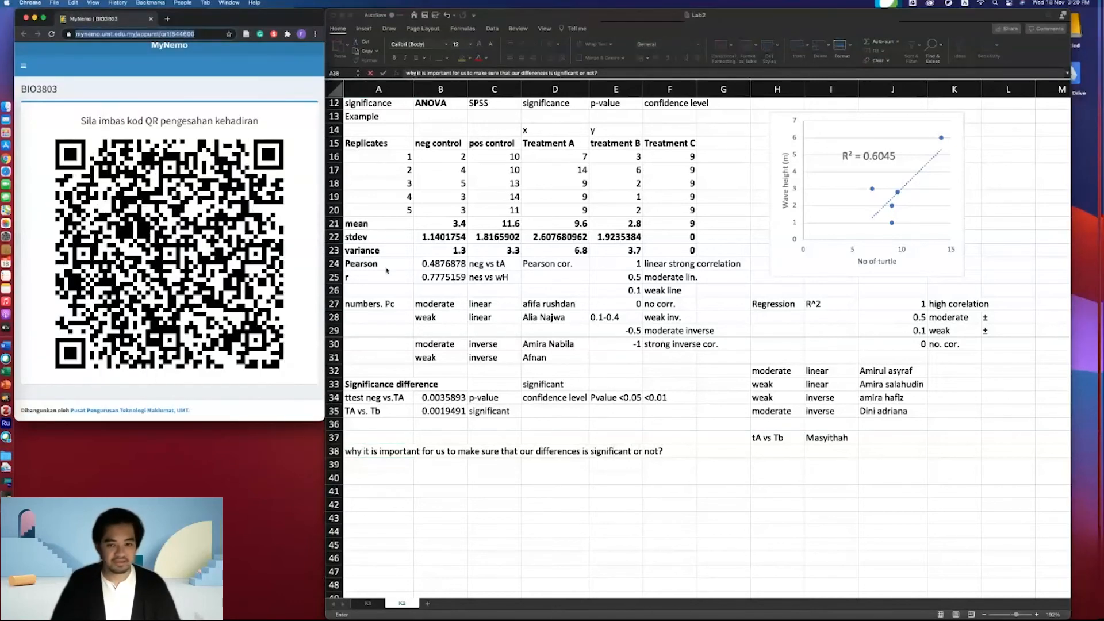
# - Switch to the browser, search Google Images for normal distribution, and open a bell-curve chart
pyautogui.scroll(5, 386, 271)
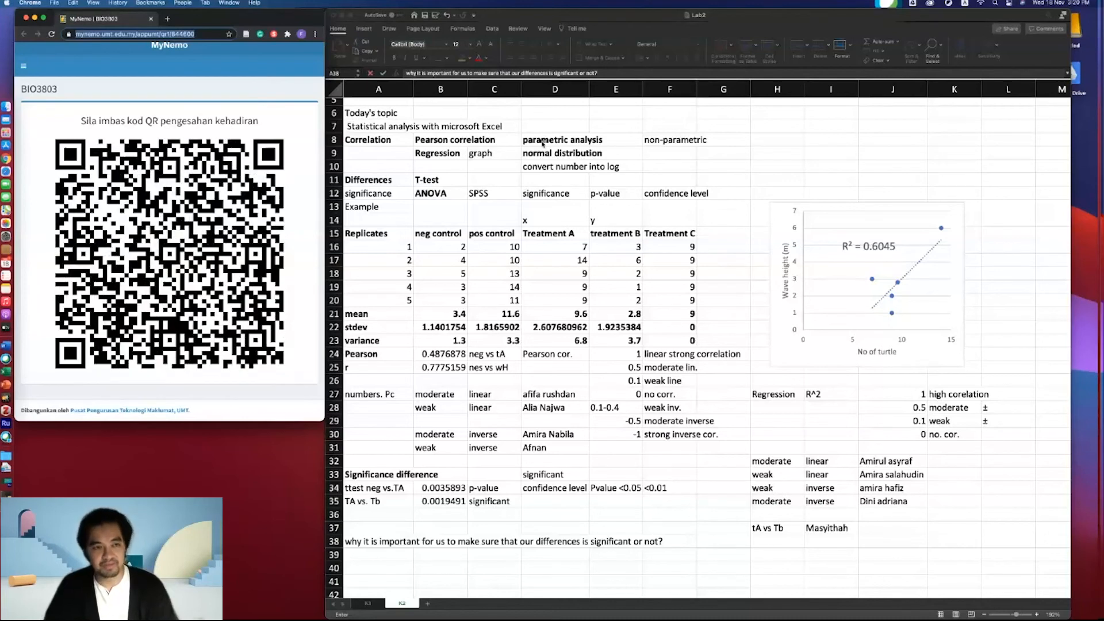
pyautogui.click(167, 18)
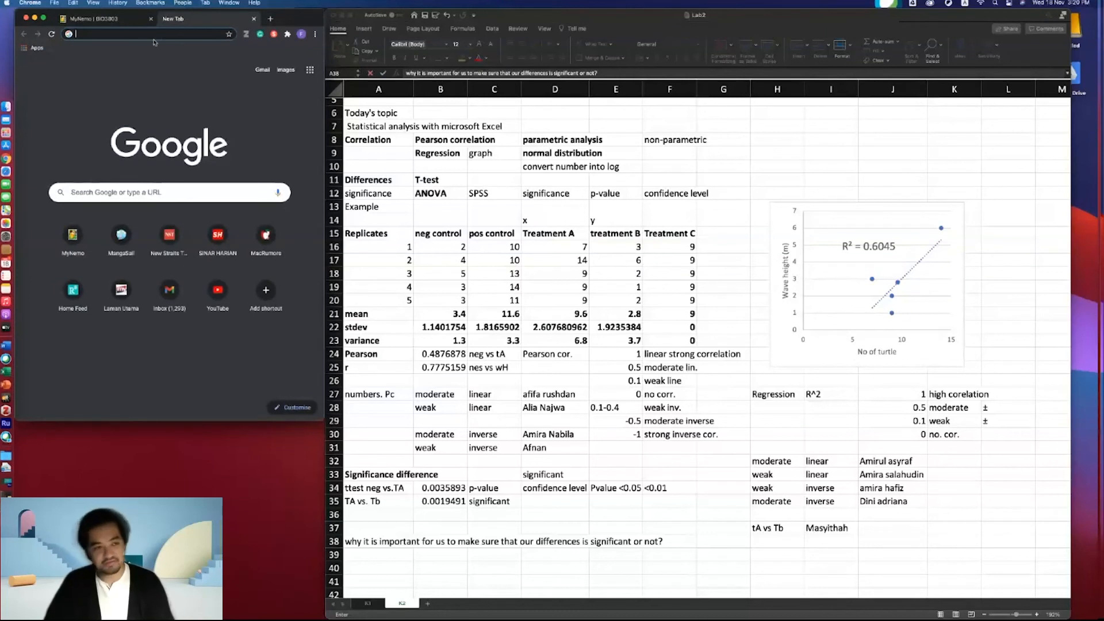
pyautogui.write('nor')
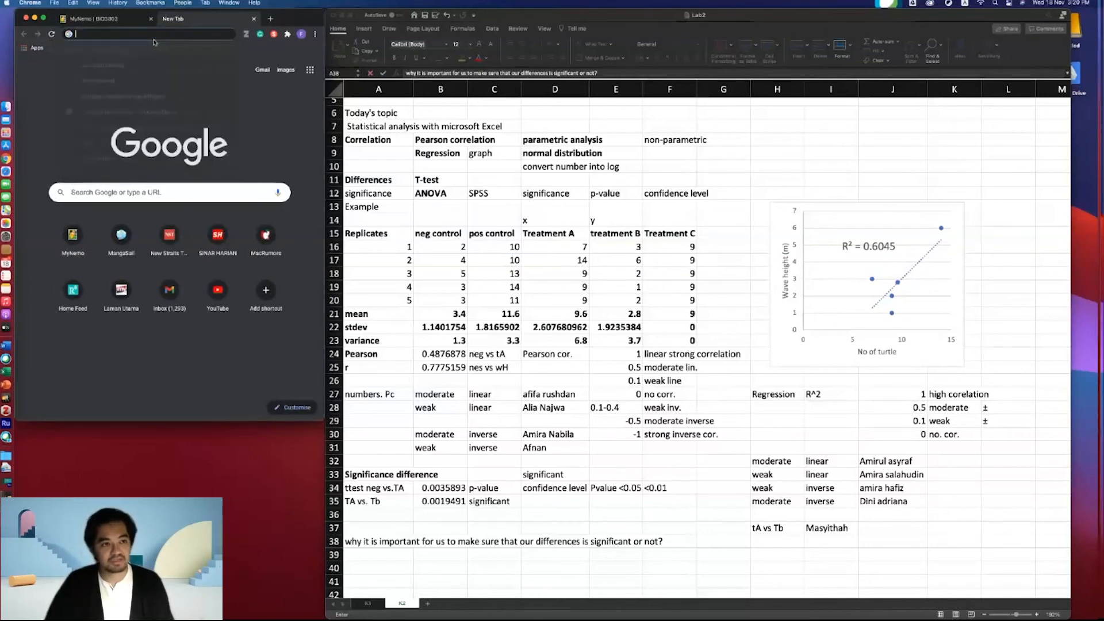
pyautogui.press('Return')
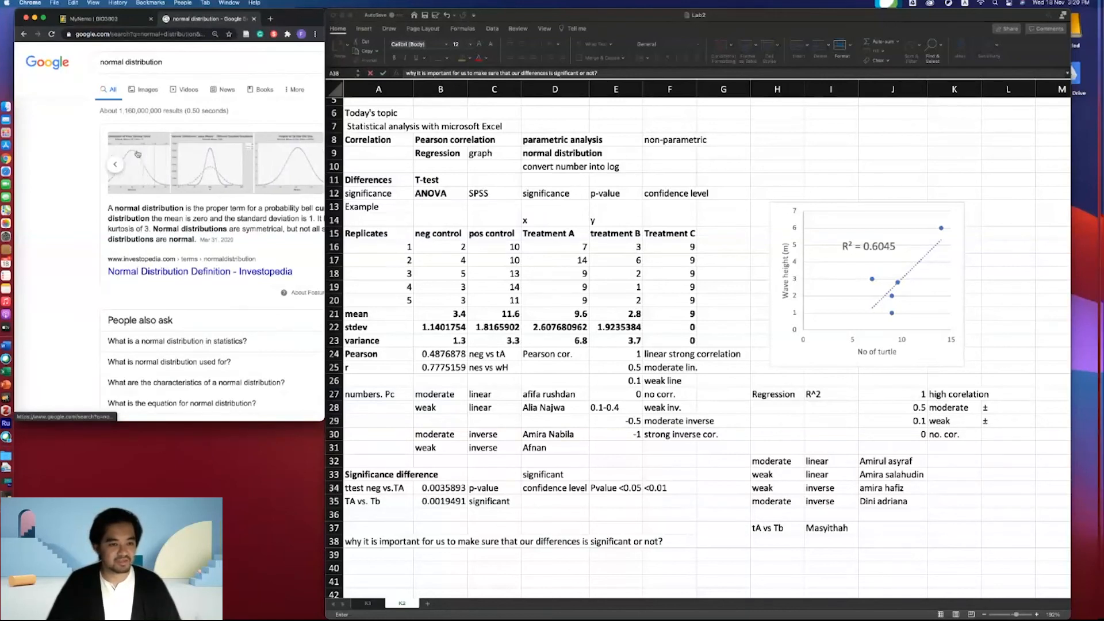
pyautogui.hscroll(2, 92, 121)
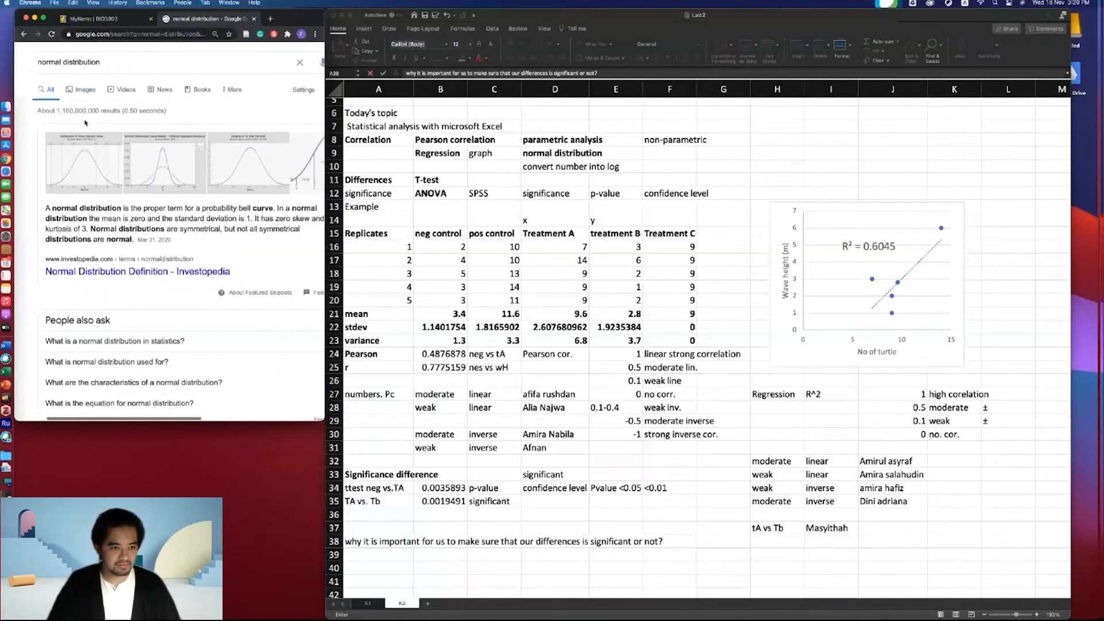
pyautogui.click(92, 90)
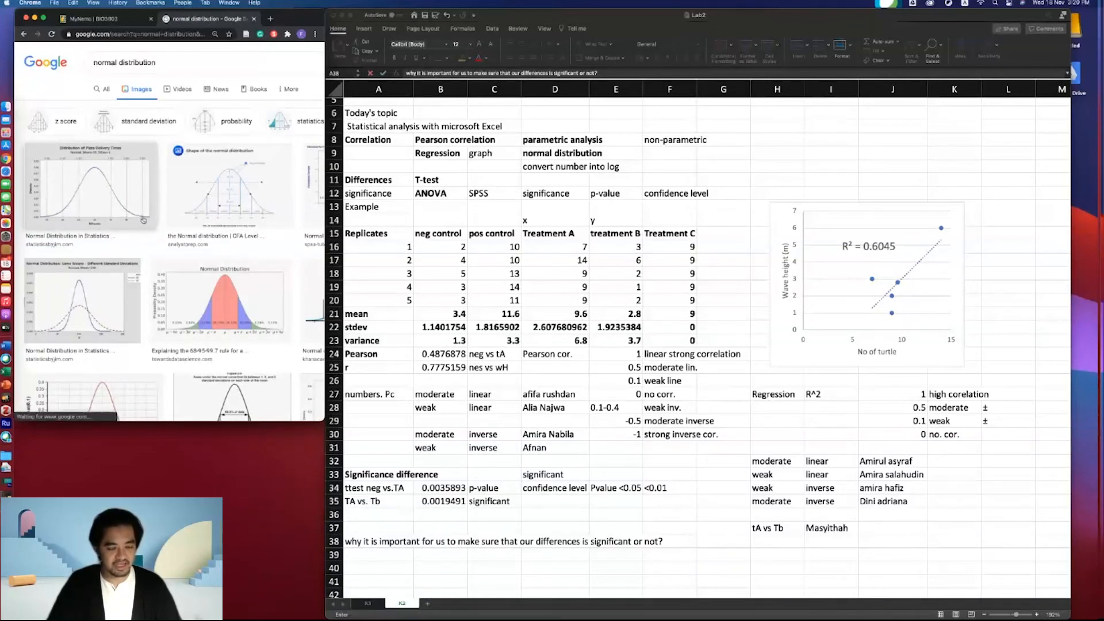
pyautogui.click(108, 197)
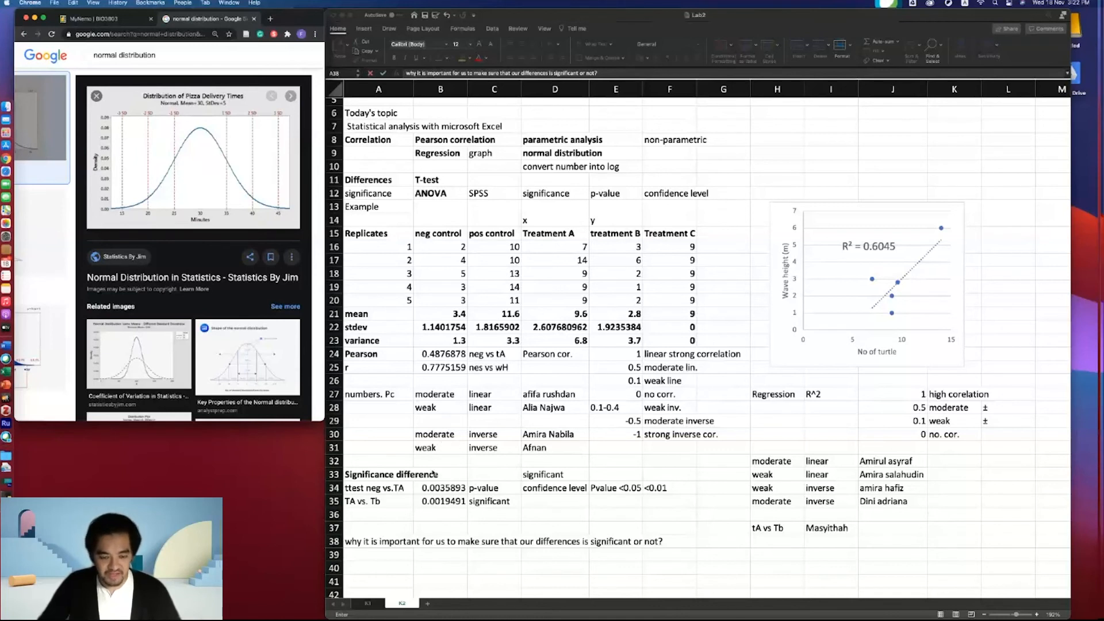
# - Return to the spreadsheet and select the "Pvalue <0.05" cell in E34
pyautogui.click(476, 491)
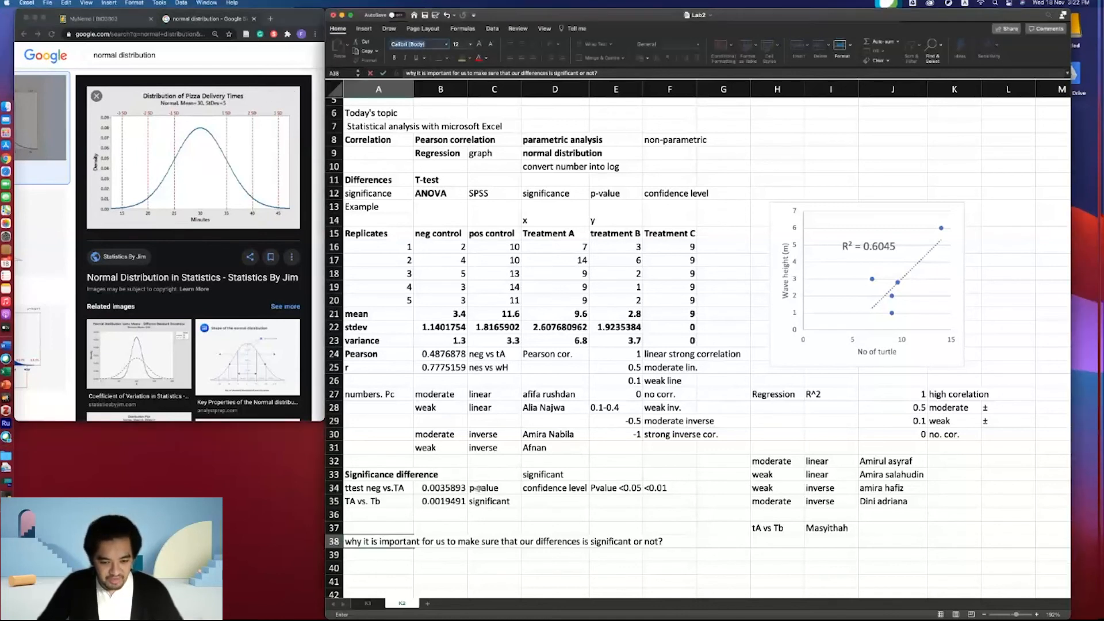
pyautogui.click(610, 487)
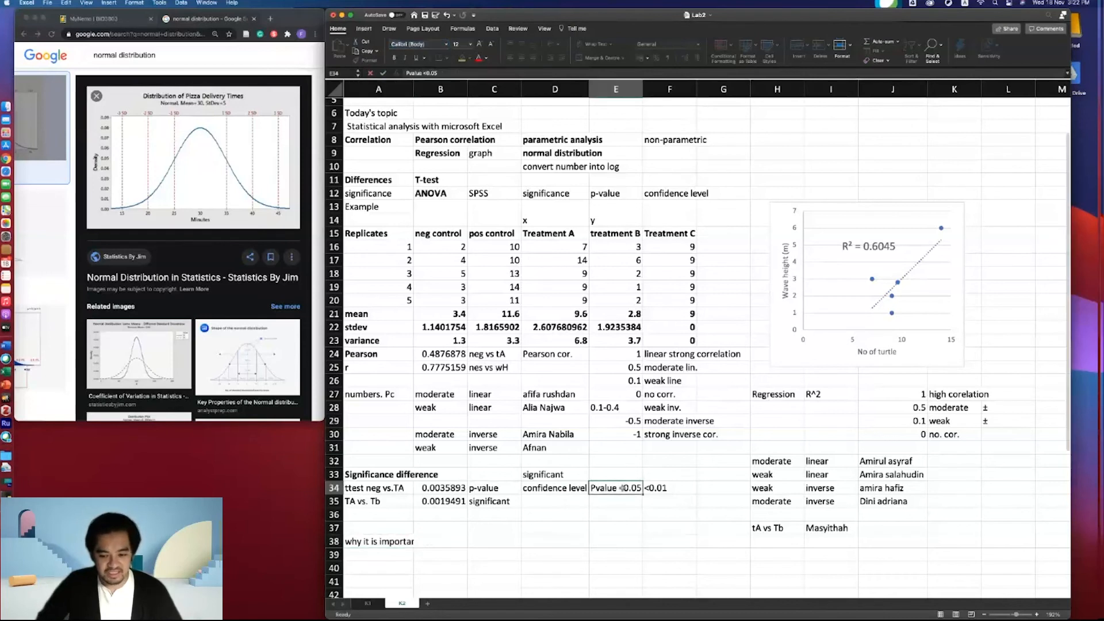